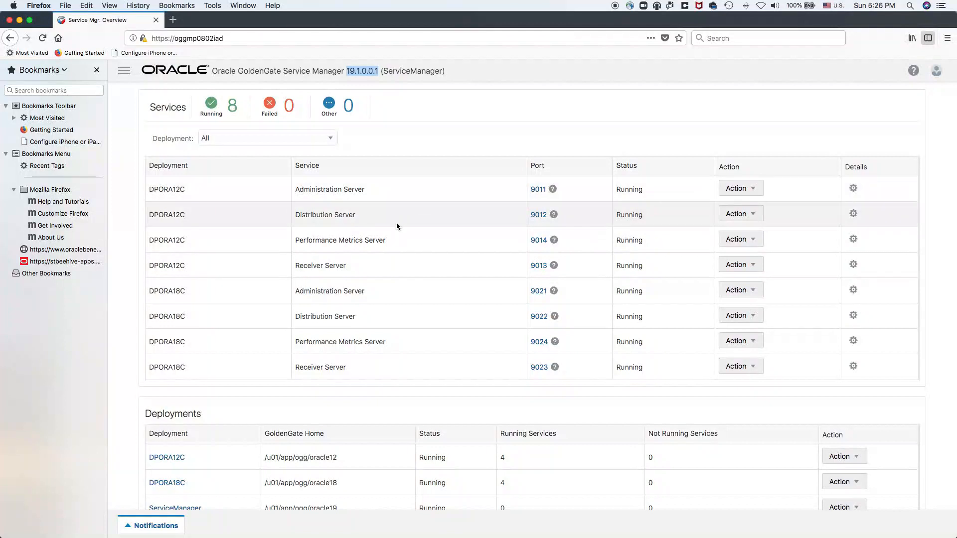
Highlight the oggmp0802iad host in the Firefox address, switch to Chrome and check the source Service Manager's version
{"action": "left_click_drag", "start_coordinate": [228, 38], "coordinate": [174, 39]}
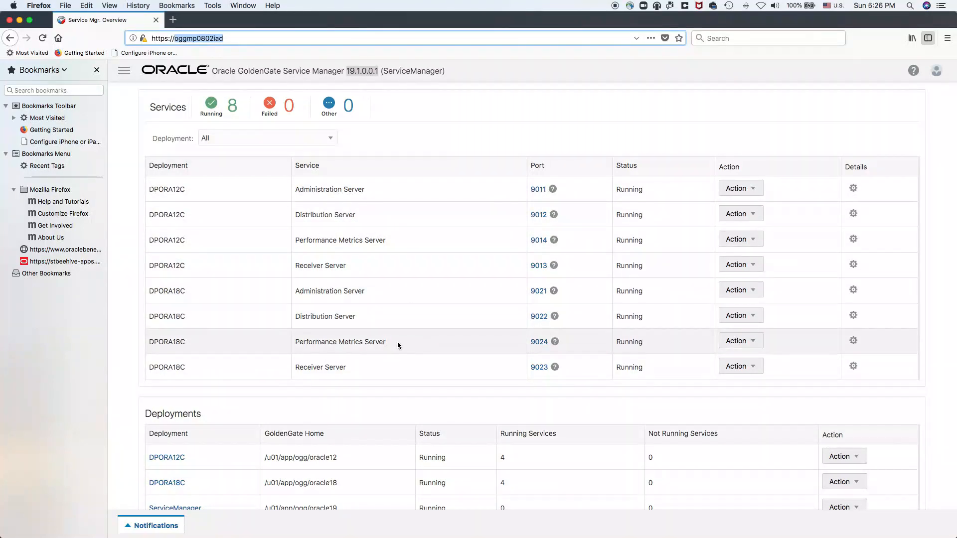
{"action": "key", "text": "super+Tab"}
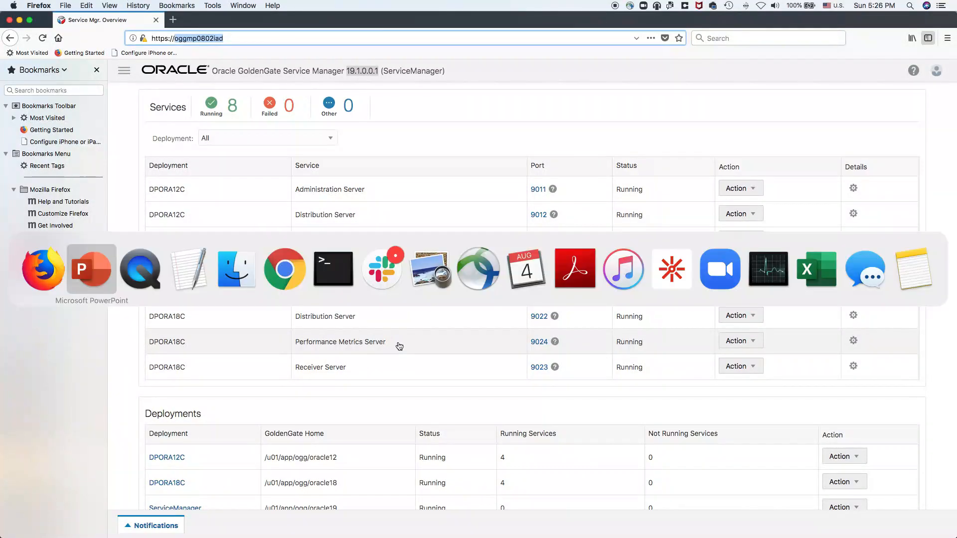
{"action": "key", "text": "super+Tab"}
{"action": "key", "text": "super+Tab"}
{"action": "key", "text": "super+Tab"}
{"action": "key", "text": "super+Tab"}
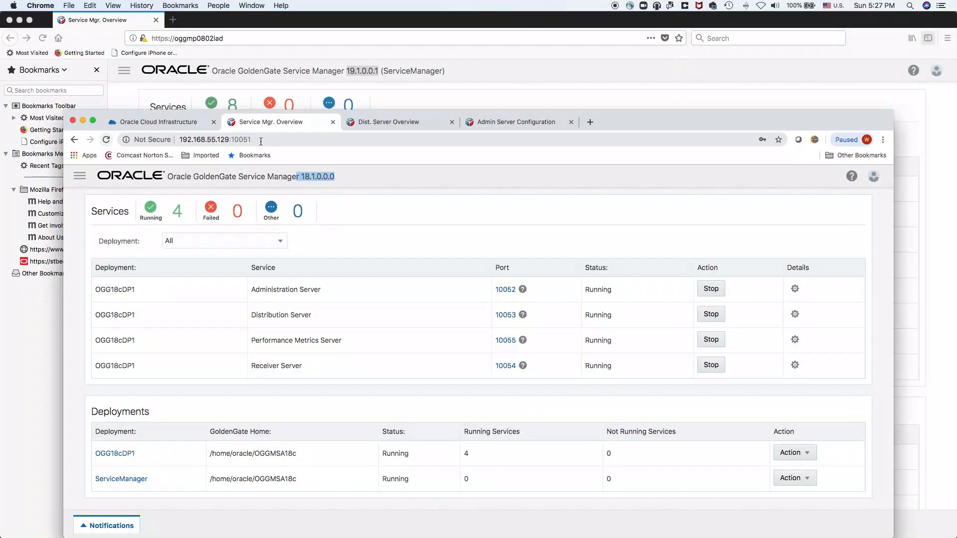
{"action": "left_click_drag", "start_coordinate": [356, 176], "coordinate": [300, 177]}
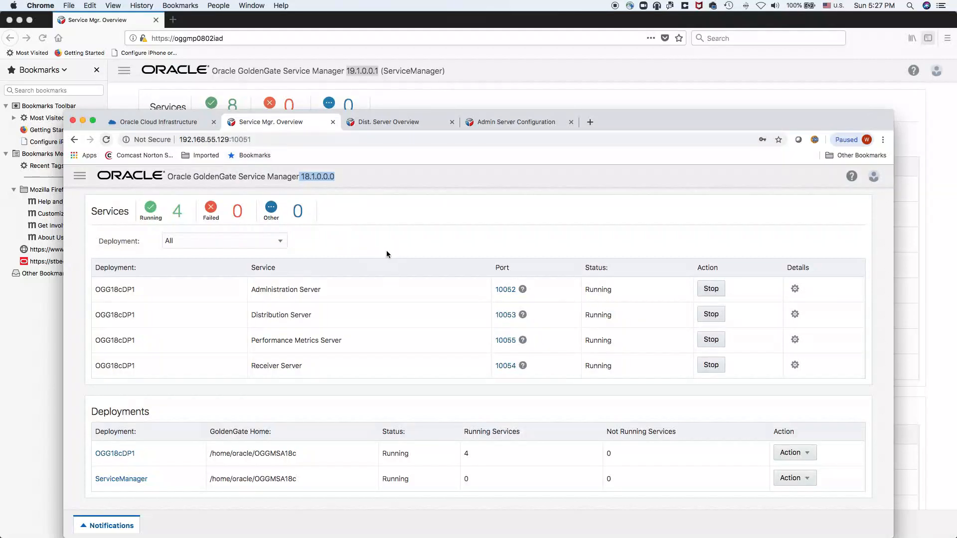
Review the source Distribution Server paths and Administration Server, and open the process details of the DM1EXT extract
{"action": "left_click", "coordinate": [403, 125]}
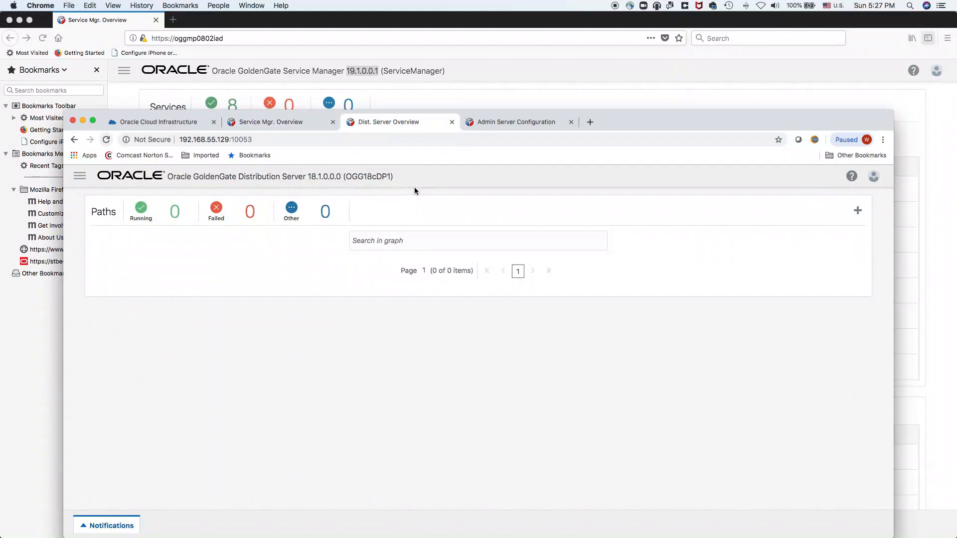
{"action": "left_click", "coordinate": [511, 124]}
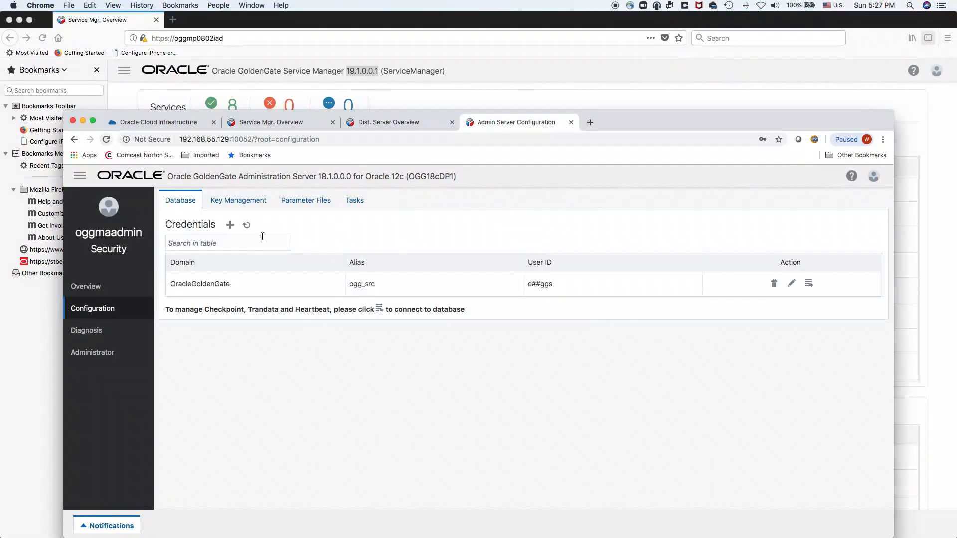
{"action": "left_click", "coordinate": [84, 289]}
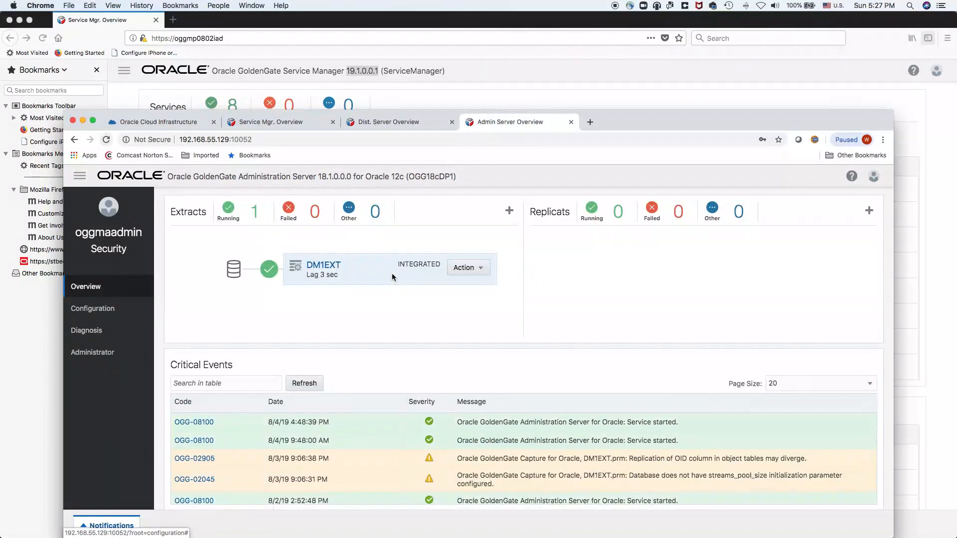
{"action": "left_click", "coordinate": [471, 269]}
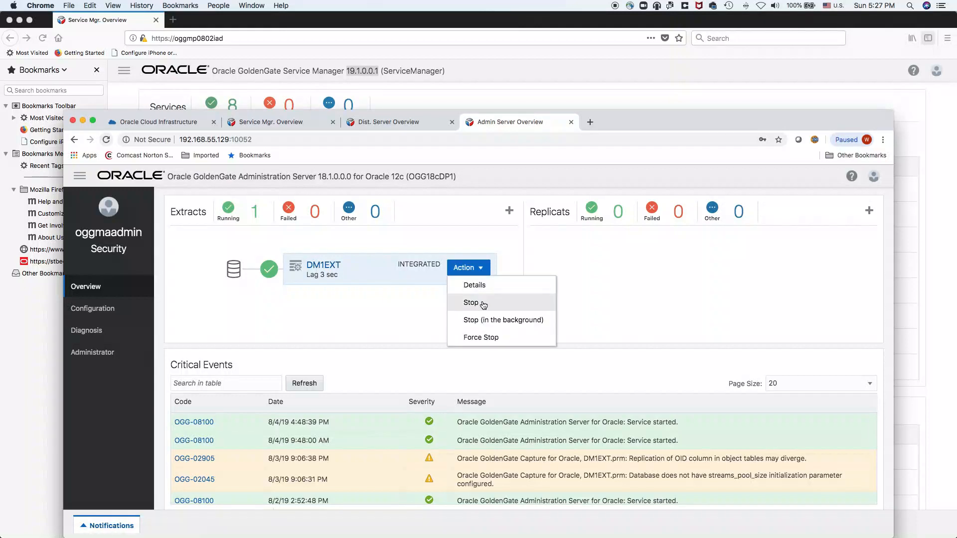
{"action": "left_click", "coordinate": [483, 289]}
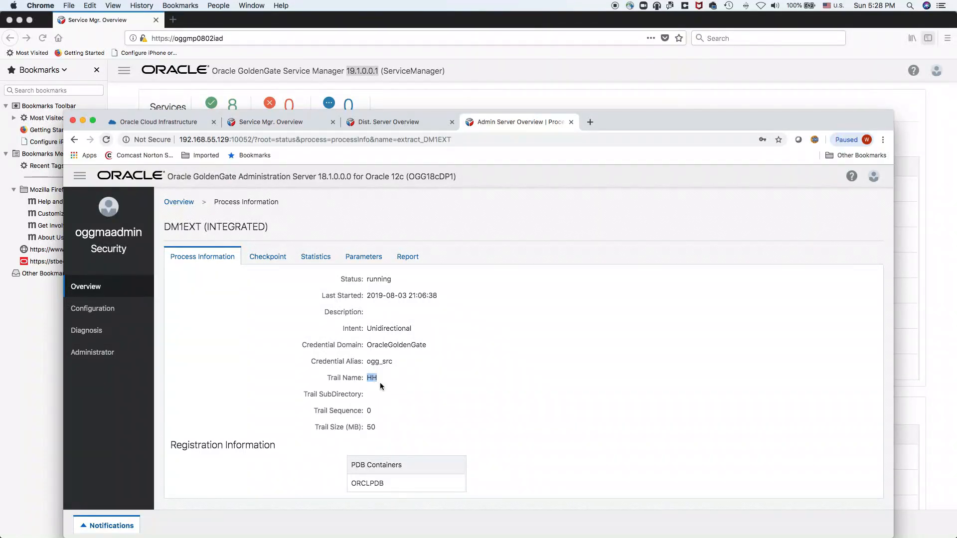
Return to the Firefox Service Manager to review the deployments' services, and switch to Terminal
{"action": "left_click", "coordinate": [515, 72]}
{"action": "scroll", "coordinate": [413, 190], "scroll_direction": "down", "scroll_amount": 1}
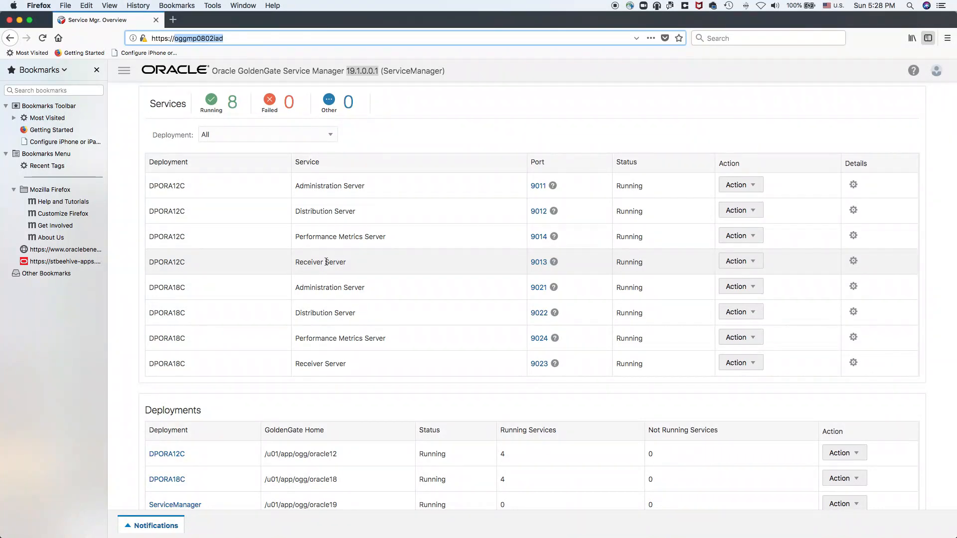
{"action": "key", "text": "super+Tab"}
{"action": "key", "text": "super+Tab"}
{"action": "key", "text": "super+Tab"}
{"action": "key", "text": "super+Tab"}
{"action": "key", "text": "super+Tab"}
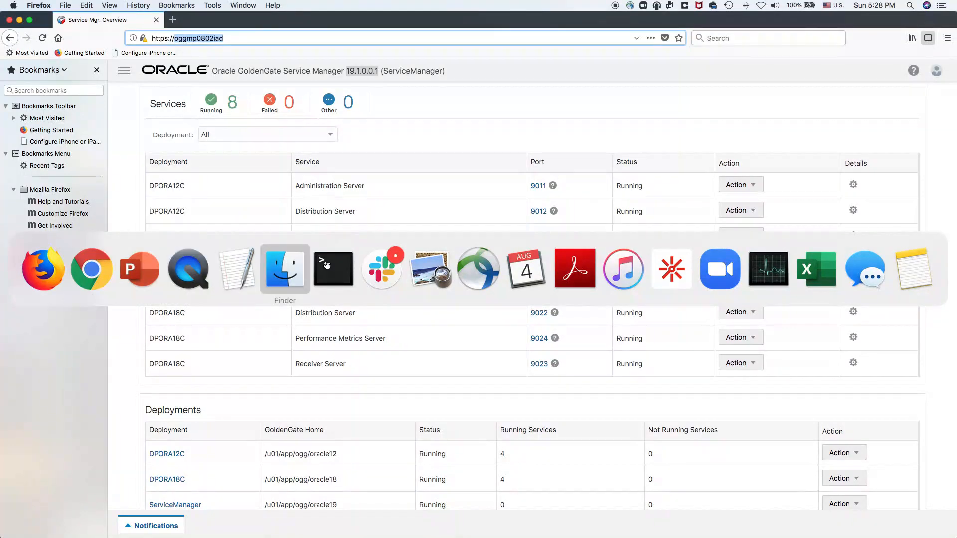
{"action": "left_click", "coordinate": [327, 265]}
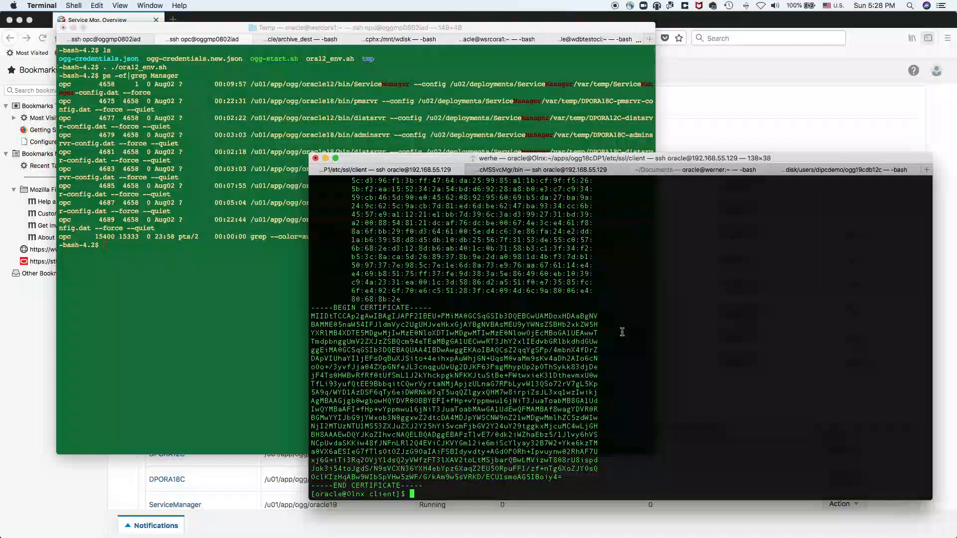
In the on-premises server's terminal session, look up the target host with cat /etc/hosts|grep oggmp0802iad
{"action": "left_click", "coordinate": [172, 271]}
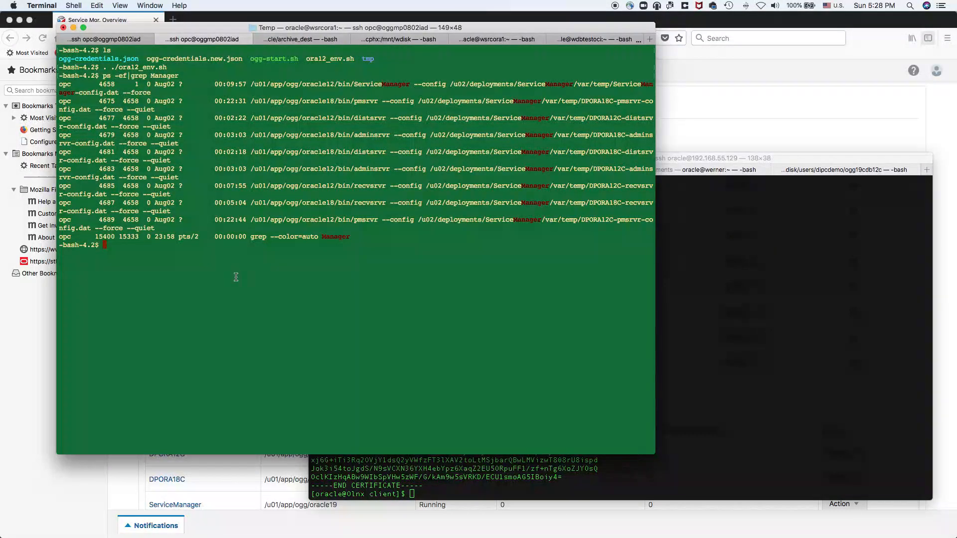
{"action": "left_click", "coordinate": [695, 327]}
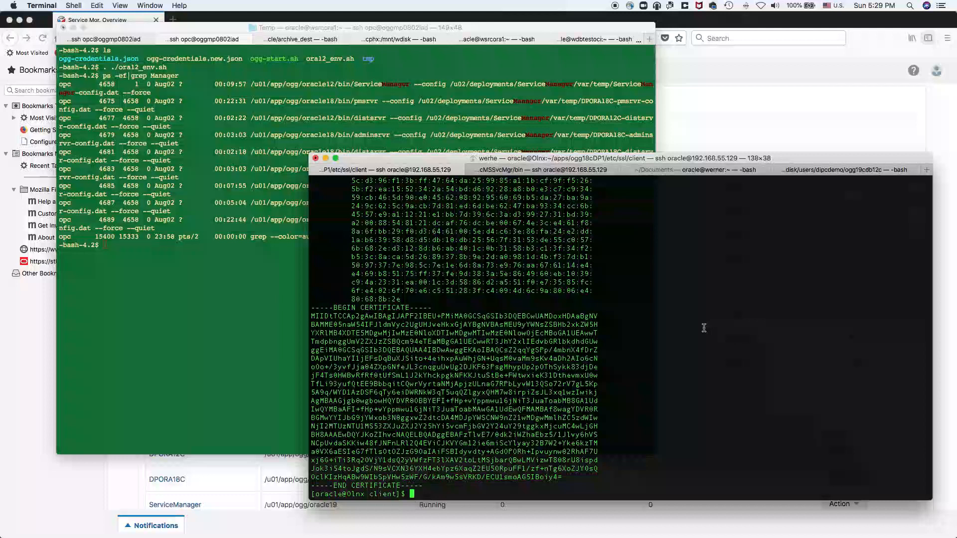
{"action": "type", "text": "cat /etc"}
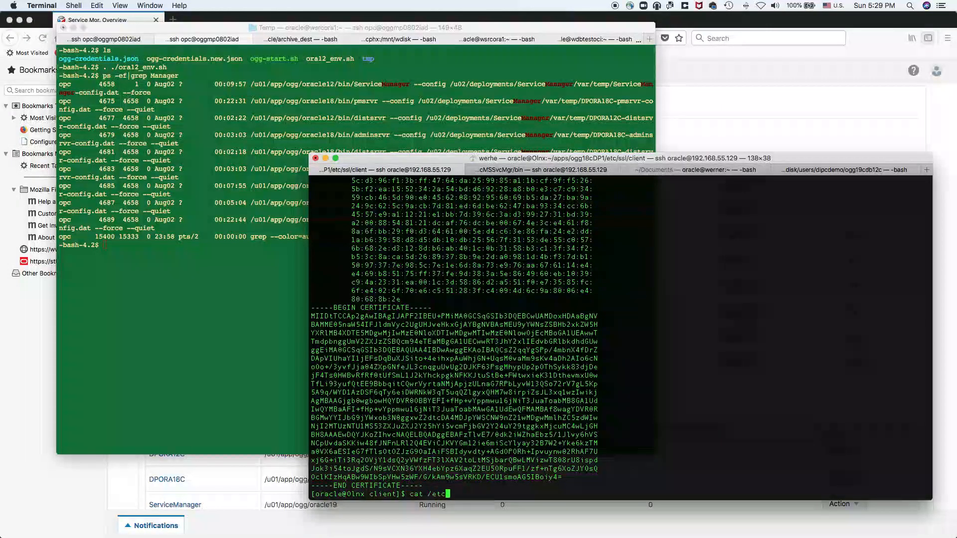
{"action": "type", "text": "/hosts|grep oggmp"}
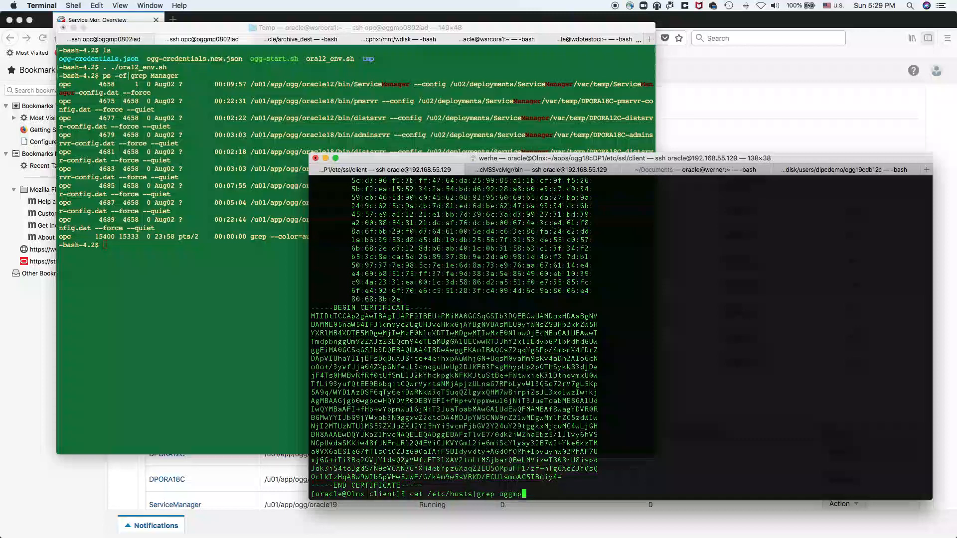
{"action": "type", "text": "0802iad"}
{"action": "key", "text": "Return"}
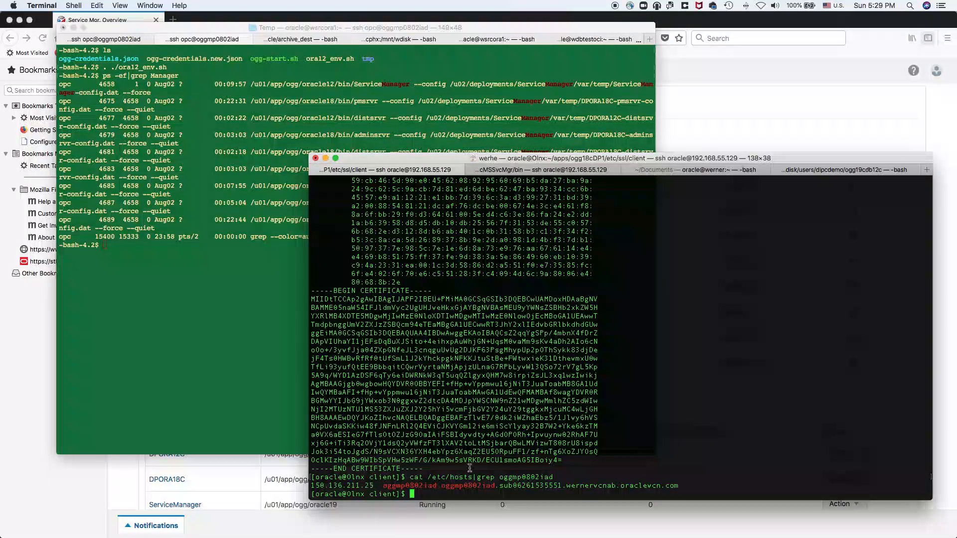
Switch to Chrome and open the Oracle GoldenGate compute instance's details to check its public IP address and network security groups
{"action": "key", "text": "super+Tab"}
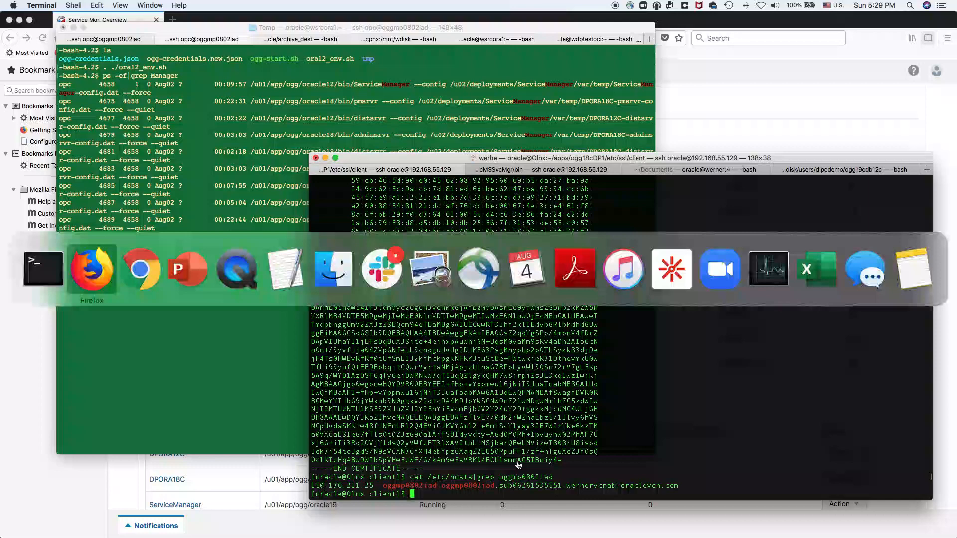
{"action": "key", "text": "super+Tab"}
{"action": "key", "text": "super+Tab"}
{"action": "key", "text": "super+Tab"}
{"action": "key", "text": "super+Tab"}
{"action": "key", "text": "super+Tab"}
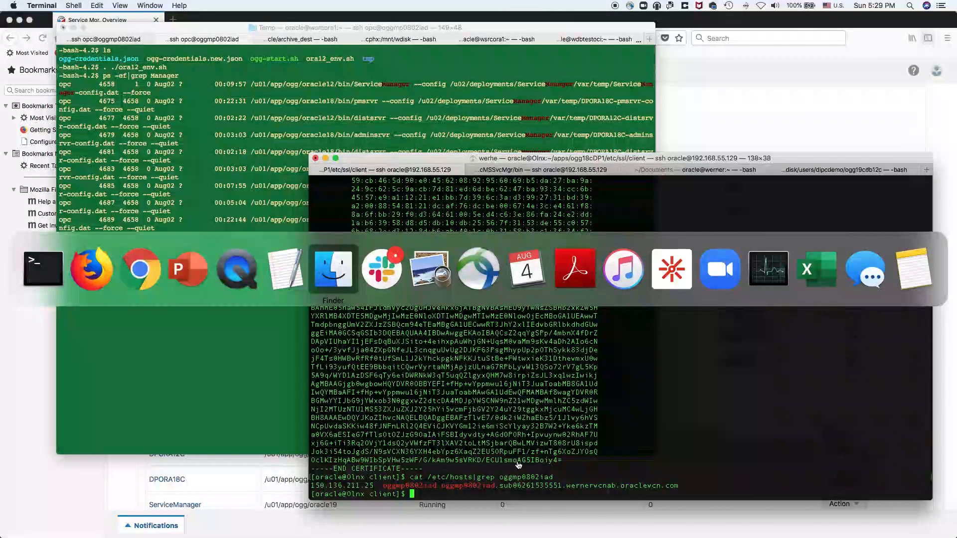
{"action": "key", "text": "super+Tab"}
{"action": "key", "text": "super+Tab"}
{"action": "key", "text": "super+Tab"}
{"action": "key", "text": "super+Tab"}
{"action": "key", "text": "super+Tab"}
{"action": "key", "text": "super+Tab"}
{"action": "key", "text": "super+Tab"}
{"action": "key", "text": "super+Tab"}
{"action": "key", "text": "super+Tab"}
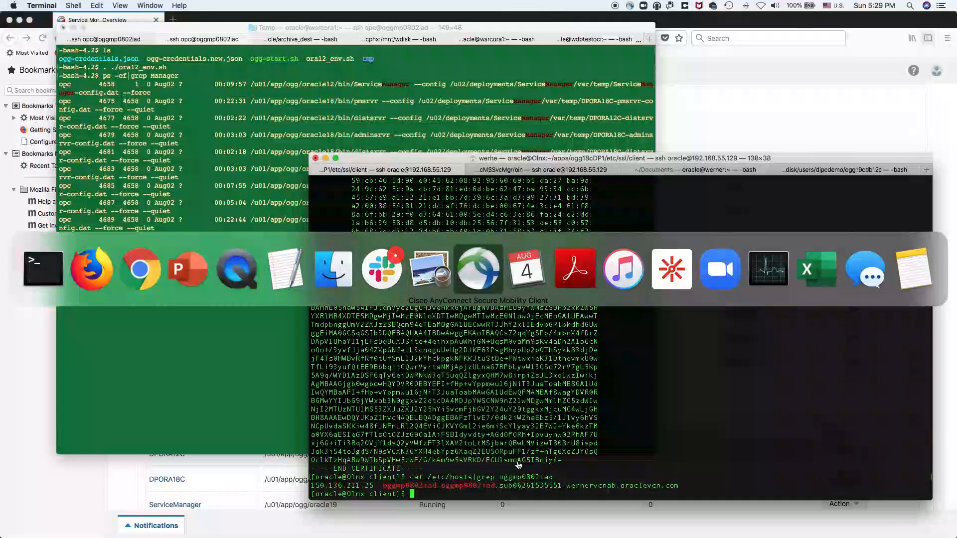
{"action": "key", "text": "super+Tab"}
{"action": "key", "text": "super+Tab"}
{"action": "key", "text": "super+Tab"}
{"action": "key", "text": "super+Tab"}
{"action": "key", "text": "super+Tab"}
{"action": "key", "text": "super+Tab"}
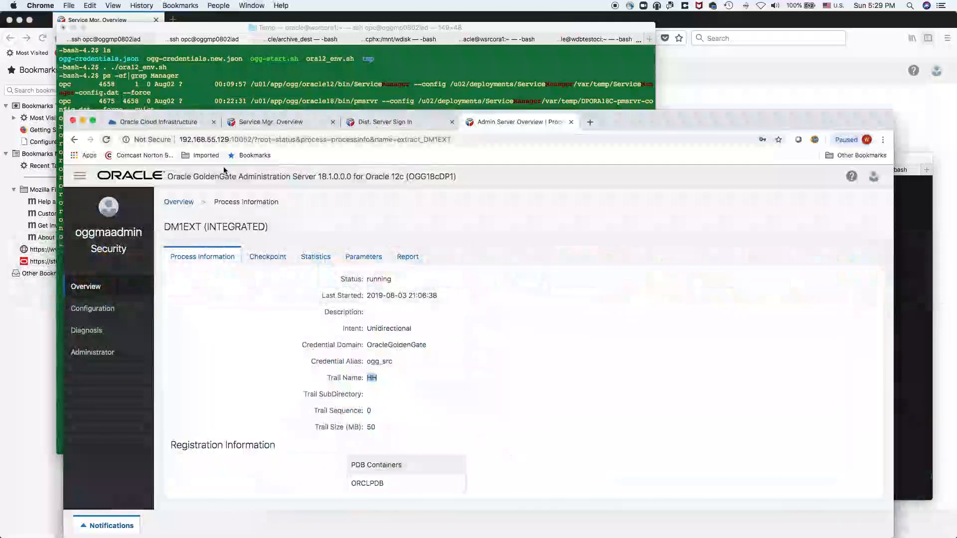
{"action": "left_click", "coordinate": [143, 122]}
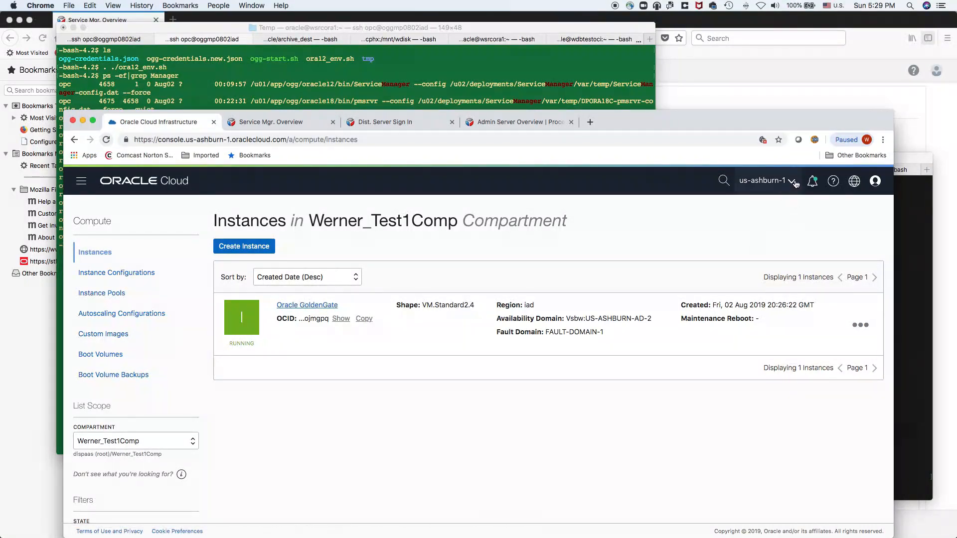
{"action": "left_click", "coordinate": [320, 306]}
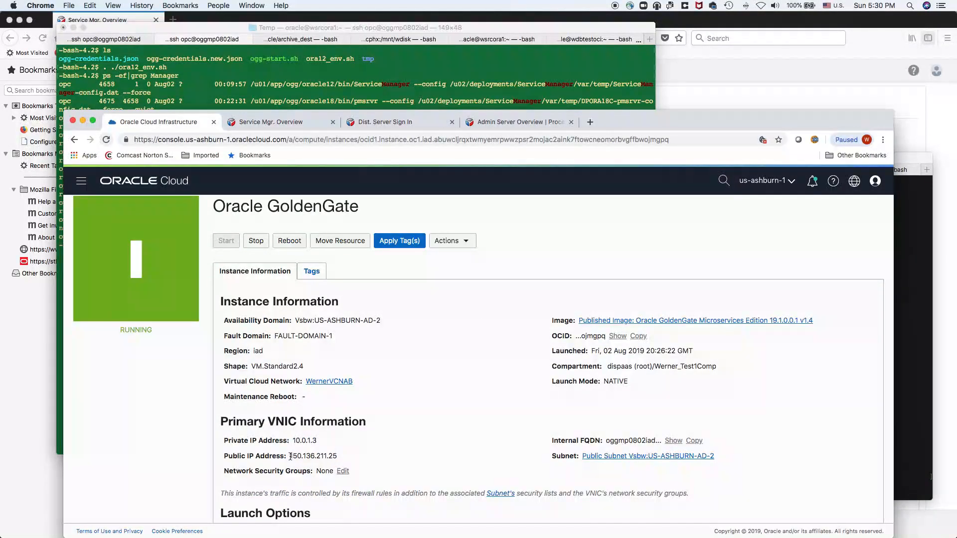
{"action": "left_click_drag", "start_coordinate": [291, 457], "coordinate": [366, 460]}
{"action": "left_click_drag", "start_coordinate": [224, 472], "coordinate": [312, 470]}
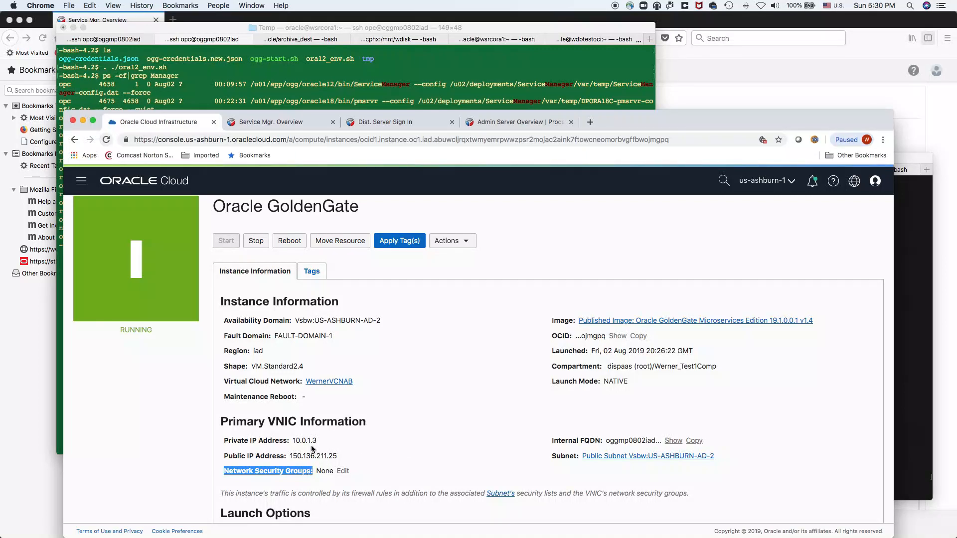
Open the default security list of the instance's virtual cloud network and examine the ingress rule for destination port 443
{"action": "left_click", "coordinate": [337, 381]}
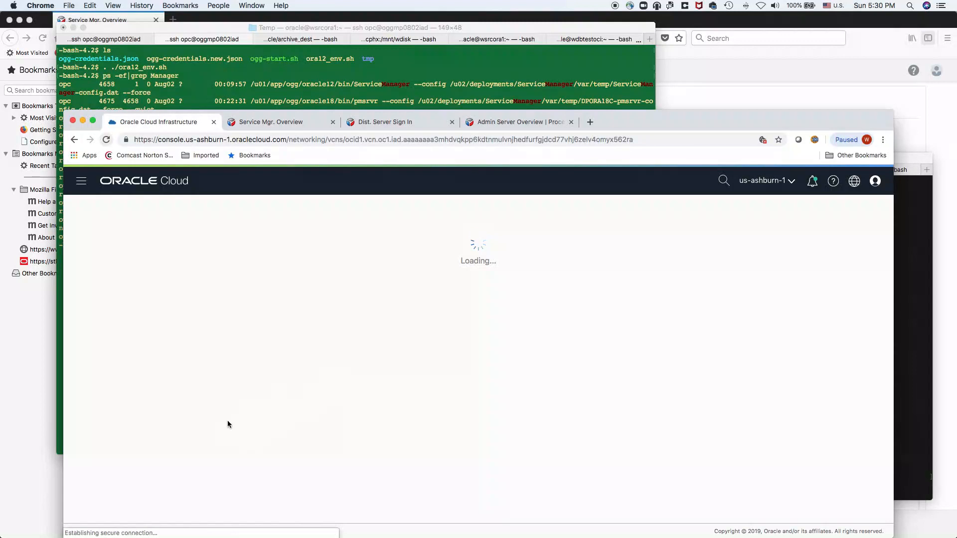
{"action": "scroll", "coordinate": [264, 424], "scroll_direction": "down", "scroll_amount": 5}
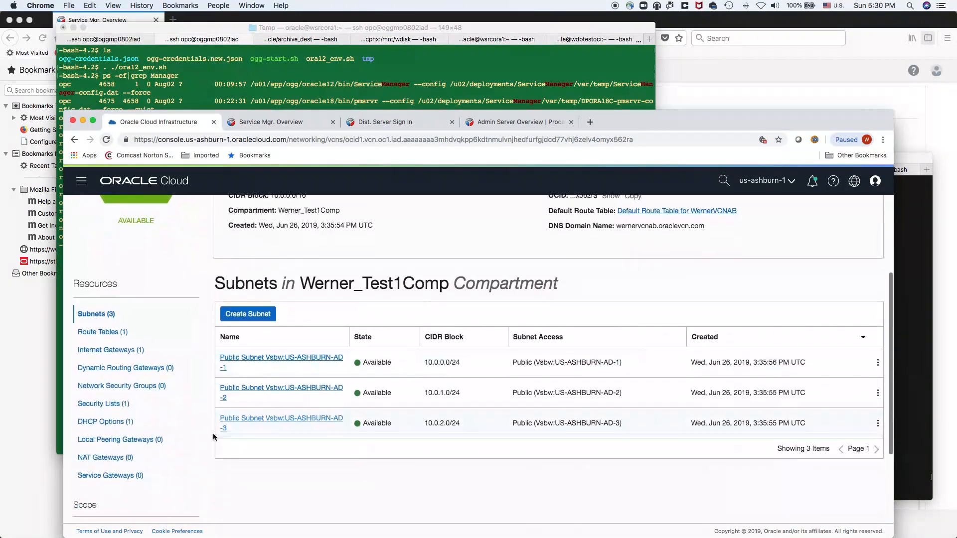
{"action": "left_click", "coordinate": [104, 382]}
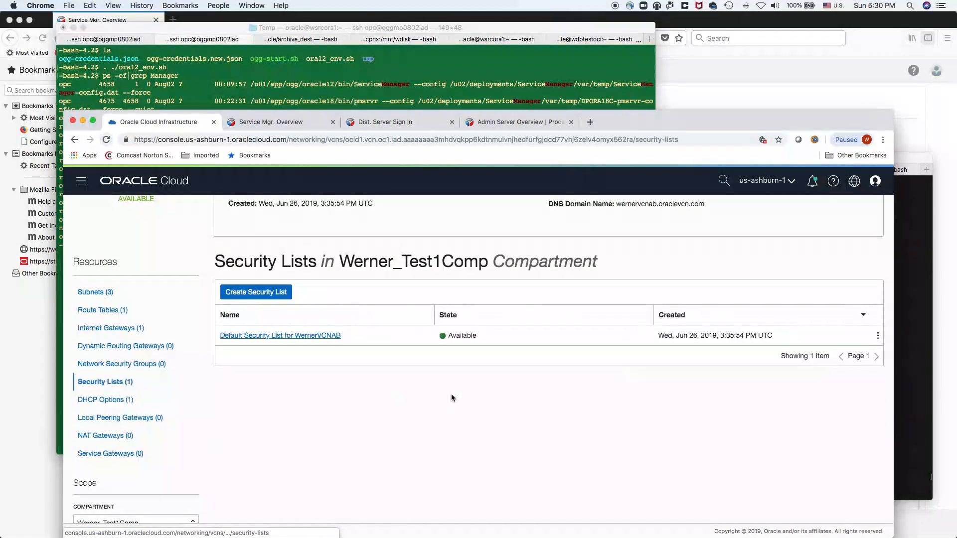
{"action": "left_click", "coordinate": [275, 337]}
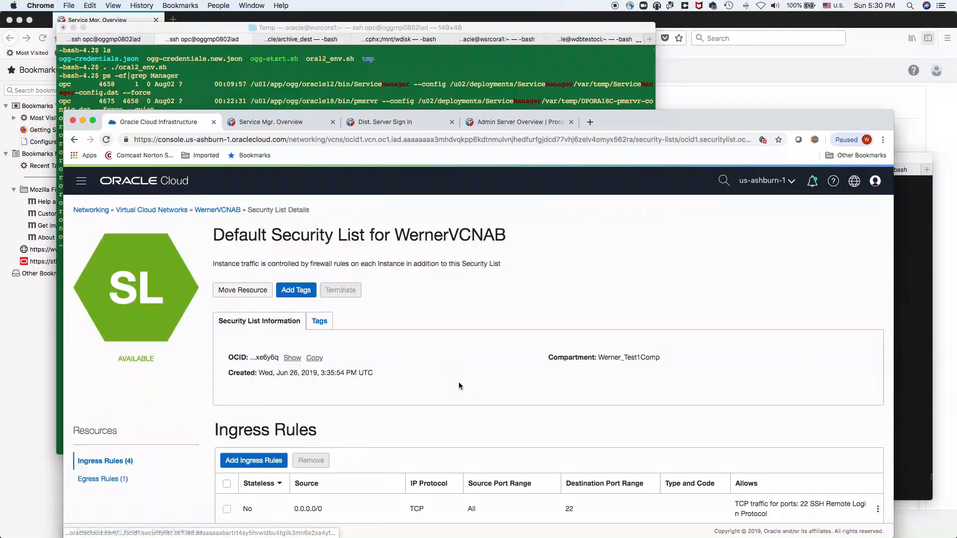
{"action": "scroll", "coordinate": [388, 423], "scroll_direction": "down", "scroll_amount": 3}
{"action": "scroll", "coordinate": [388, 423], "scroll_direction": "down", "scroll_amount": 1}
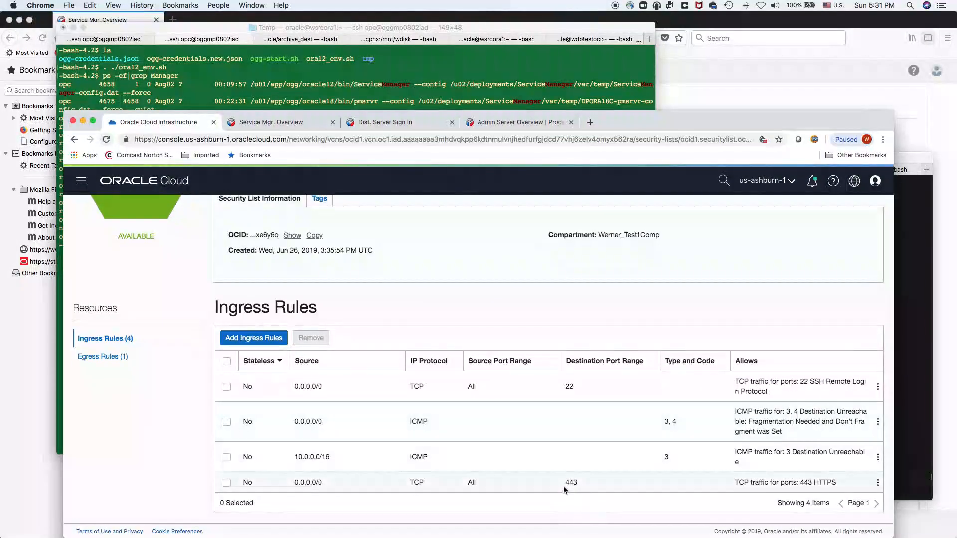
{"action": "left_click_drag", "start_coordinate": [563, 483], "coordinate": [598, 484]}
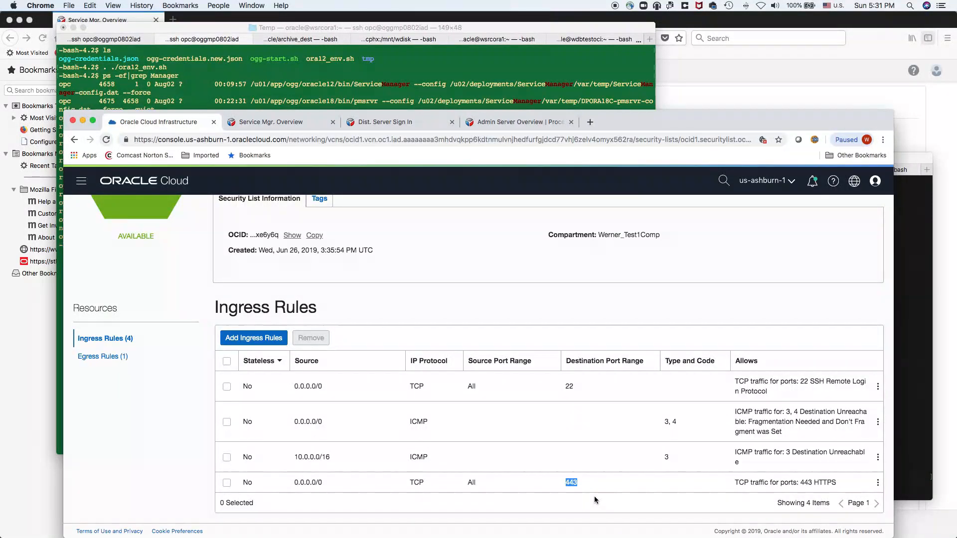
Return to the compute instances list and reopen the Oracle GoldenGate instance's details
{"action": "scroll", "coordinate": [593, 495], "scroll_direction": "up", "scroll_amount": 5}
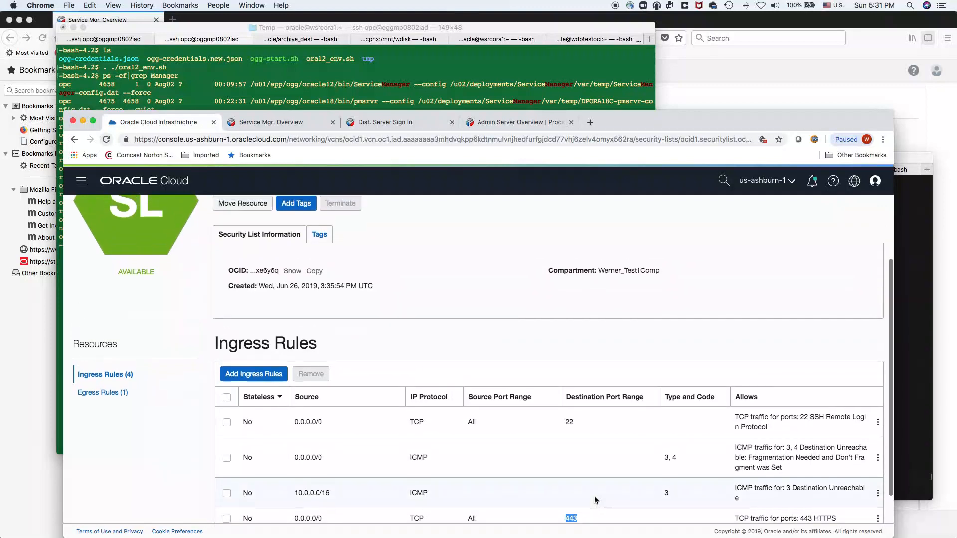
{"action": "scroll", "coordinate": [70, 263], "scroll_direction": "down", "scroll_amount": 2}
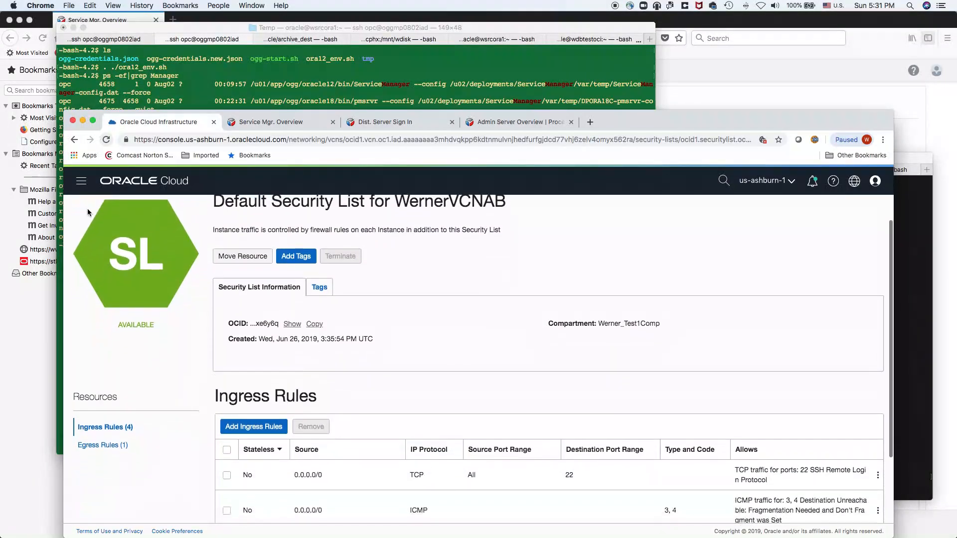
{"action": "left_click", "coordinate": [80, 182]}
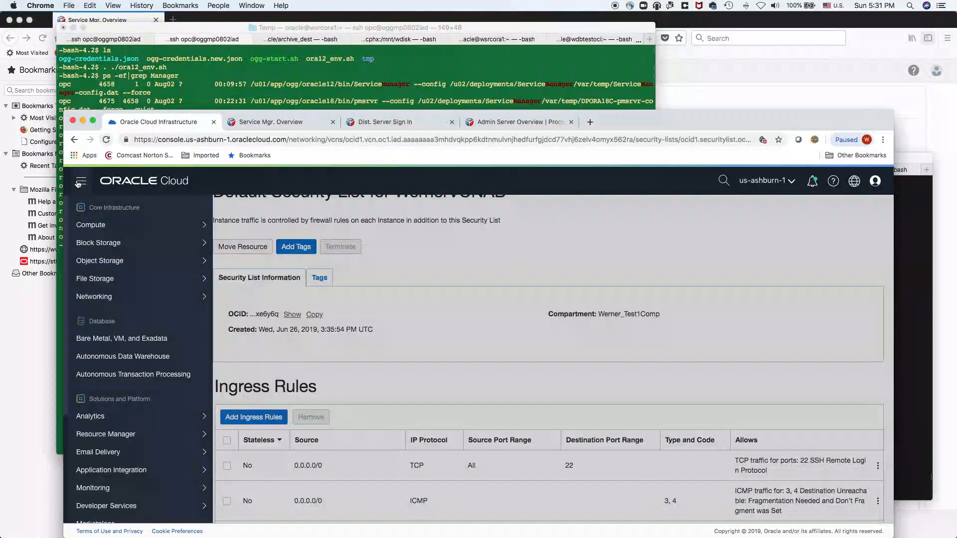
{"action": "mouse_move", "coordinate": [125, 226]}
{"action": "left_click", "coordinate": [229, 225]}
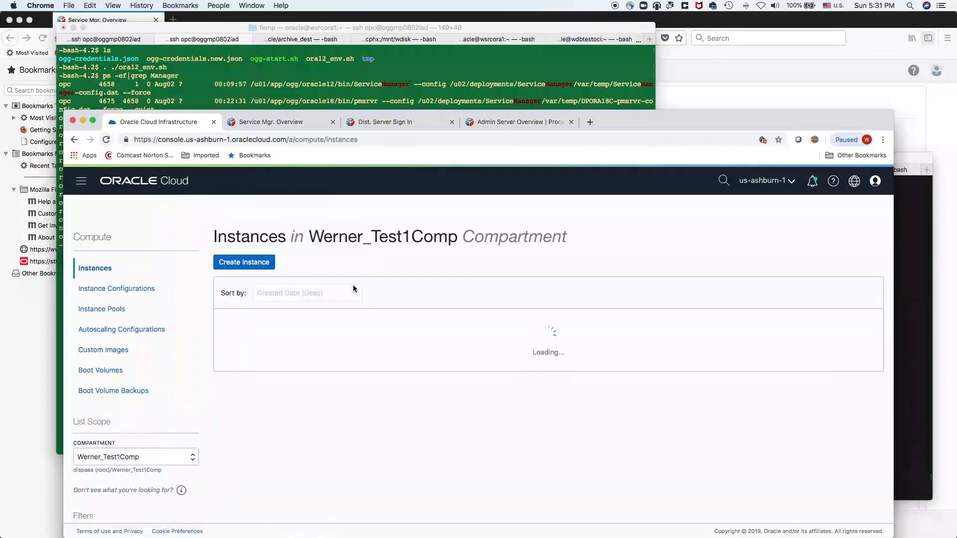
{"action": "left_click", "coordinate": [314, 323]}
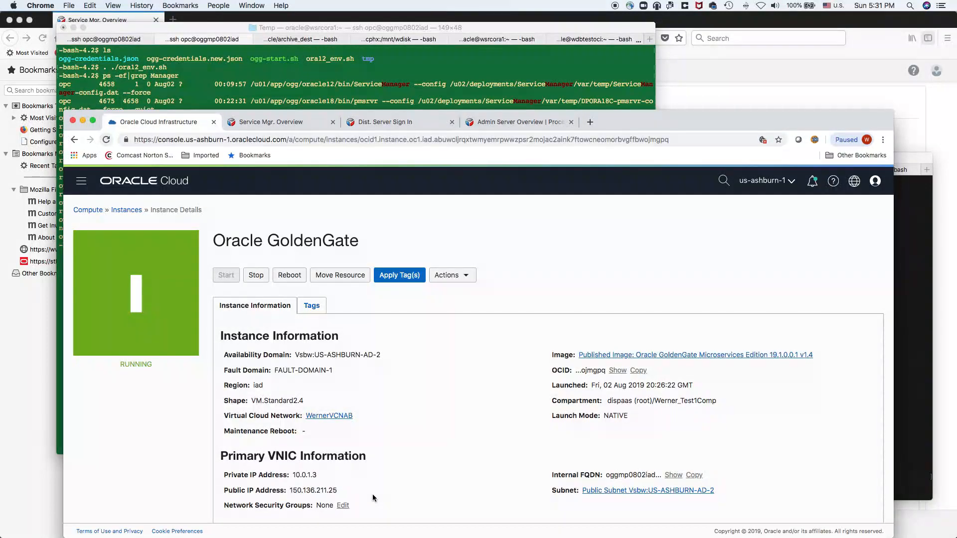
Switch to PowerPoint and examine the NGINX and Distr Server shapes on the "On-Premise <-> Cloud with two GG VM" slide
{"action": "left_click", "coordinate": [910, 373]}
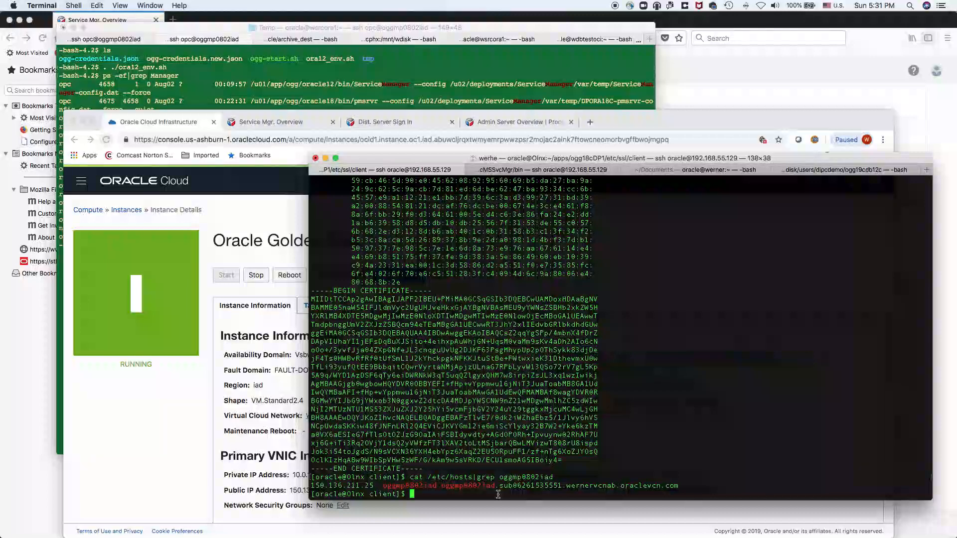
{"action": "key", "text": "super+Tab"}
{"action": "key", "text": "super+Tab"}
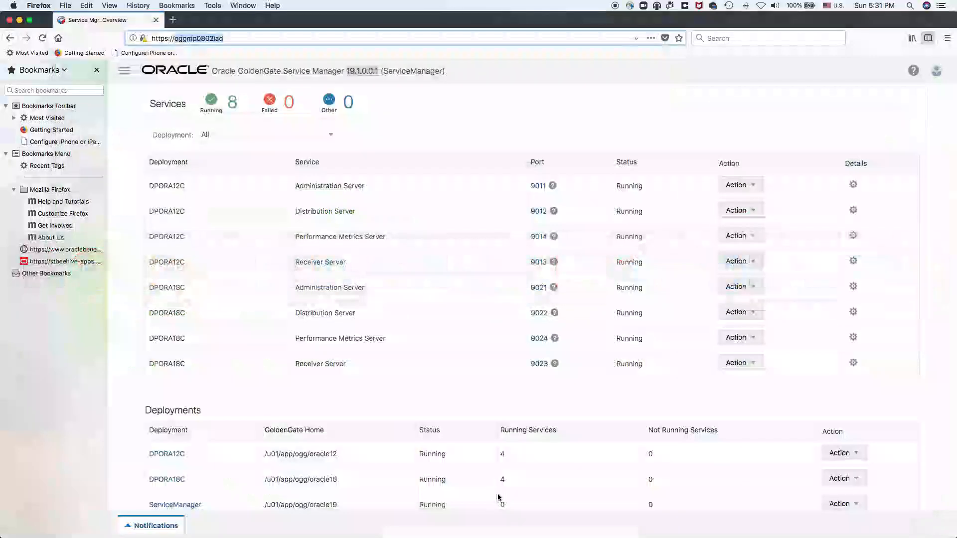
{"action": "key", "text": "super+Tab"}
{"action": "key", "text": "super+Tab"}
{"action": "key", "text": "super+Tab"}
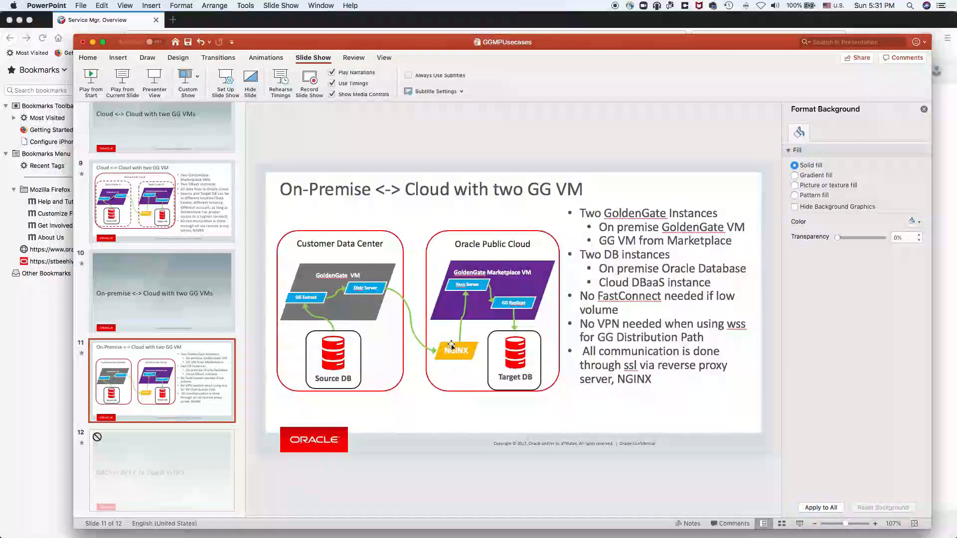
{"action": "left_click", "coordinate": [456, 350]}
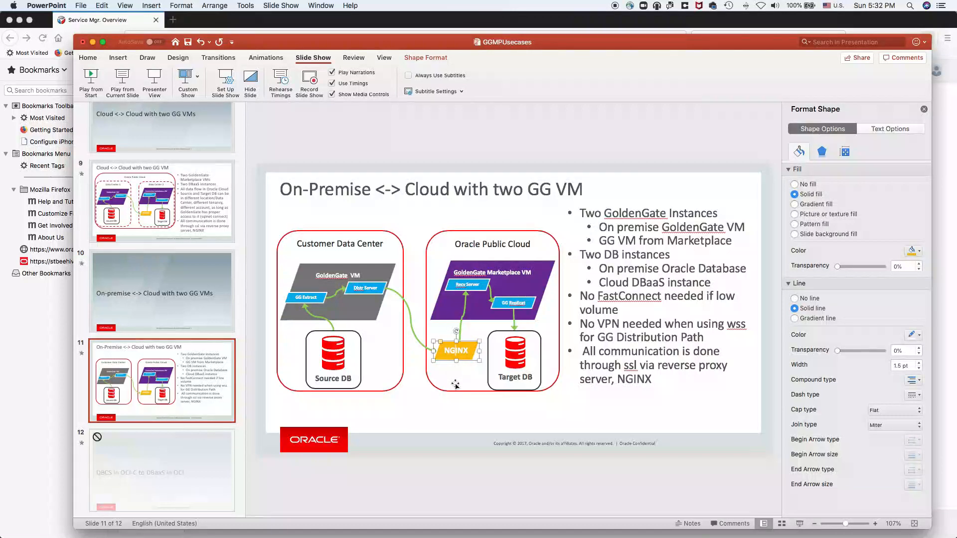
{"action": "left_click", "coordinate": [370, 288]}
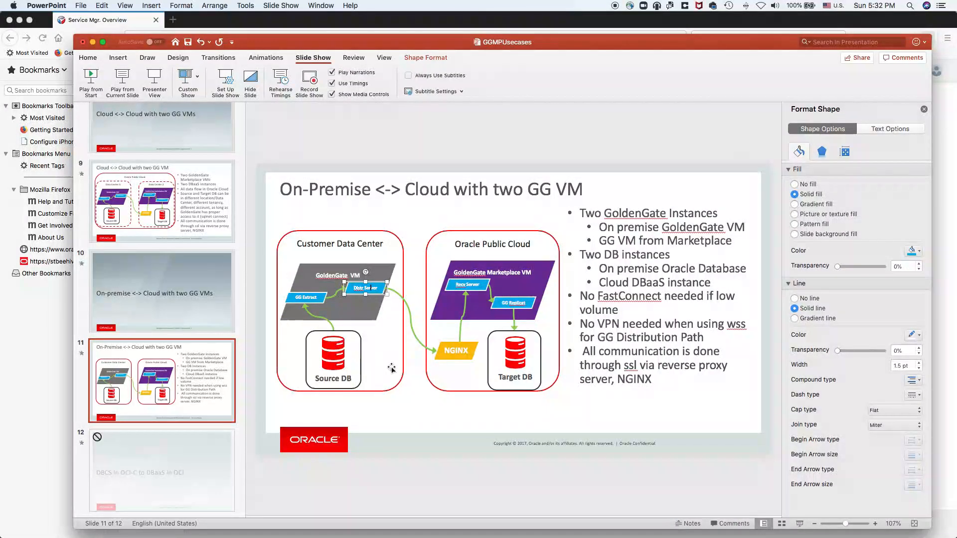
Switch to Terminal and try to test the SSL connection with openssl s_client -connect oggmp0802iad, without a port number
{"action": "key", "text": "super+Tab"}
{"action": "key", "text": "super+Tab"}
{"action": "key", "text": "super+Tab"}
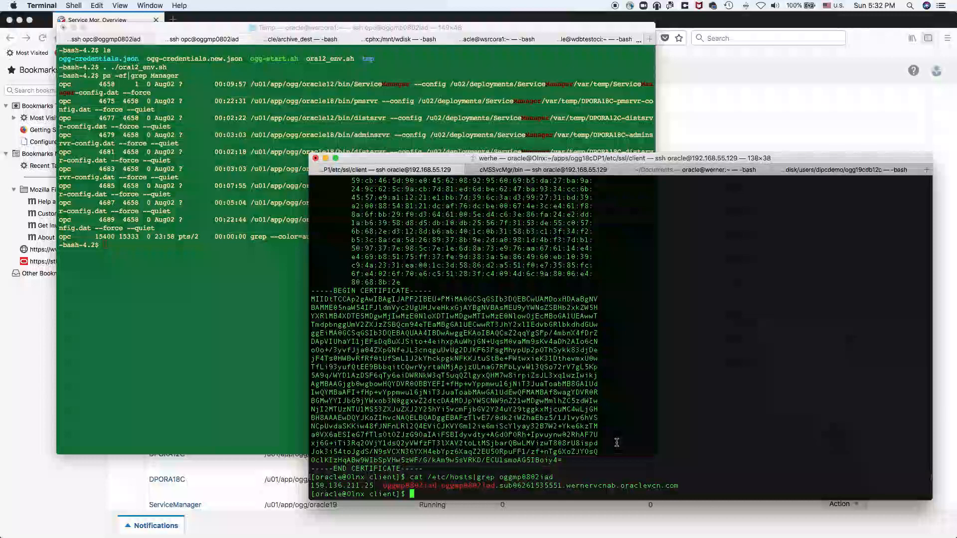
{"action": "type", "text": "openssl "}
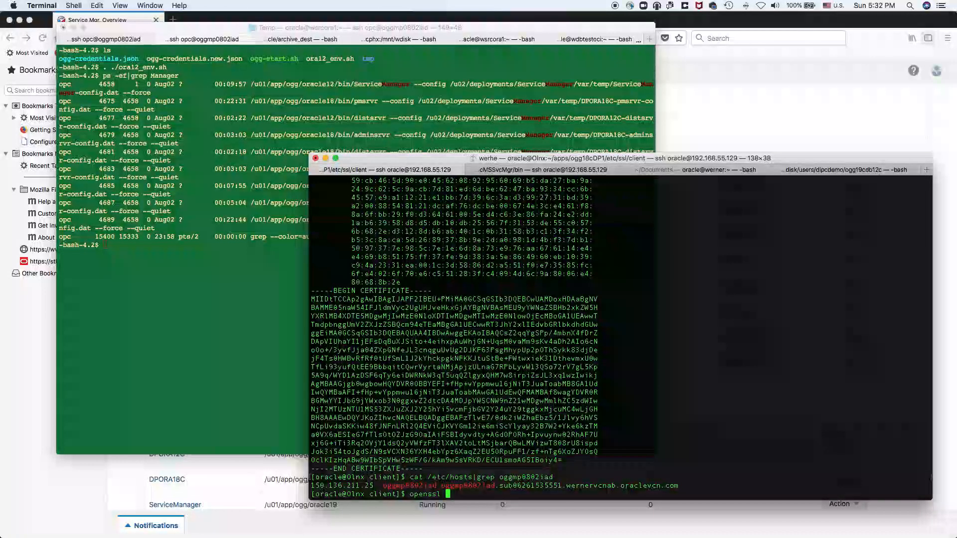
{"action": "type", "text": "s_client "}
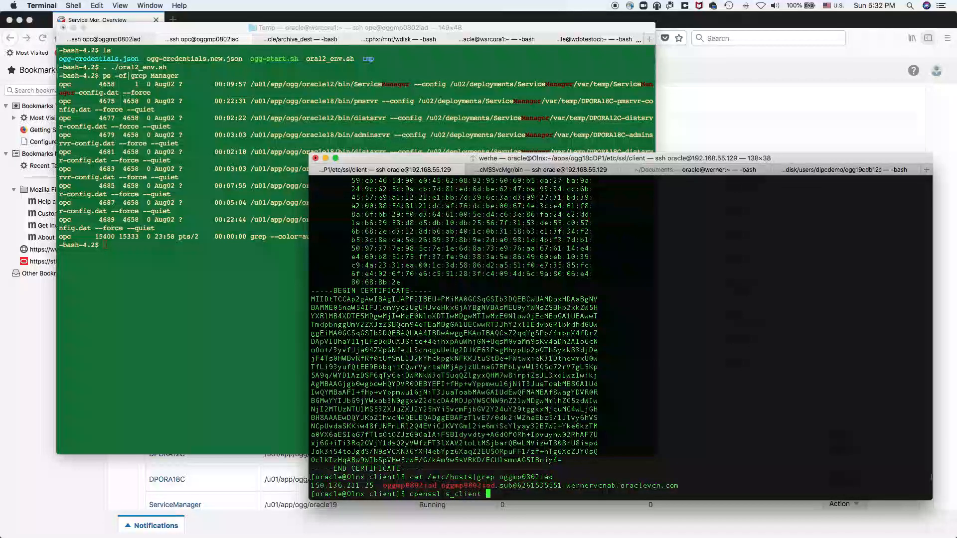
{"action": "type", "text": "-connect oggmp"}
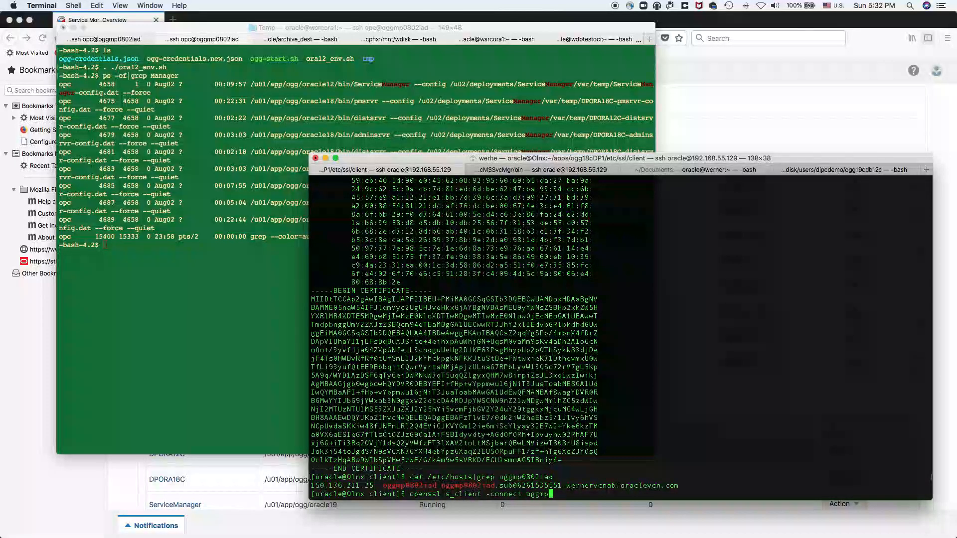
{"action": "type", "text": "0802"}
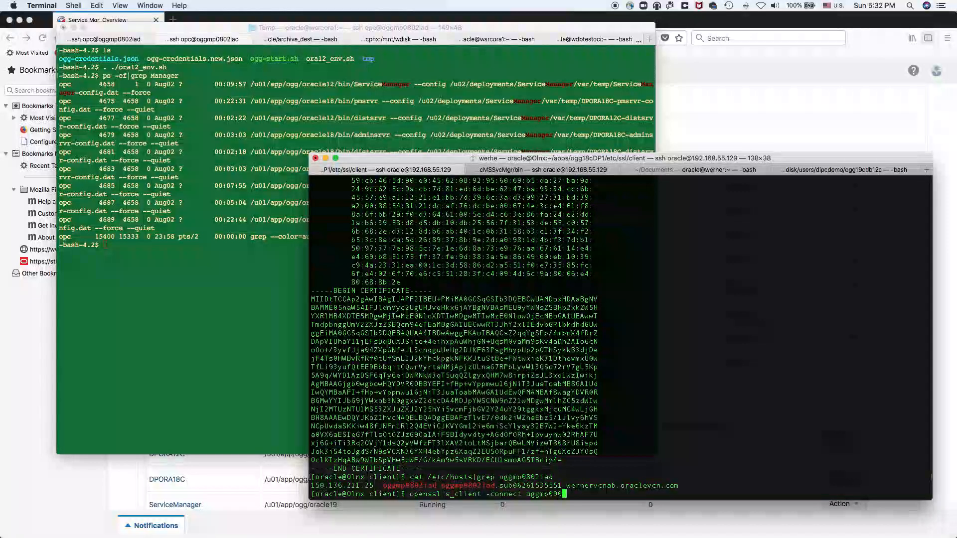
{"action": "key", "text": "BackSpace"}
{"action": "key", "text": "BackSpace"}
{"action": "key", "text": "BackSpace"}
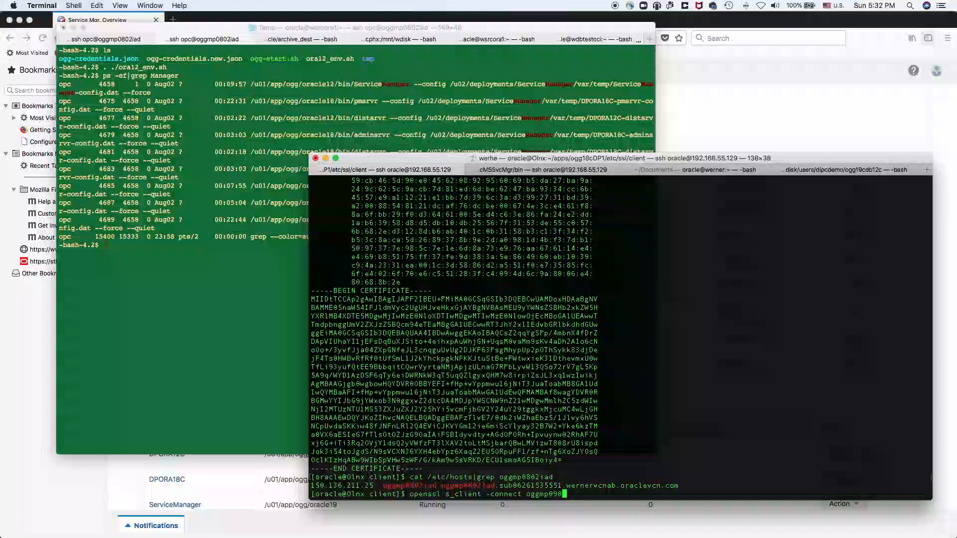
{"action": "type", "text": "802iad"}
{"action": "key", "text": "Return"}
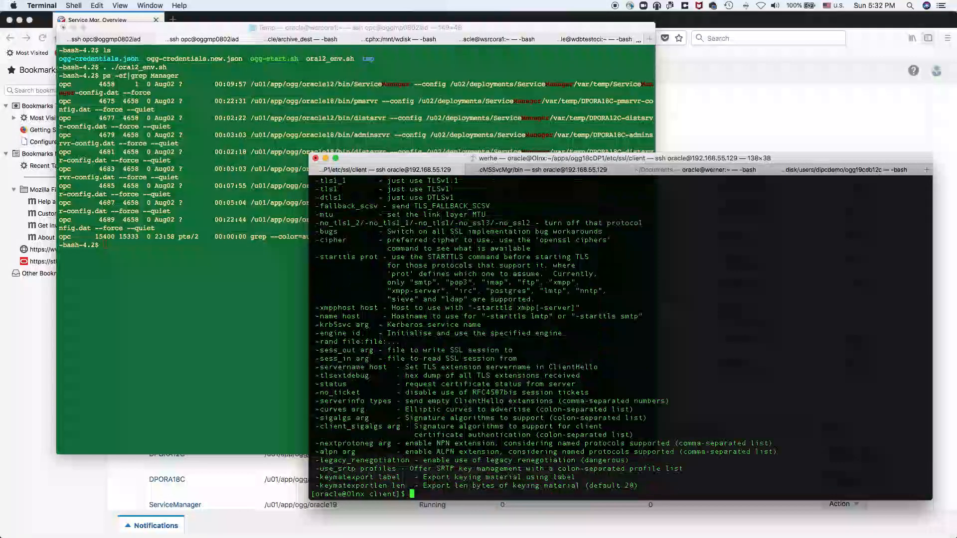
Run the SSL connection test against port 443 with openssl s_client -connect oggmp0802iad:443
{"action": "key", "text": "Up"}
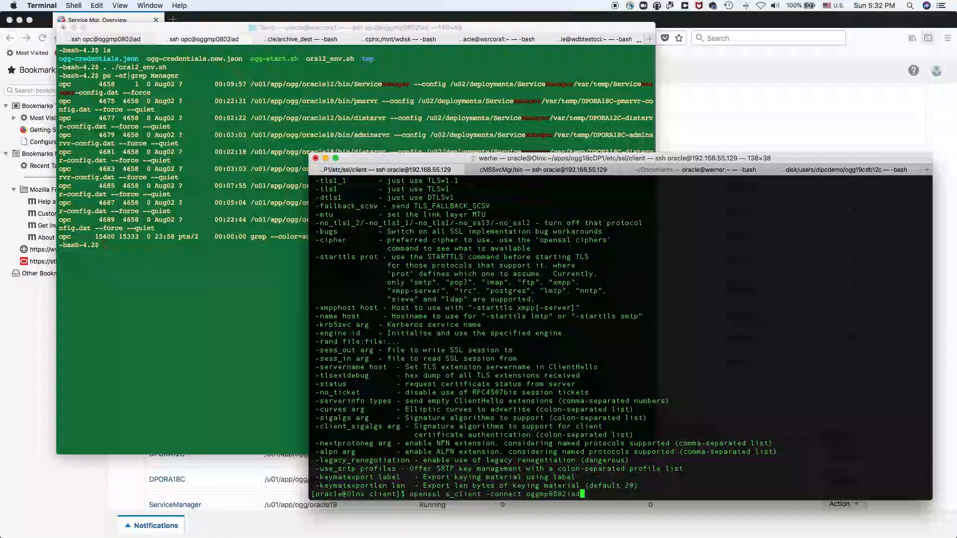
{"action": "type", "text": ":443"}
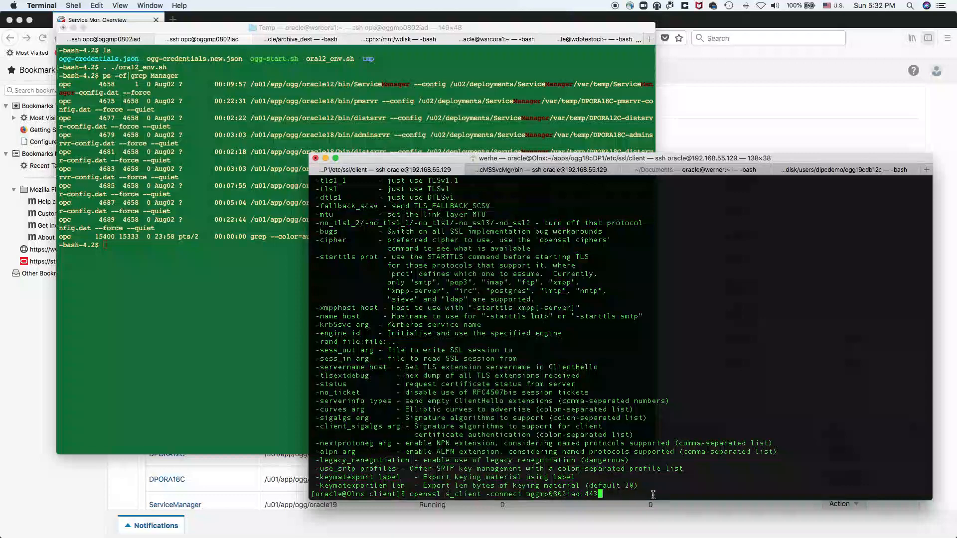
{"action": "key", "text": "Return"}
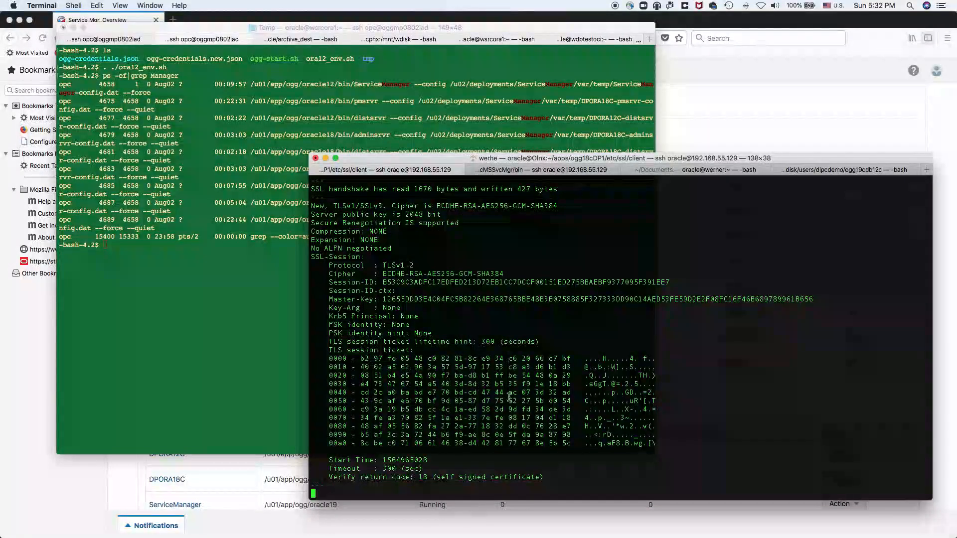
Review the connection output, highlight the server certificate block from BEGIN CERTIFICATE to END CERTIFICATE, and end the SSL session
{"action": "scroll", "coordinate": [477, 335], "scroll_direction": "up", "scroll_amount": 5}
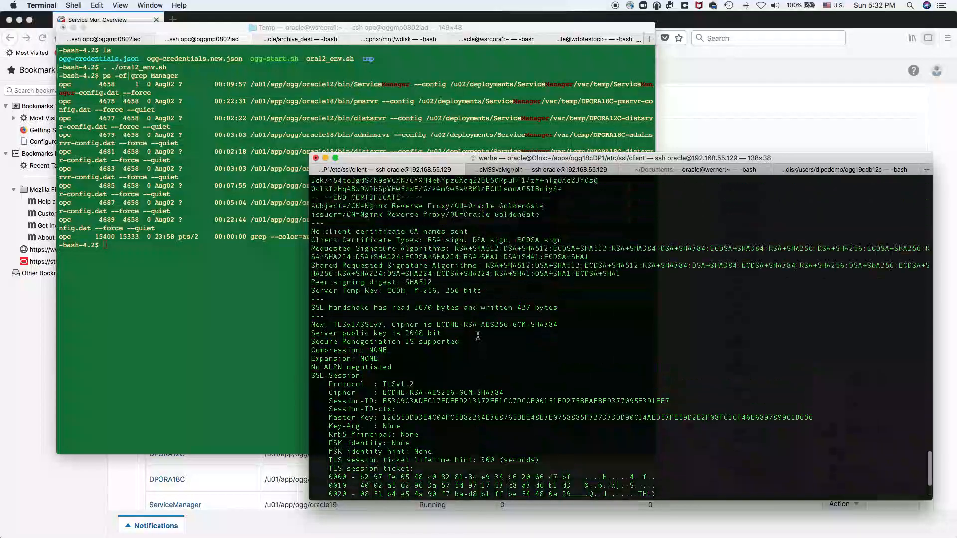
{"action": "scroll", "coordinate": [478, 335], "scroll_direction": "up", "scroll_amount": 5}
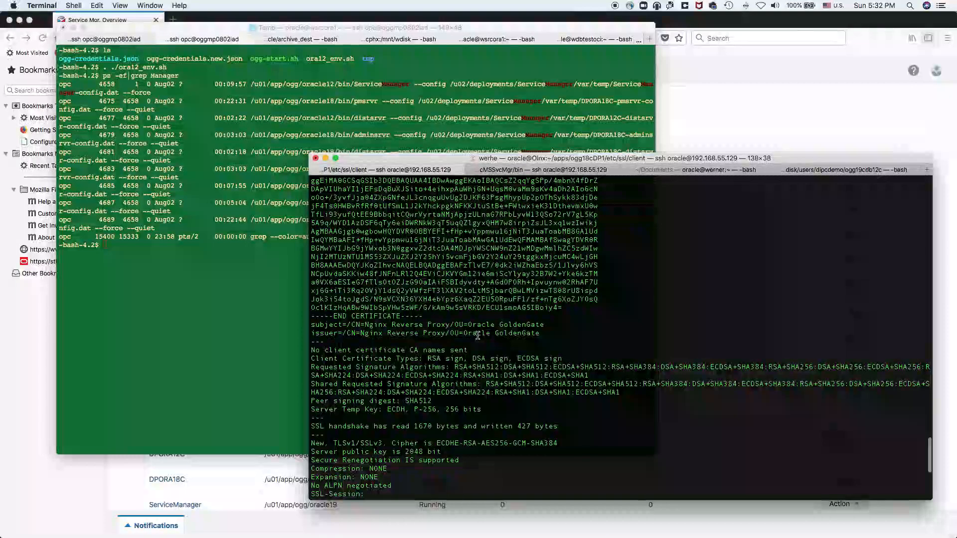
{"action": "scroll", "coordinate": [478, 335], "scroll_direction": "up", "scroll_amount": 4}
{"action": "scroll", "coordinate": [477, 335], "scroll_direction": "up", "scroll_amount": 5}
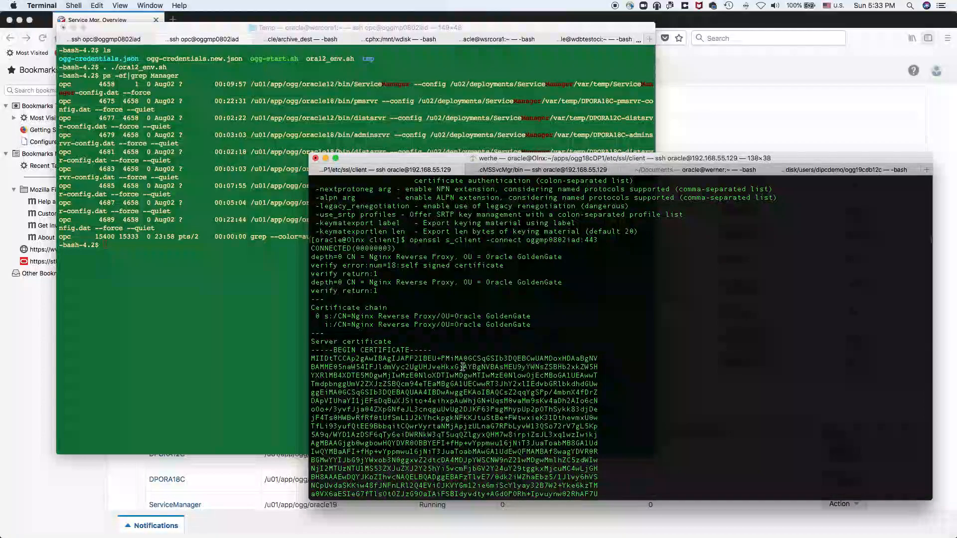
{"action": "scroll", "coordinate": [356, 355], "scroll_direction": "down", "scroll_amount": 2}
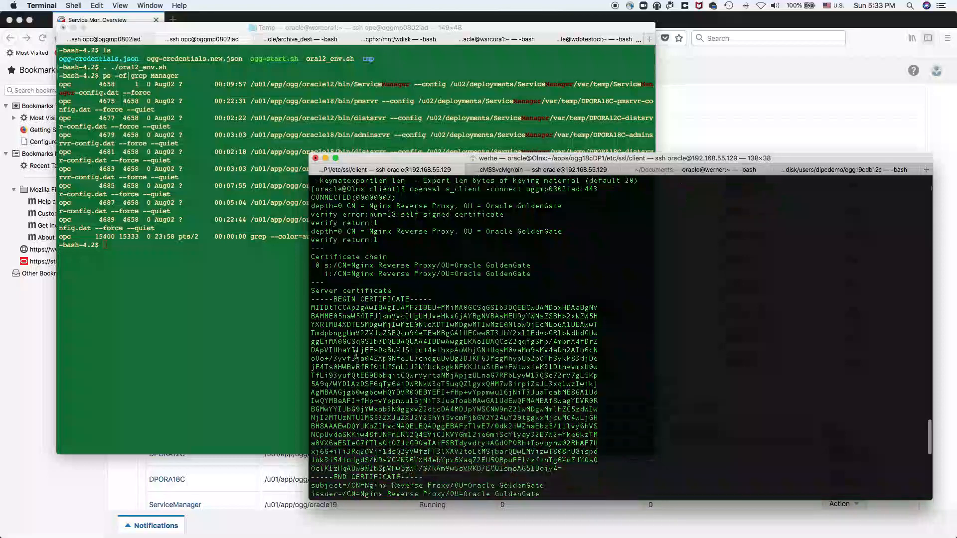
{"action": "left_click_drag", "start_coordinate": [312, 299], "coordinate": [491, 470]}
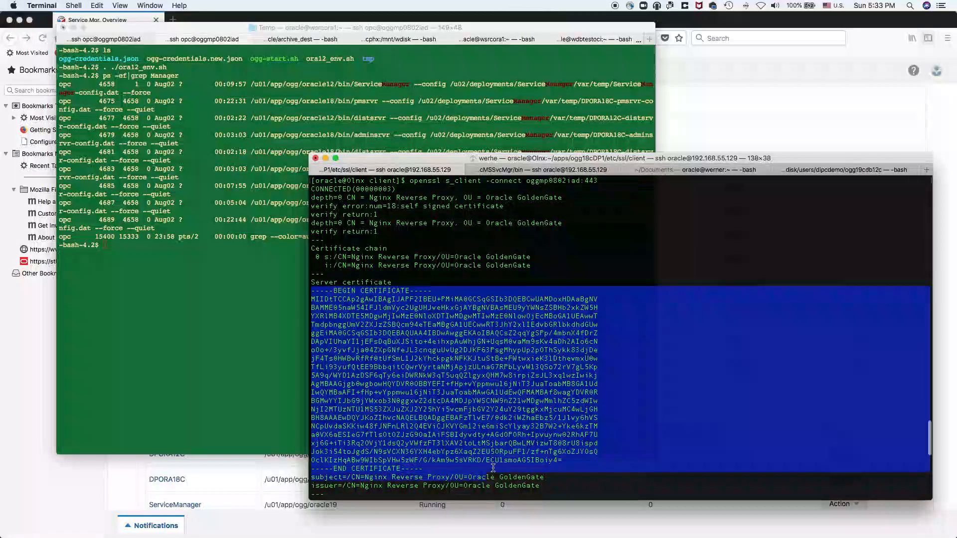
{"action": "left_click", "coordinate": [311, 289]}
{"action": "left_click_drag", "start_coordinate": [311, 291], "coordinate": [477, 467]}
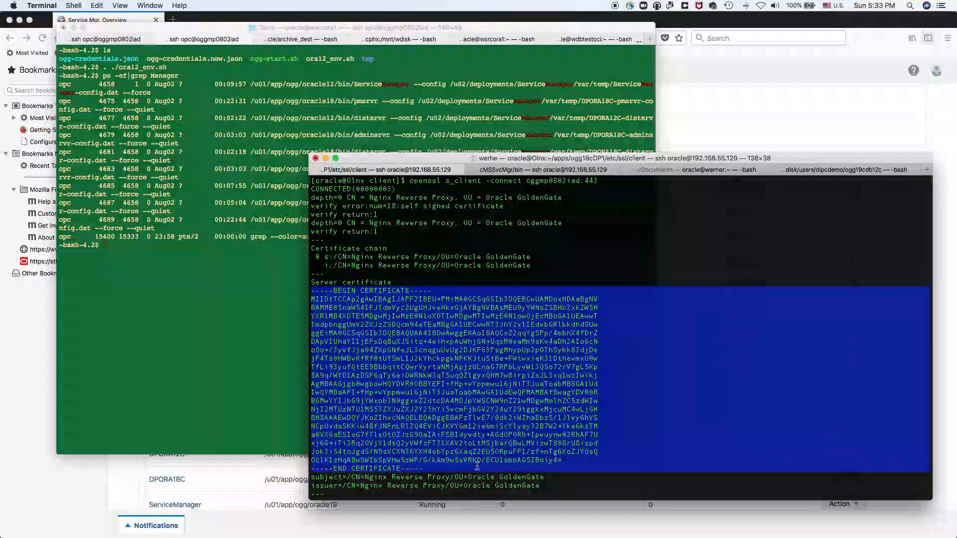
{"action": "scroll", "coordinate": [477, 467], "scroll_direction": "down", "scroll_amount": 2}
{"action": "left_click", "coordinate": [399, 367]}
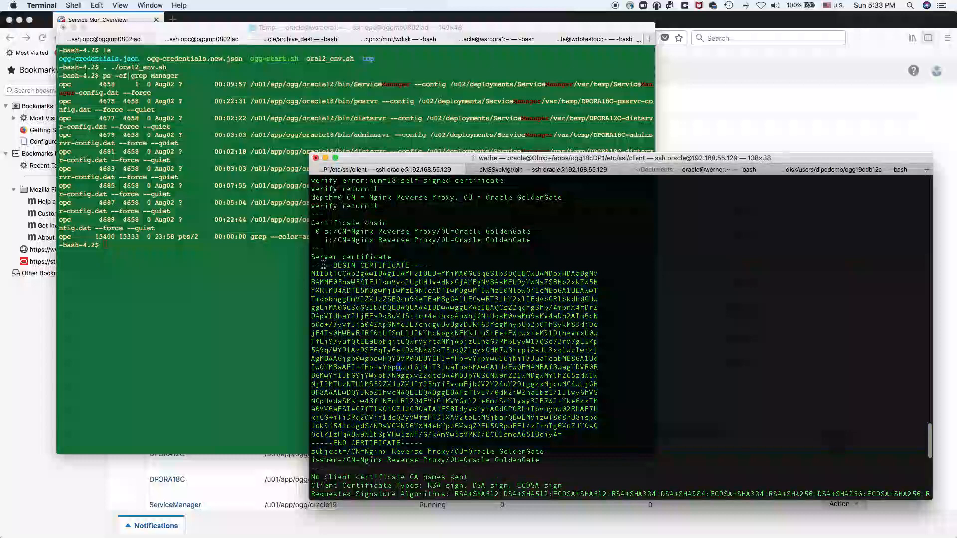
{"action": "left_click_drag", "start_coordinate": [312, 265], "coordinate": [469, 436]}
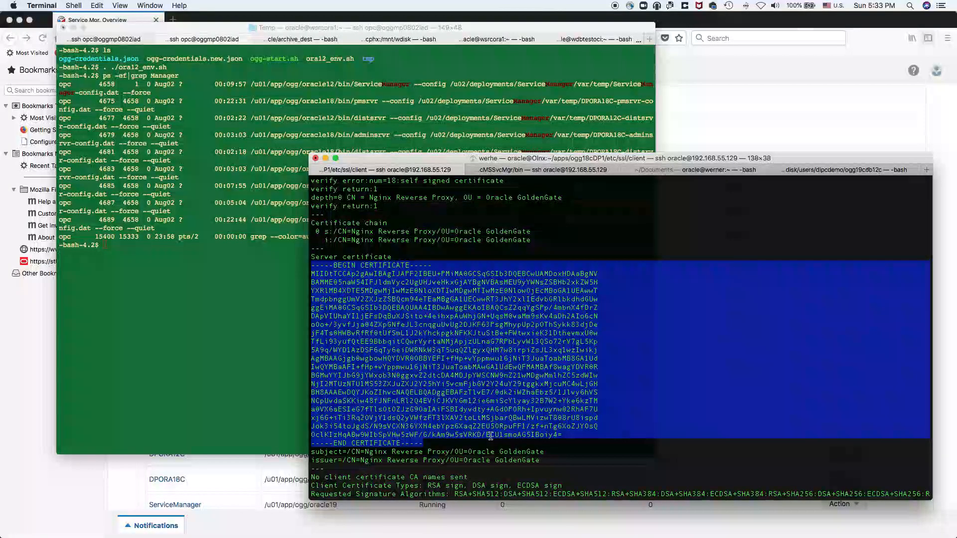
{"action": "scroll", "coordinate": [490, 439], "scroll_direction": "down", "scroll_amount": 10}
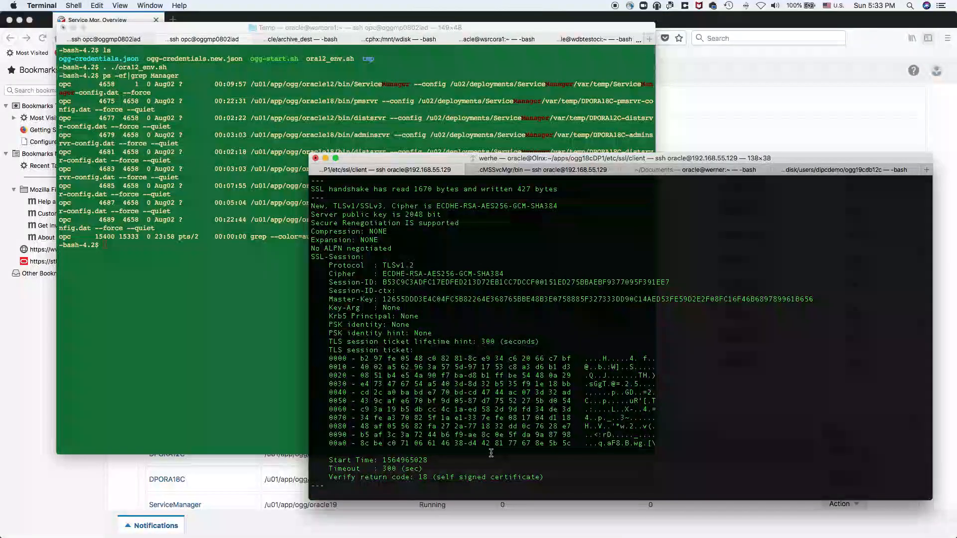
{"action": "key", "text": "ctrl+c"}
List the client directory's files with ls -l and display the saved certificate with cat oggmp0802iad.cert
{"action": "type", "text": "ls -l"}
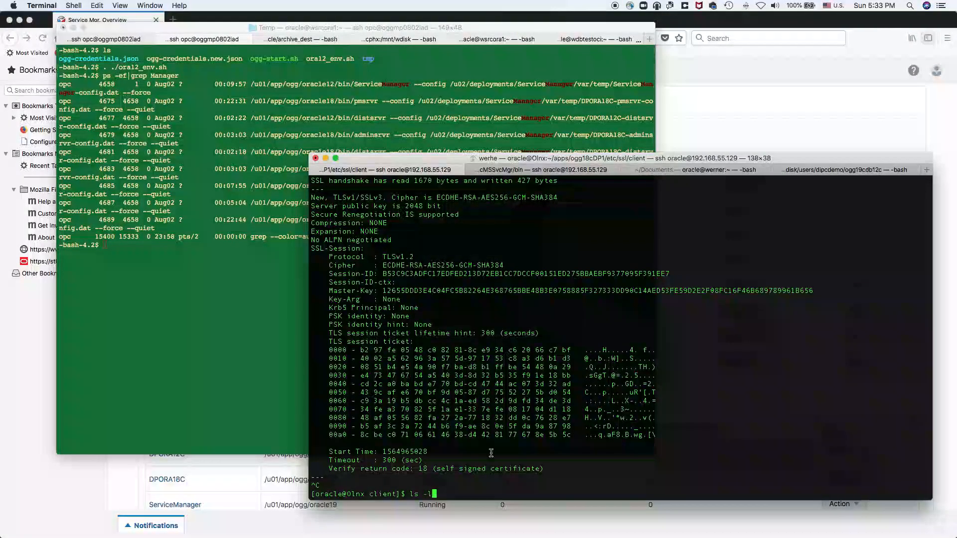
{"action": "key", "text": "Return"}
{"action": "type", "text": "c"}
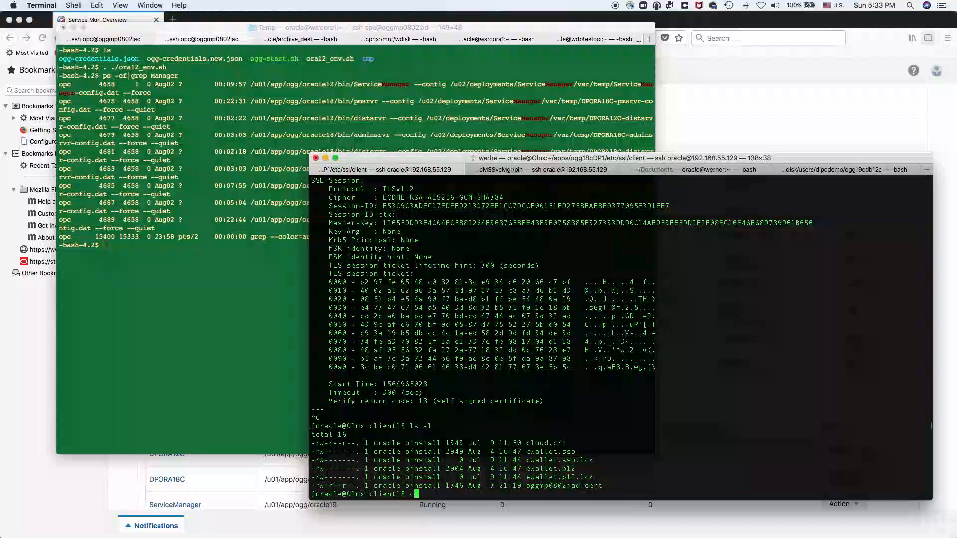
{"action": "type", "text": "at ogg"}
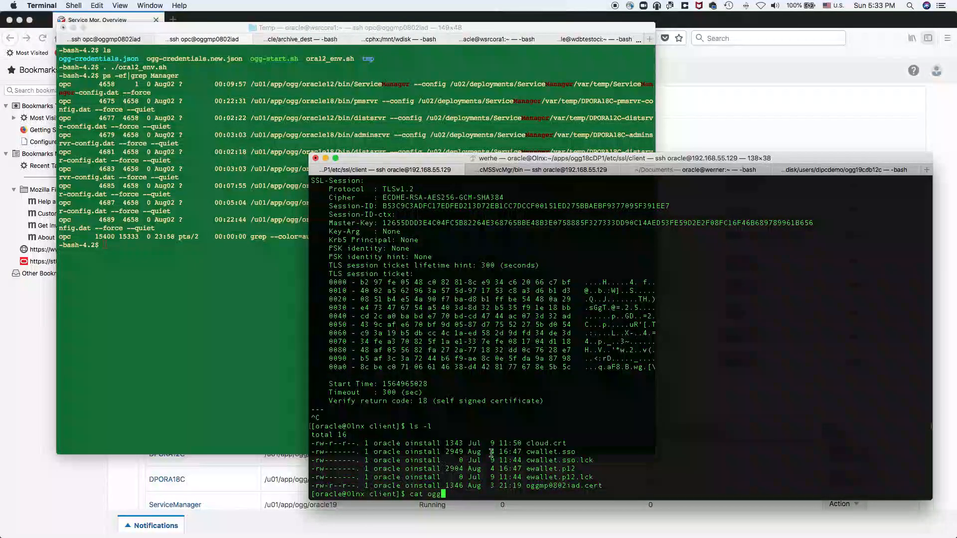
{"action": "type", "text": "mp0802iad.cert"}
{"action": "key", "text": "Tab"}
{"action": "key", "text": "Return"}
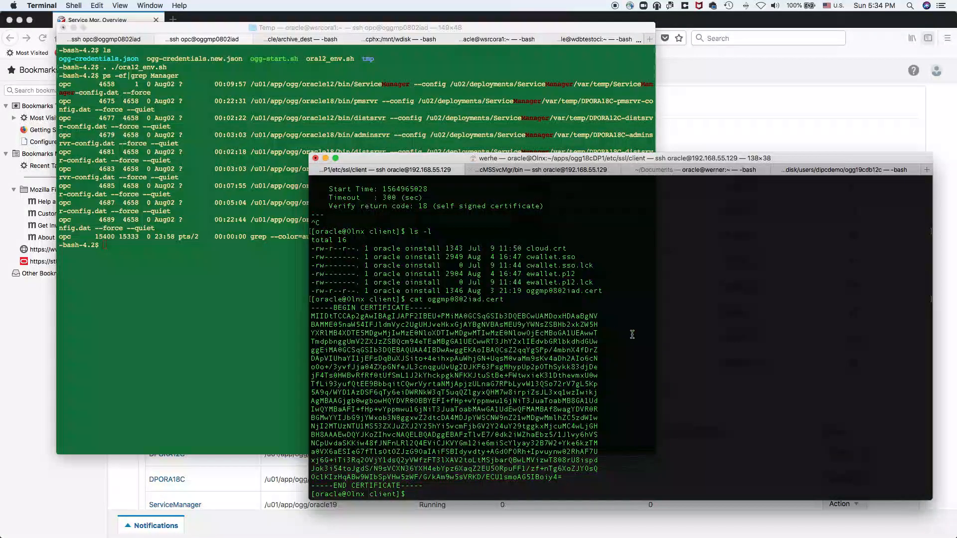
List the running GoldenGate server processes with ps -ef|grep srvr
{"action": "type", "text": "ps -ef|grep -"}
{"action": "key", "text": "BackSpace"}
{"action": "type", "text": "srvr"}
{"action": "key", "text": "Return"}
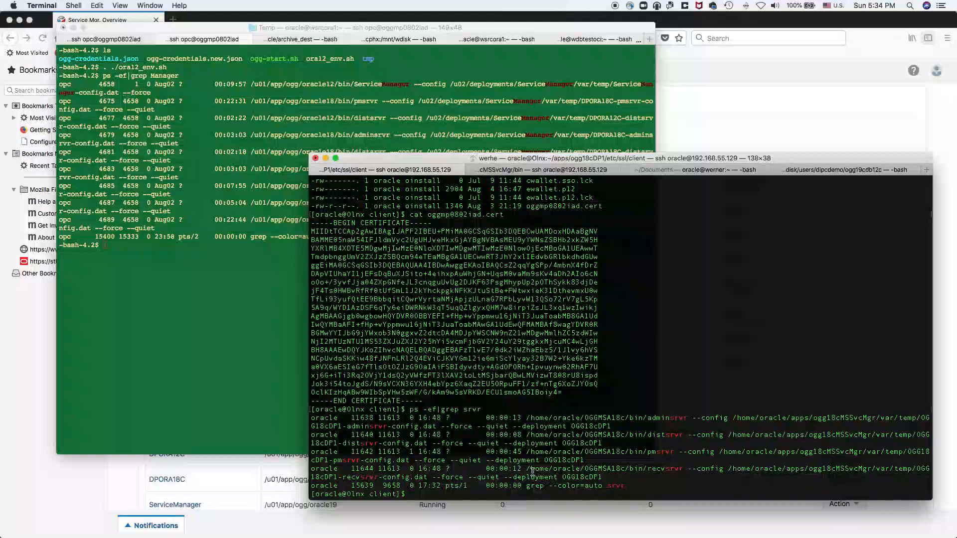
Display the distribution server's config file /home/oracle/apps/ogg18cMSSvcMgr/var/temp/OGG18cDP1-distsrvr-config.dat with cat piped to json_reformat, and highlight its securityDetails section
{"action": "left_click_drag", "start_coordinate": [620, 435], "coordinate": [729, 435]}
{"action": "left_click", "coordinate": [729, 434]}
{"action": "left_click_drag", "start_coordinate": [730, 434], "coordinate": [429, 444]}
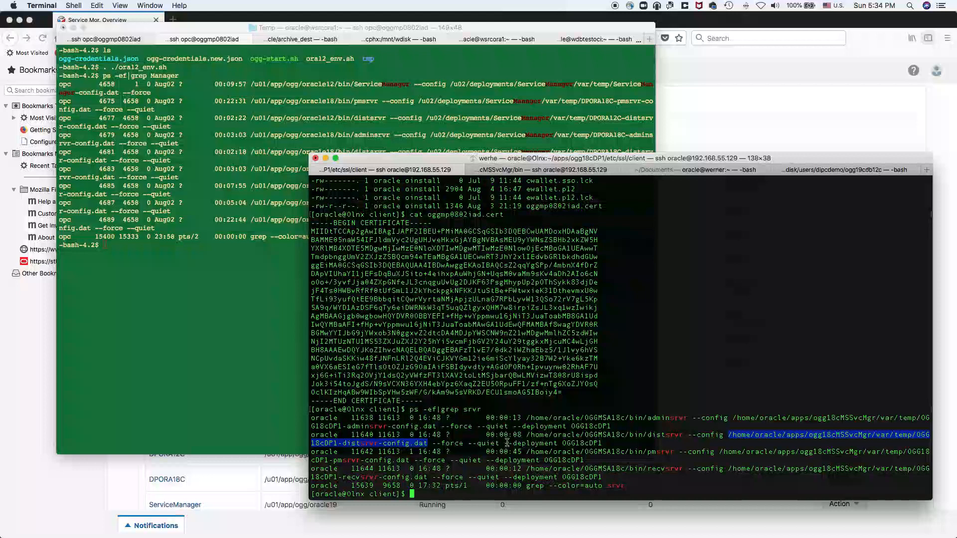
{"action": "type", "text": "cat"}
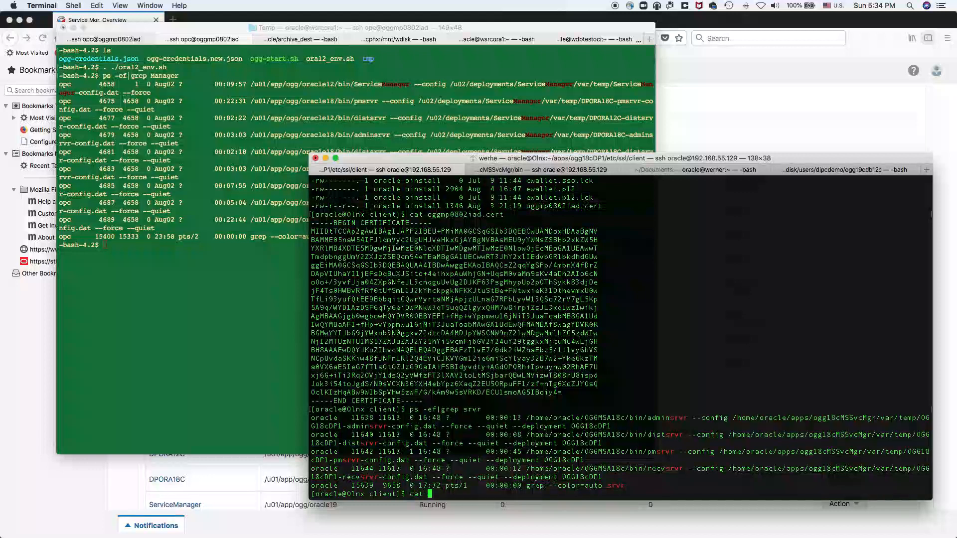
{"action": "key", "text": "super+v"}
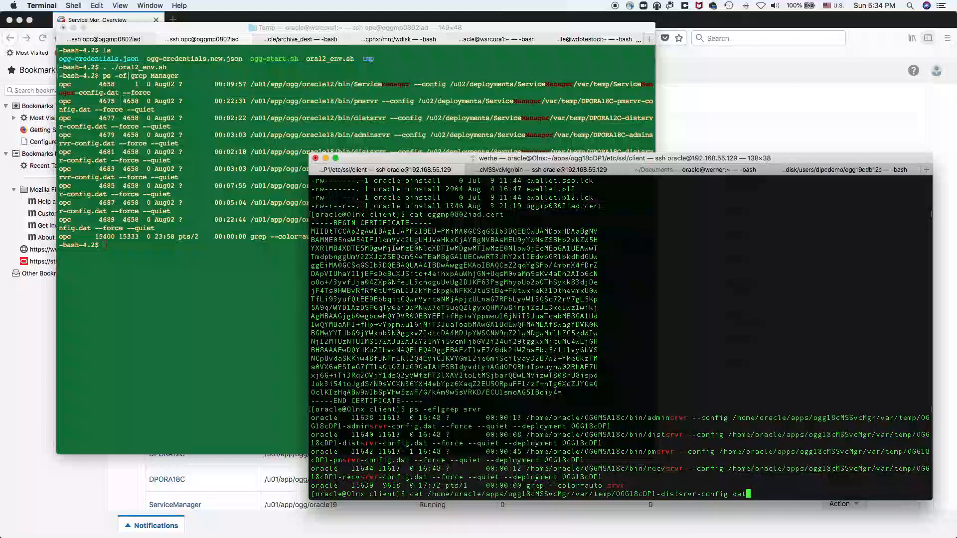
{"action": "type", "text": "|"}
{"action": "type", "text": "jo"}
{"action": "type", "text": "son_r"}
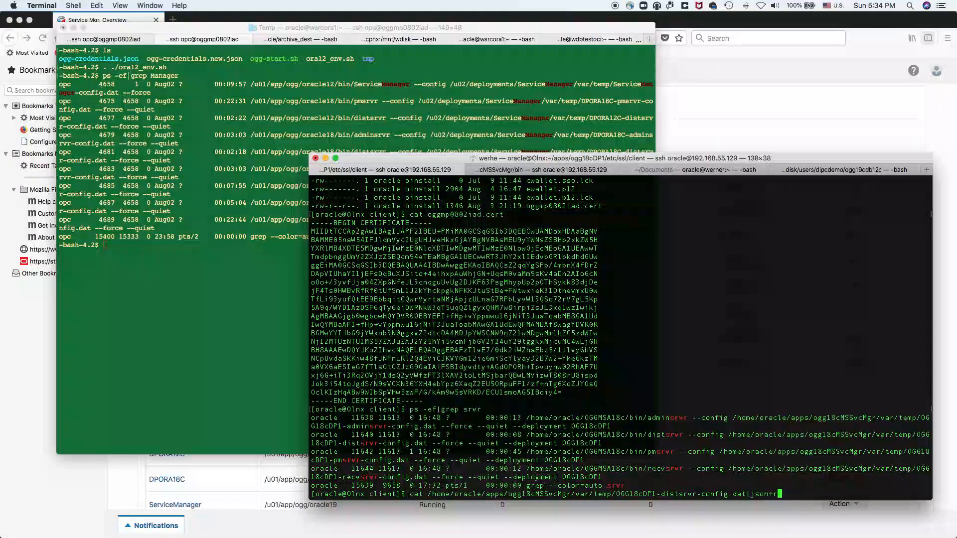
{"action": "key", "text": "BackSpace"}
{"action": "type", "text": "format"}
{"action": "key", "text": "BackSpace"}
{"action": "key", "text": "BackSpace"}
{"action": "key", "text": "BackSpace"}
{"action": "key", "text": "BackSpace"}
{"action": "key", "text": "BackSpace"}
{"action": "key", "text": "BackSpace"}
{"action": "type", "text": "reformat"}
{"action": "key", "text": "Return"}
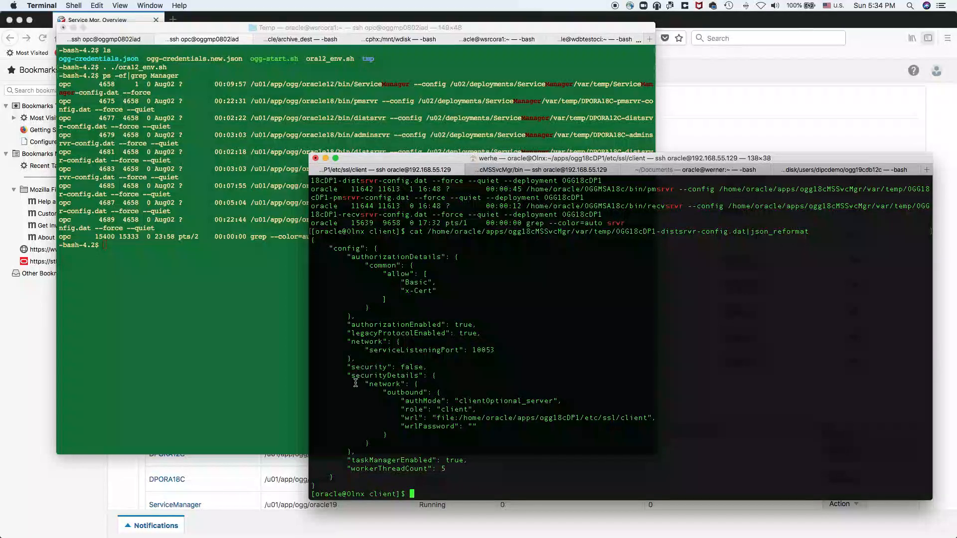
{"action": "left_click_drag", "start_coordinate": [348, 377], "coordinate": [461, 429]}
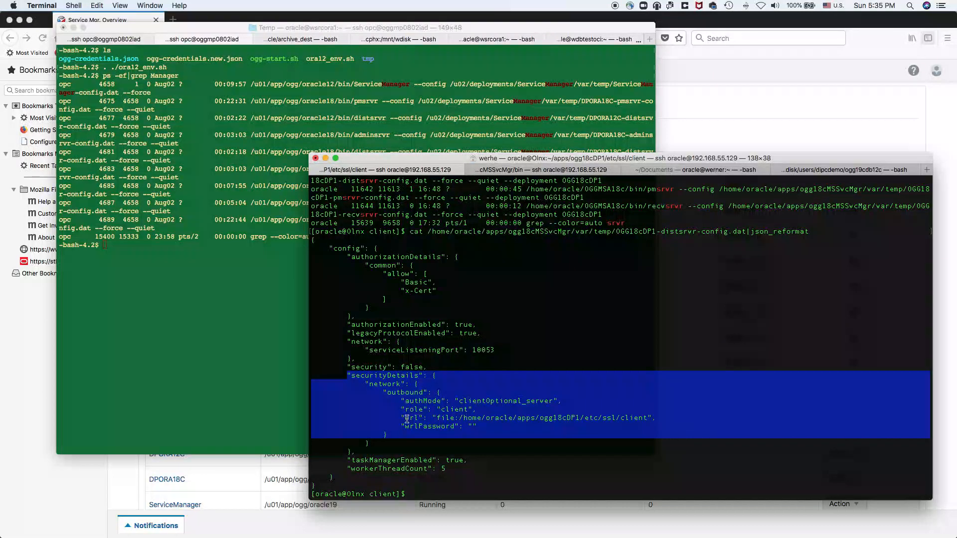
Highlight the wallet path in the config's wrl entry and print the current directory with pwd for comparison
{"action": "left_click_drag", "start_coordinate": [406, 419], "coordinate": [653, 419]}
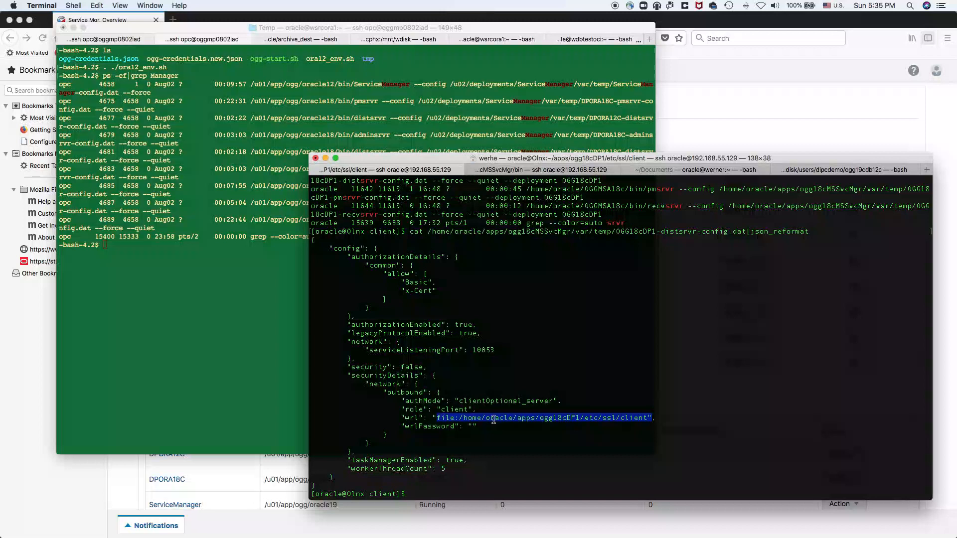
{"action": "left_click", "coordinate": [539, 465]}
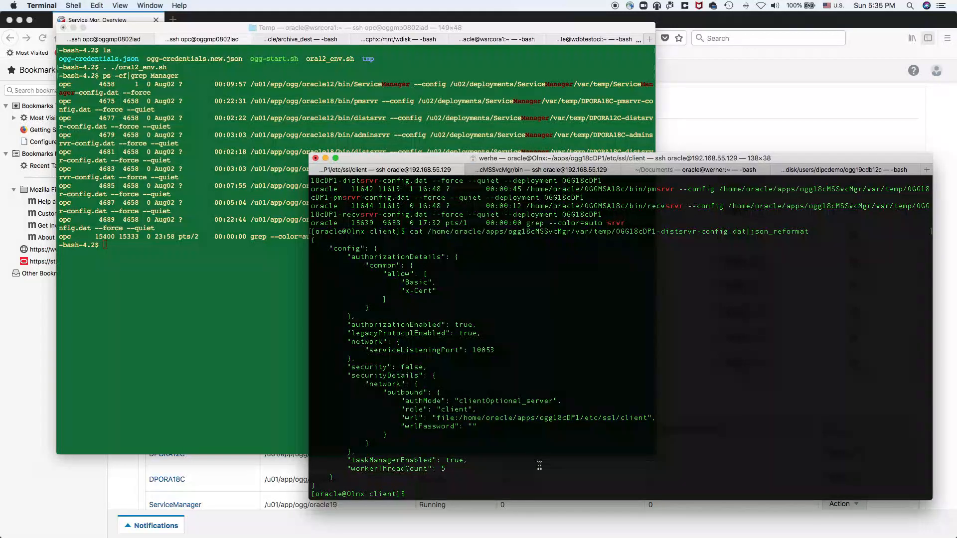
{"action": "type", "text": "pwd"}
{"action": "key", "text": "Return"}
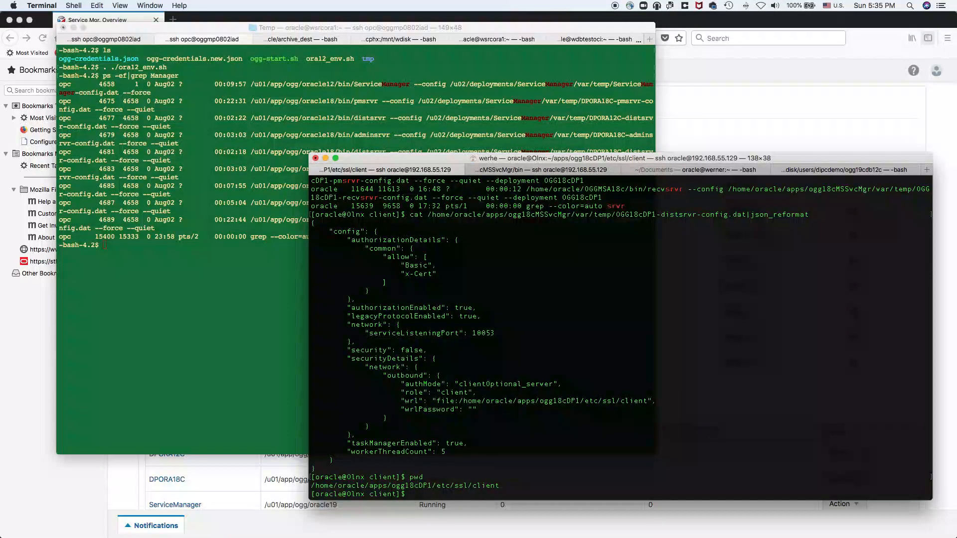
Display the client wallet with orapki wallet display -wallet ./ and list the directory's files with ls, highlighting oggmp0802iad.cert
{"action": "type", "text": "orapki wallet display -wallet ./"}
{"action": "key", "text": "Return"}
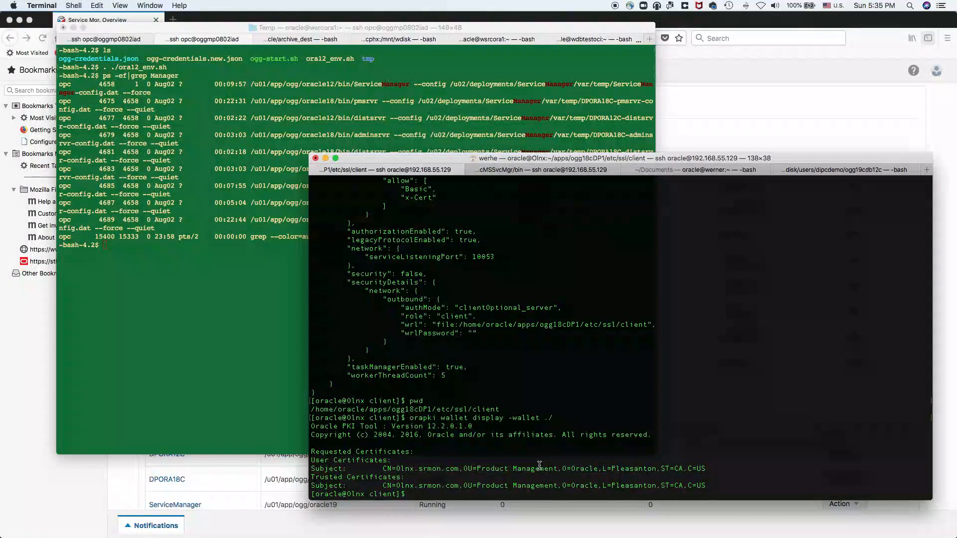
{"action": "type", "text": "ls"}
{"action": "key", "text": "Return"}
{"action": "left_click_drag", "start_coordinate": [630, 486], "coordinate": [706, 486]}
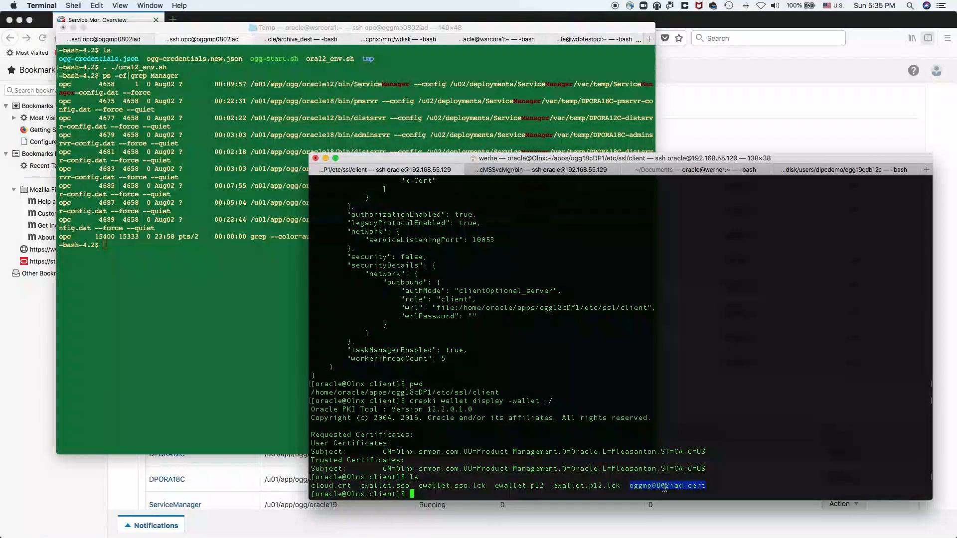
{"action": "left_click", "coordinate": [609, 495]}
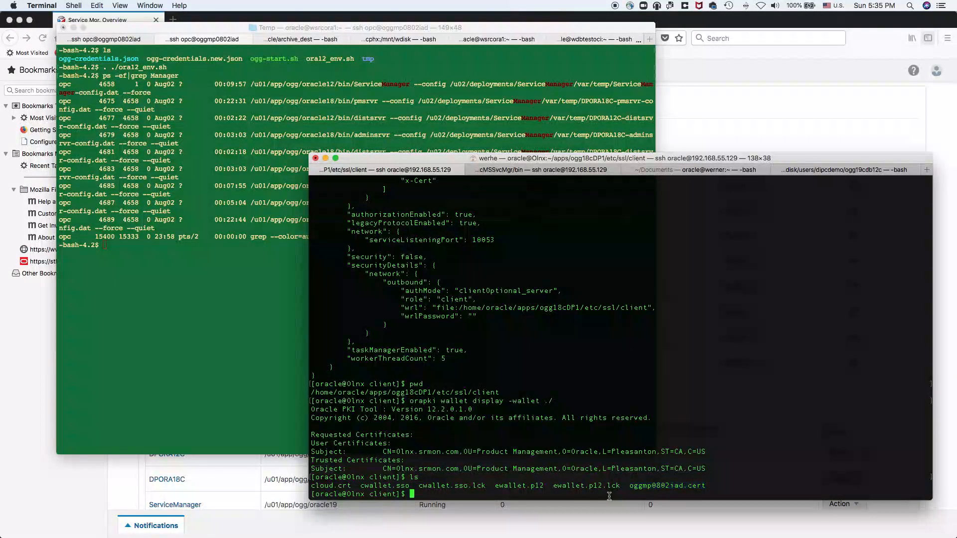
Run orapki wallet add -wallet ./ -trusted_cert -cert ./oggmp0802iad.cert and enter the wallet password to add the trusted certificate
{"action": "type", "text": "oar"}
{"action": "key", "text": "BackSpace"}
{"action": "key", "text": "BackSpace"}
{"action": "type", "text": "rapki wallet add -wallet ./ -trusted_cert -cert "}
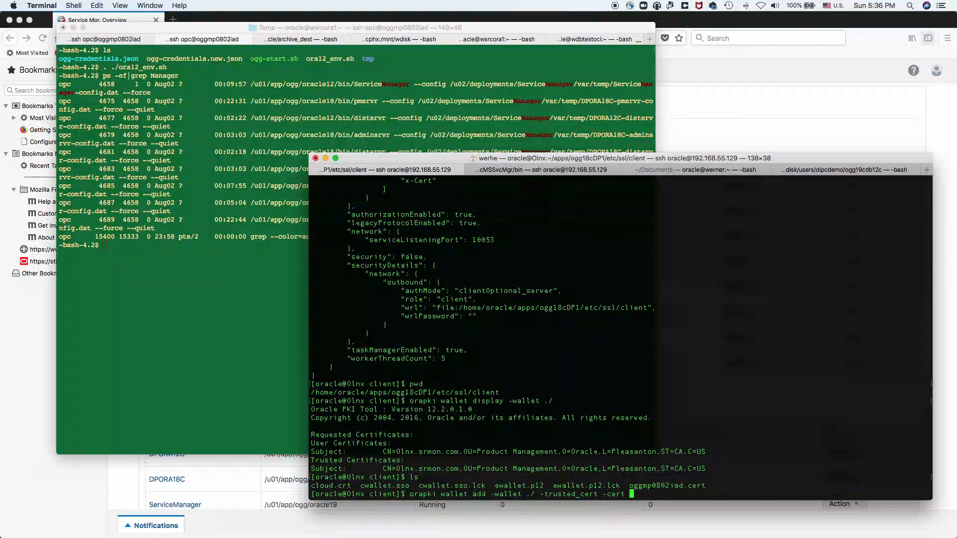
{"action": "type", "text": "./oggmp0802iad.cert"}
{"action": "key", "text": "Return"}
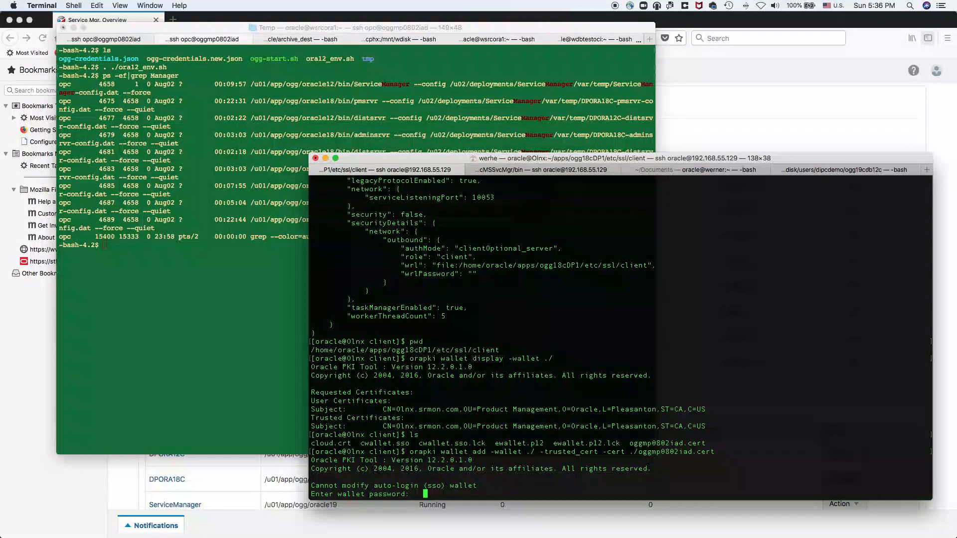
{"action": "key", "text": "Return"}
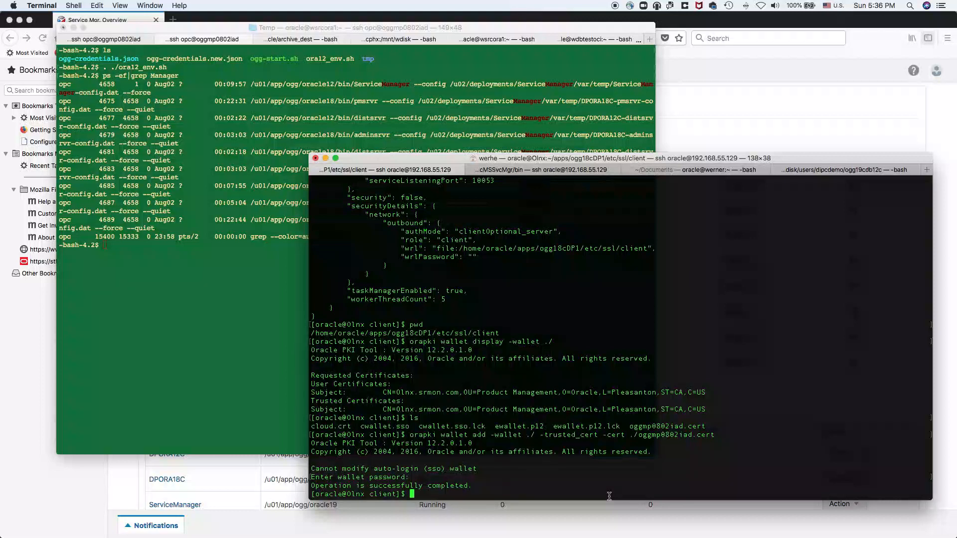
Rerun orapki wallet display -wallet ./ and highlight the Nginx Reverse Proxy entry under Trusted Certificates
{"action": "key", "text": "Up"}
{"action": "key", "text": "Up"}
{"action": "key", "text": "Up"}
{"action": "key", "text": "Up"}
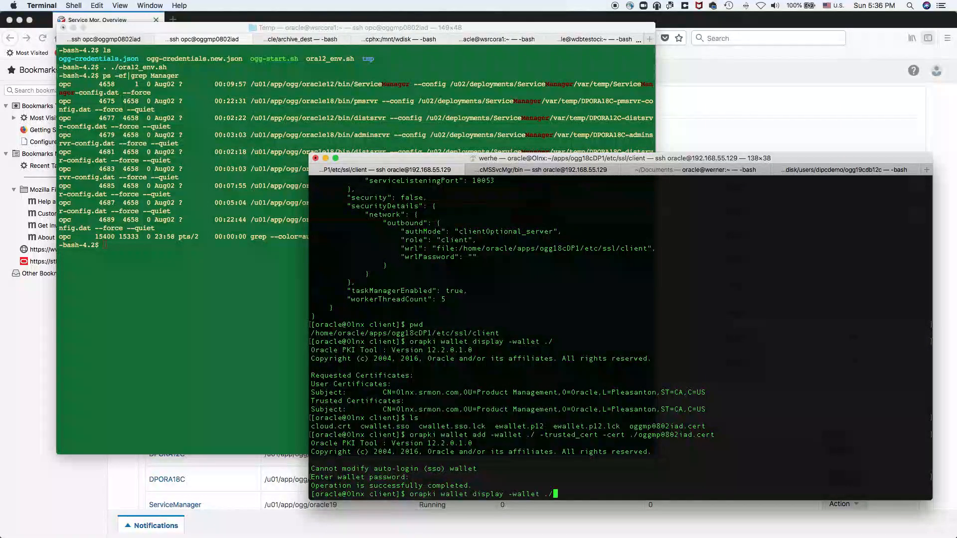
{"action": "key", "text": "Return"}
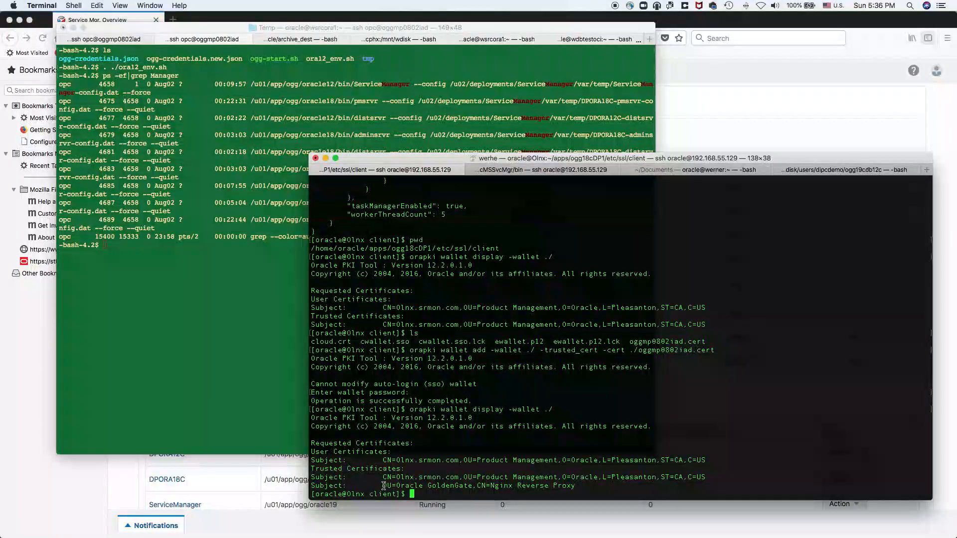
{"action": "left_click_drag", "start_coordinate": [382, 486], "coordinate": [575, 485]}
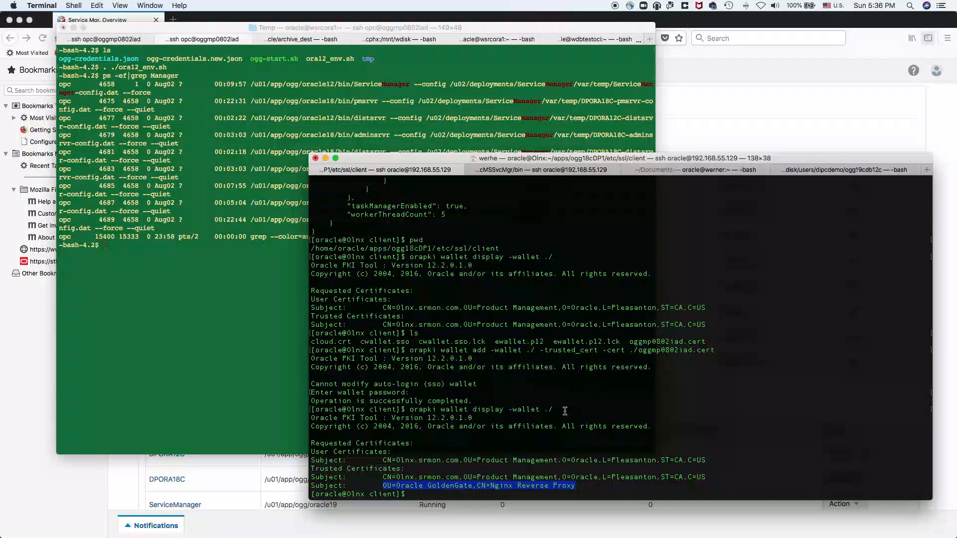
Print the saved certificate with openssl x509 -in ./oggmp0802iad.cert -text and highlight the DNS names under X509v3 Subject Alternative Name
{"action": "type", "text": "openssl "}
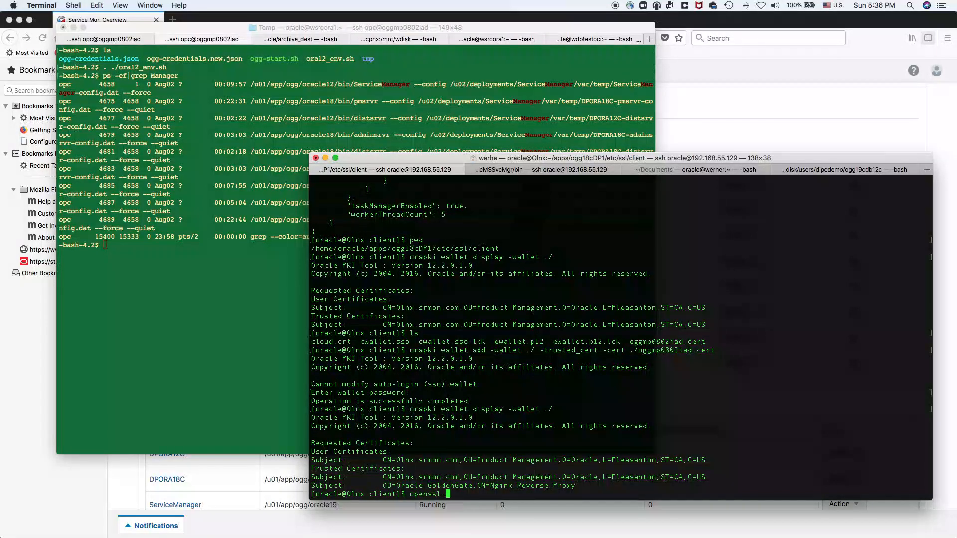
{"action": "type", "text": "x509 -in ./oggmp0802iad.cert -text"}
{"action": "key", "text": "Return"}
{"action": "scroll", "coordinate": [439, 343], "scroll_direction": "up", "scroll_amount": 7}
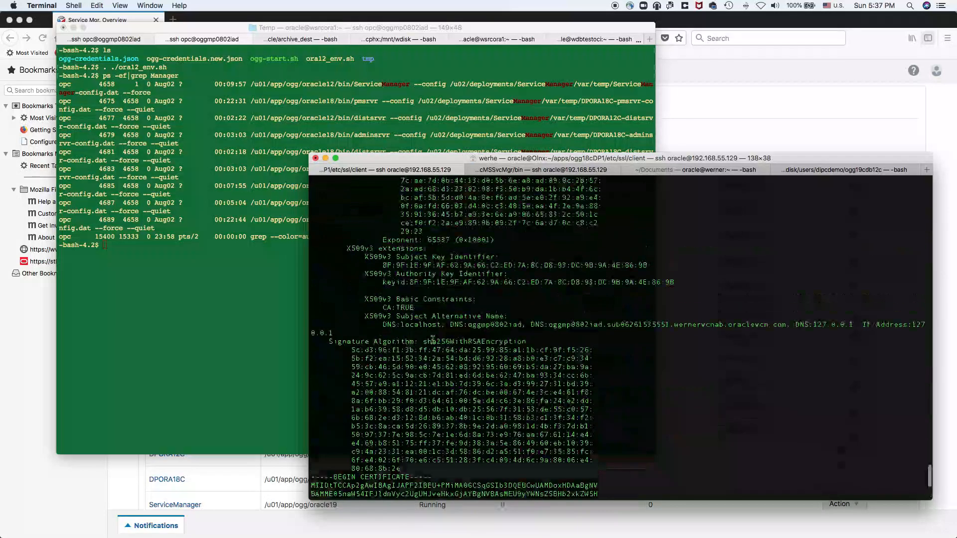
{"action": "left_click_drag", "start_coordinate": [360, 316], "coordinate": [876, 332]}
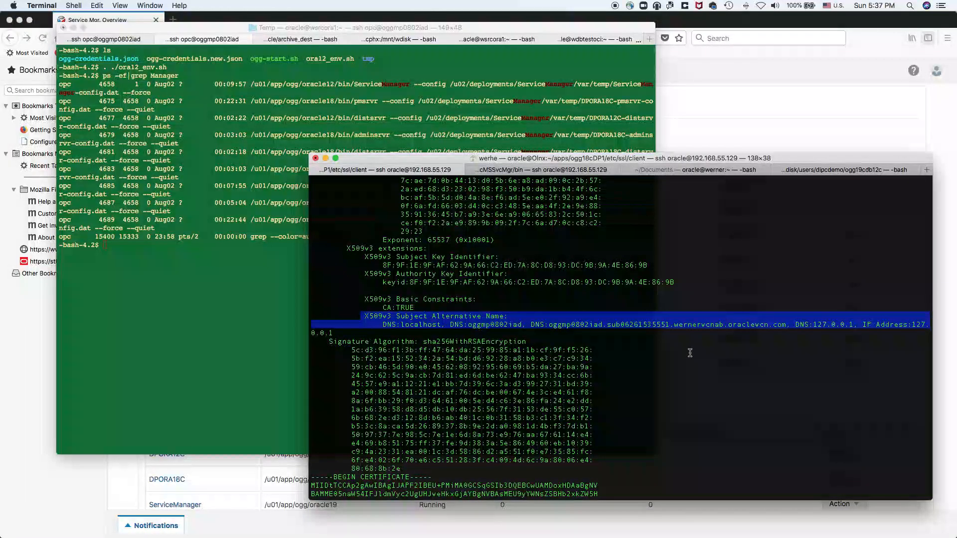
{"action": "left_click", "coordinate": [468, 325]}
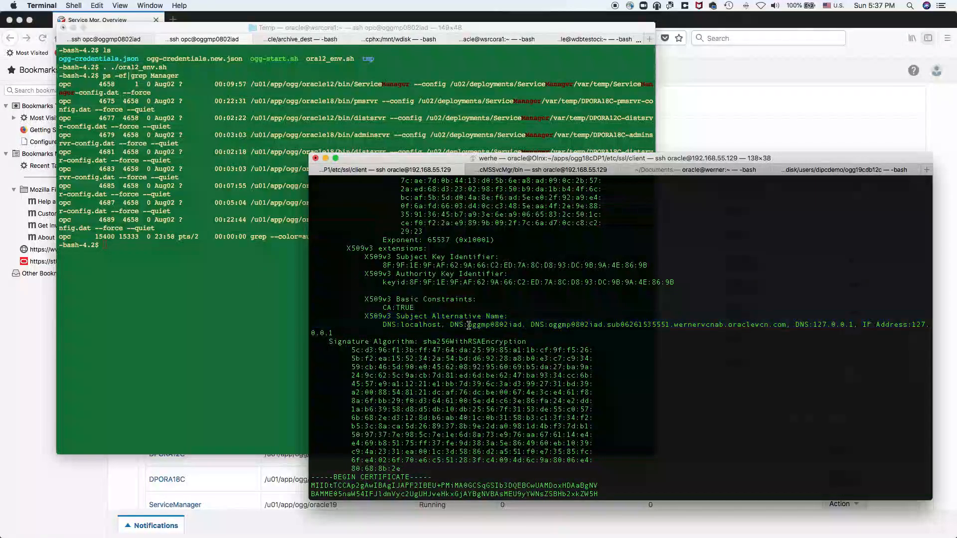
{"action": "left_click_drag", "start_coordinate": [468, 325], "coordinate": [785, 325]}
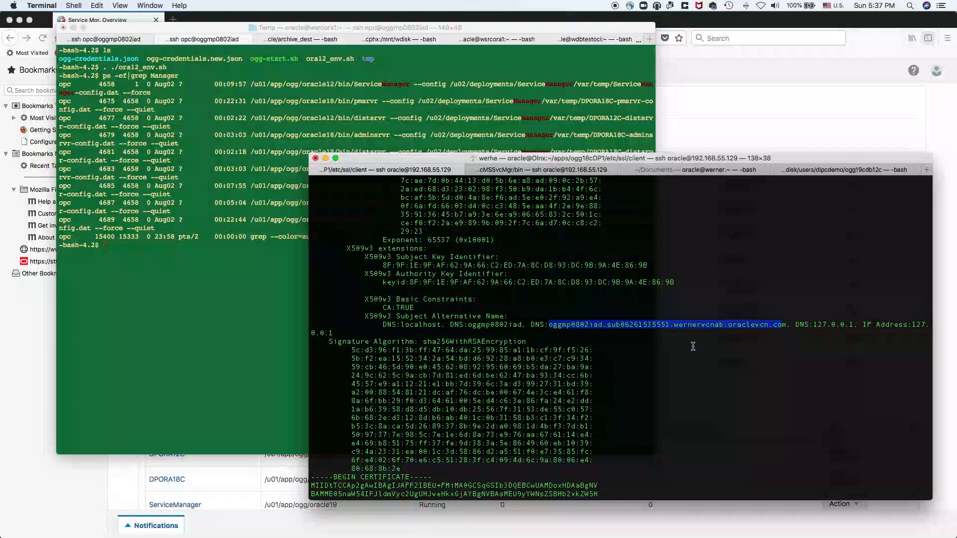
{"action": "left_click_drag", "start_coordinate": [468, 325], "coordinate": [526, 326]}
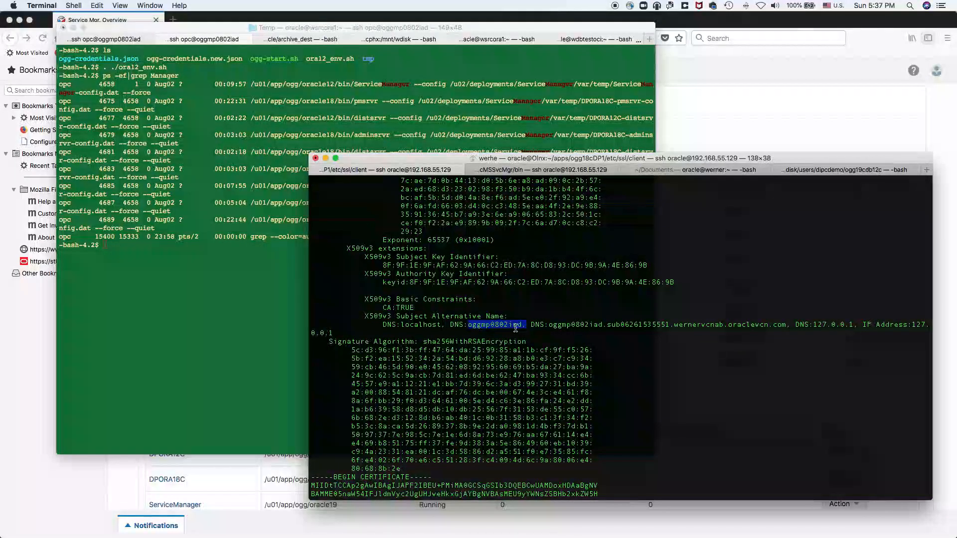
List the running extract processes with ps -ef|grep extract
{"action": "scroll", "coordinate": [515, 328], "scroll_direction": "down", "scroll_amount": 7}
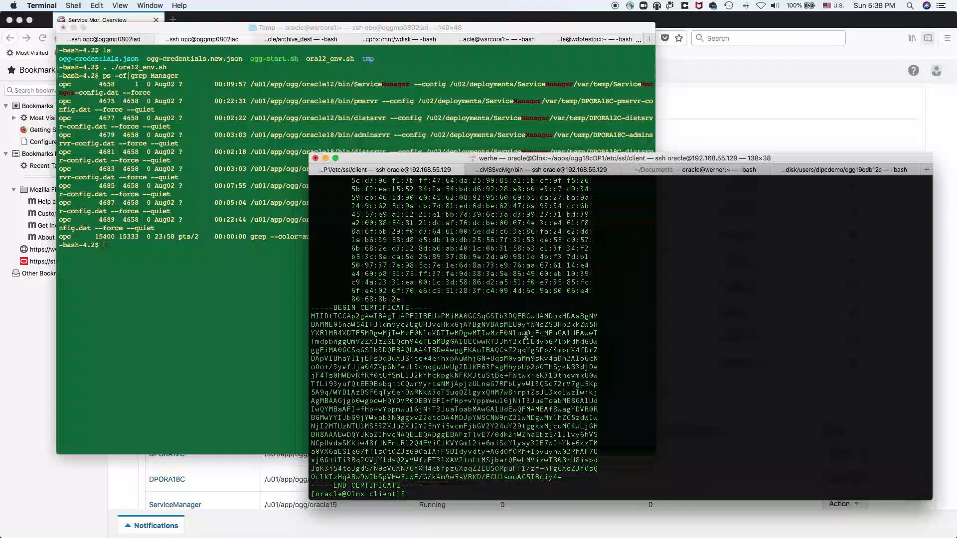
{"action": "type", "text": "ps -ef|grep extract"}
{"action": "key", "text": "Return"}
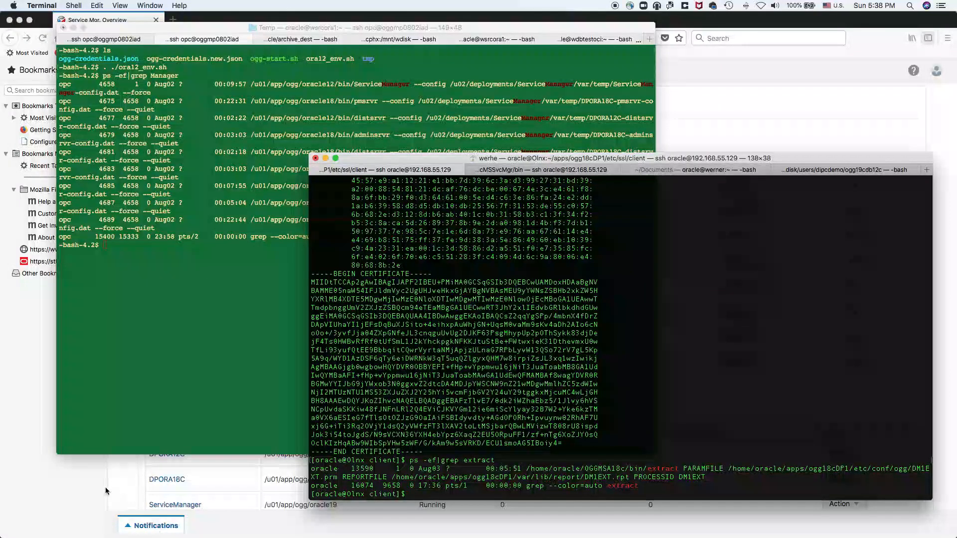
Switch to Chrome and stop the OGG18cDP1 deployment in the GoldenGate 18.1.0.0.0 Service Manager
{"action": "key", "text": "super+Tab"}
{"action": "key", "text": "super+Tab"}
{"action": "key", "text": "super+Tab"}
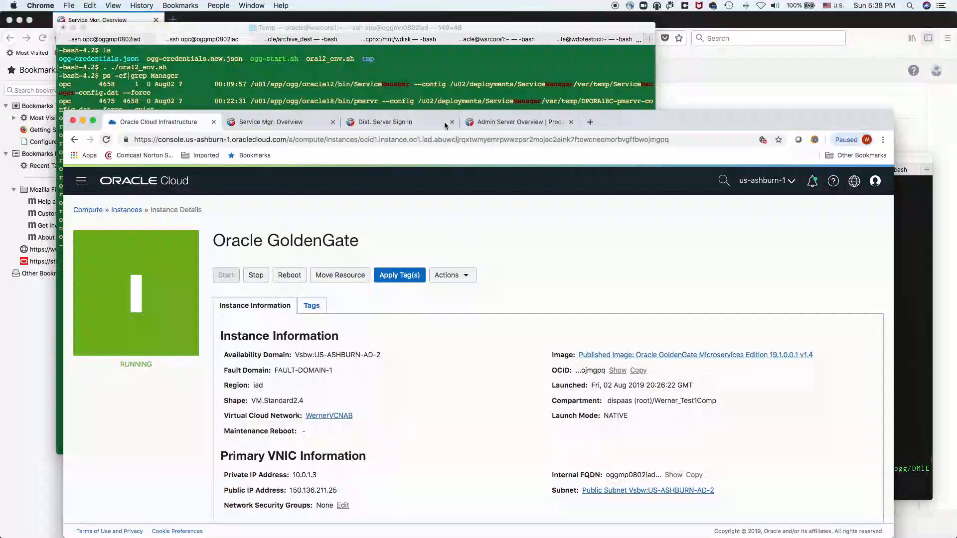
{"action": "left_click", "coordinate": [265, 123]}
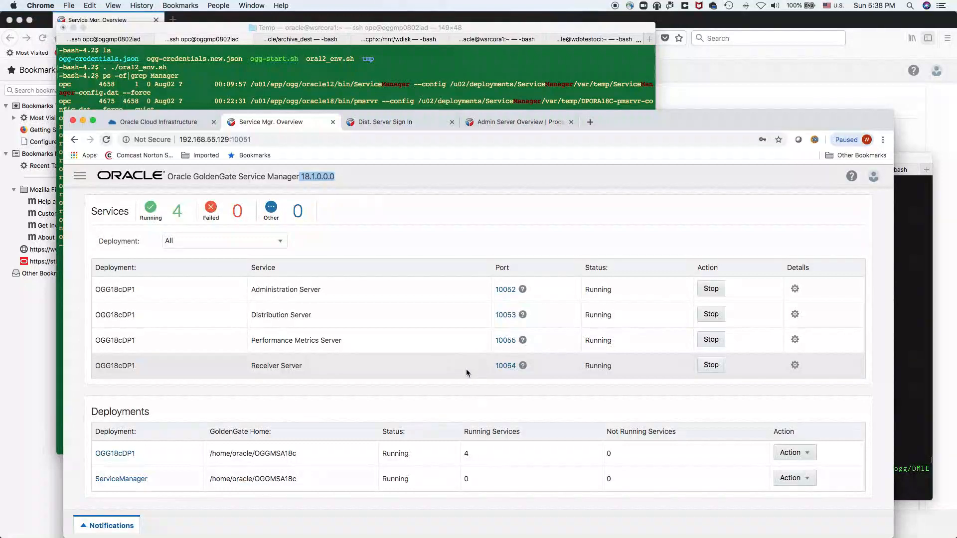
{"action": "scroll", "coordinate": [321, 237], "scroll_direction": "down", "scroll_amount": 1}
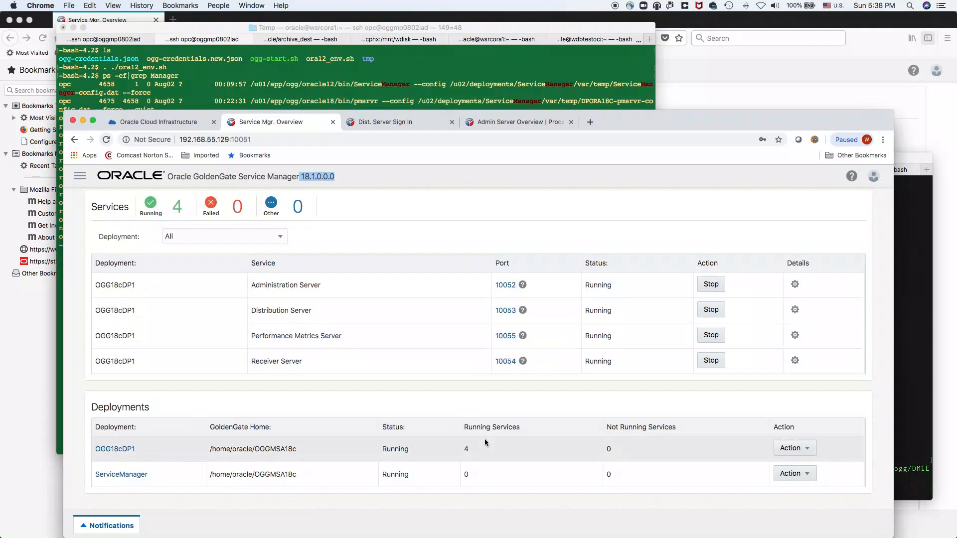
{"action": "left_click", "coordinate": [788, 448]}
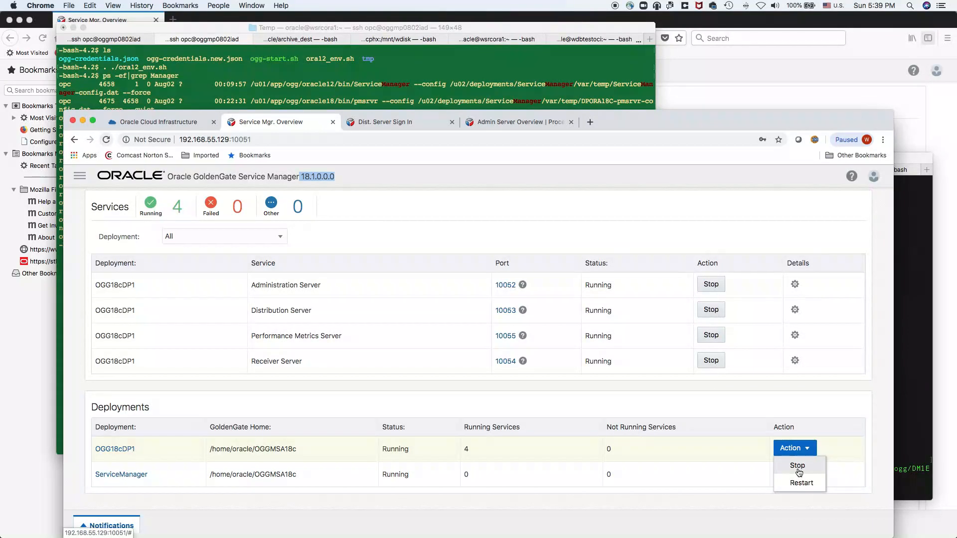
{"action": "left_click", "coordinate": [797, 468]}
{"action": "left_click", "coordinate": [534, 372]}
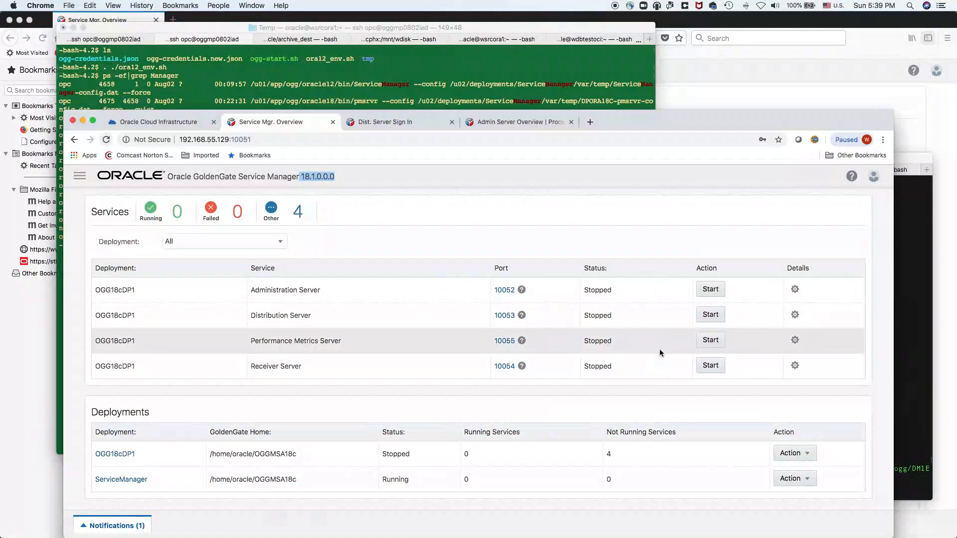
Return to the Terminal and check for running GoldenGate server processes with ps -ef|grep srvr
{"action": "left_click", "coordinate": [906, 413]}
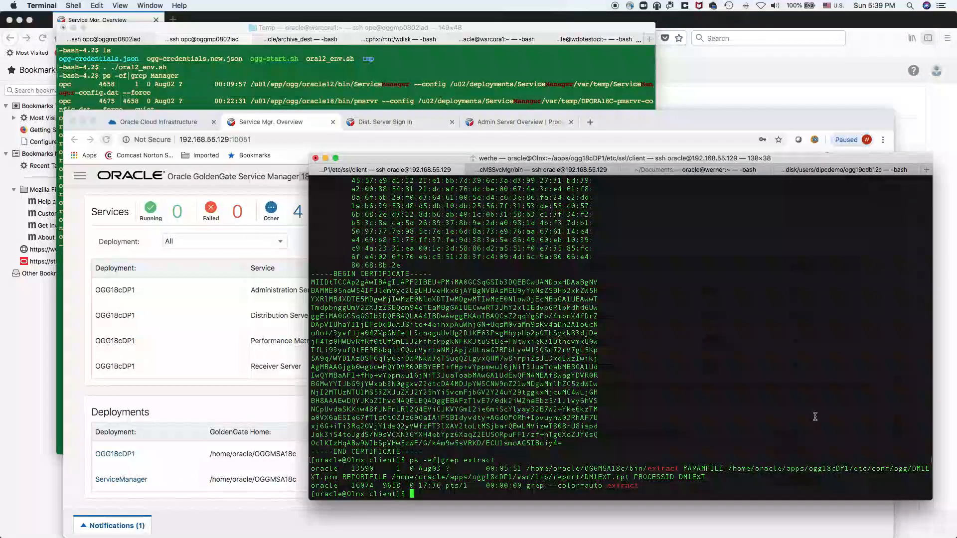
{"action": "type", "text": "ps -ef"}
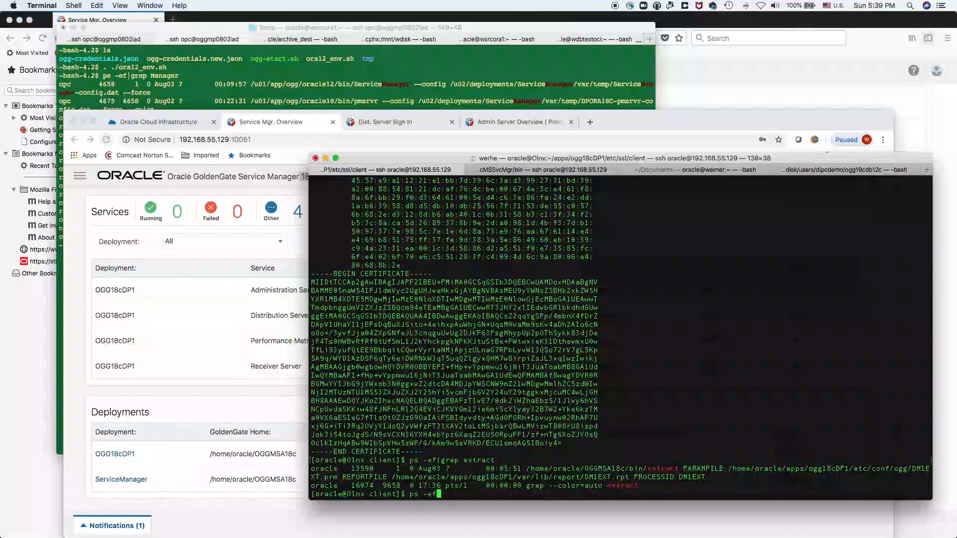
{"action": "type", "text": "|grep srvr"}
{"action": "key", "text": "Return"}
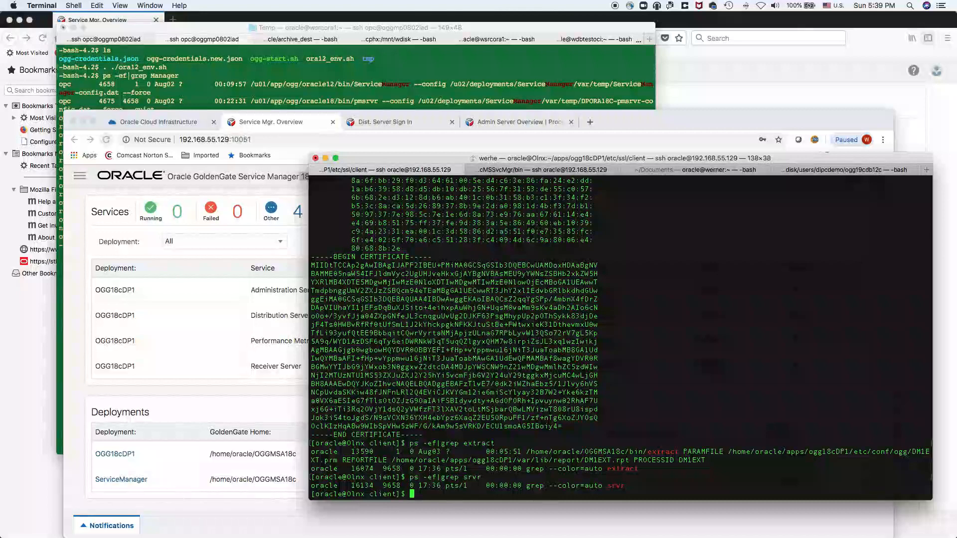
List the manager processes with ps -ef|grep Manager and highlight the ServiceManager entry
{"action": "type", "text": "ps -ef|grep Manager"}
{"action": "key", "text": "Return"}
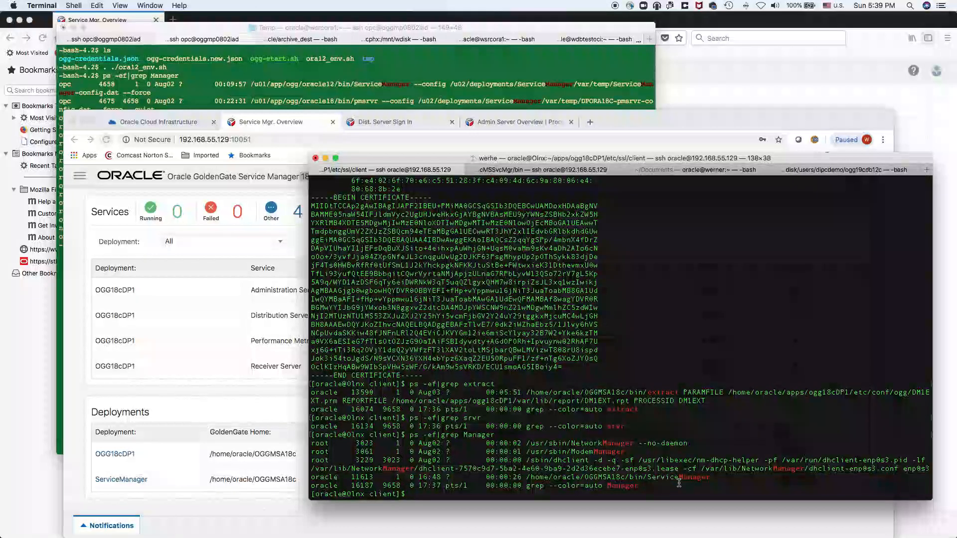
{"action": "left_click_drag", "start_coordinate": [649, 479], "coordinate": [710, 478]}
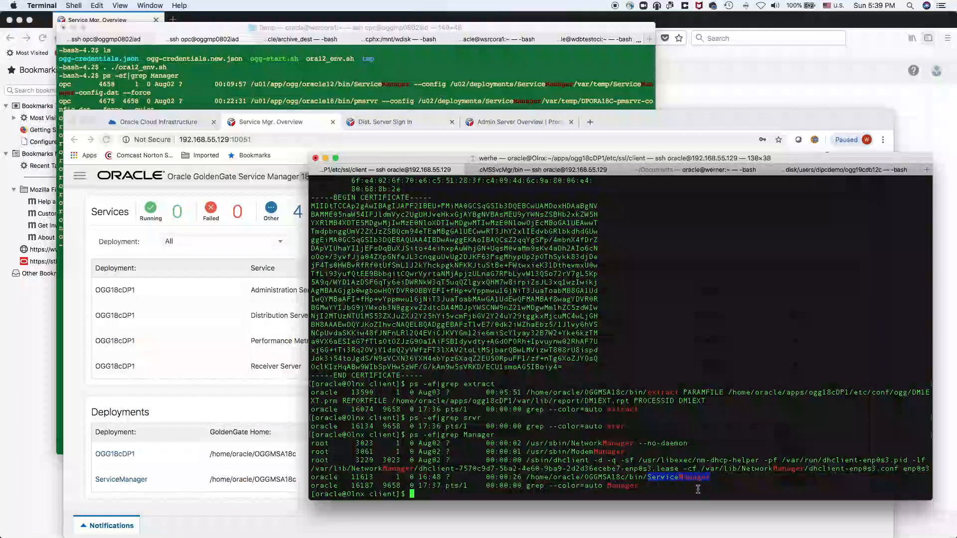
{"action": "left_click", "coordinate": [693, 491]}
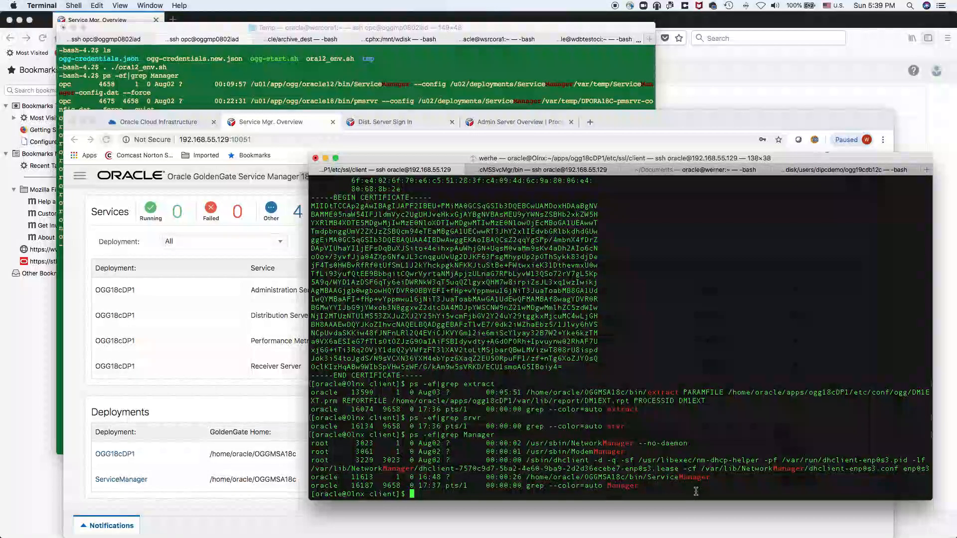
Go to the apps directory under the oracle home directory and list its contents
{"action": "type", "text": "cd"}
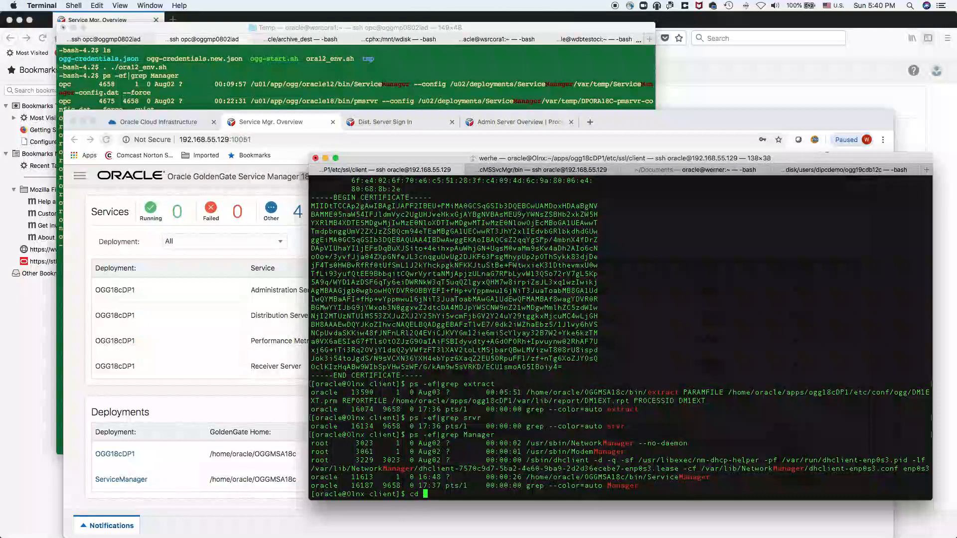
{"action": "key", "text": "Return"}
{"action": "type", "text": "cd ap"}
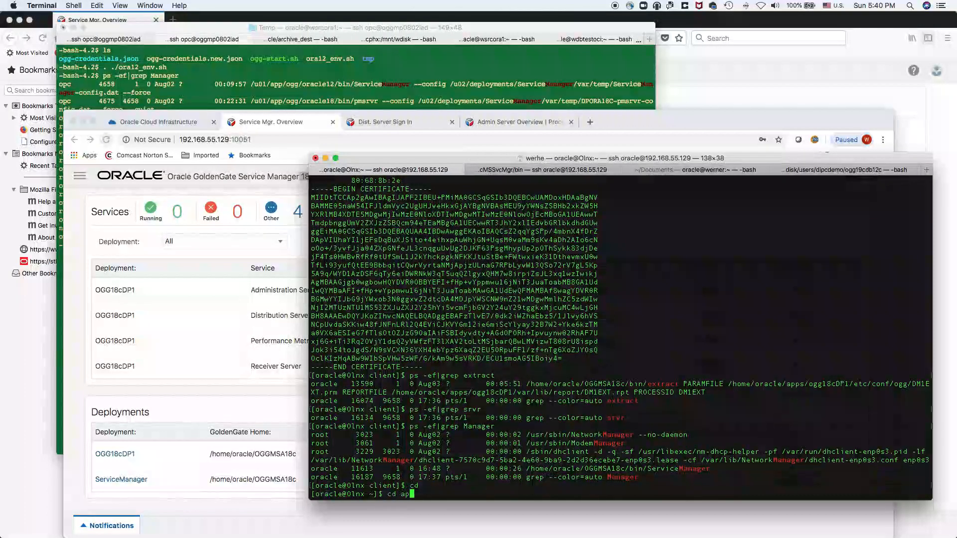
{"action": "type", "text": "ps"}
{"action": "key", "text": "Return"}
{"action": "type", "text": "ls"}
{"action": "key", "text": "Return"}
Go to ogg18cMSSvcMgr/bin, list its scripts, and stop the Service Manager with ./stopSM.sh
{"action": "type", "text": "cd ogg18cMSSvcMgr/"}
{"action": "key", "text": "Return"}
{"action": "type", "text": "cd bin ls"}
{"action": "key", "text": "Return"}
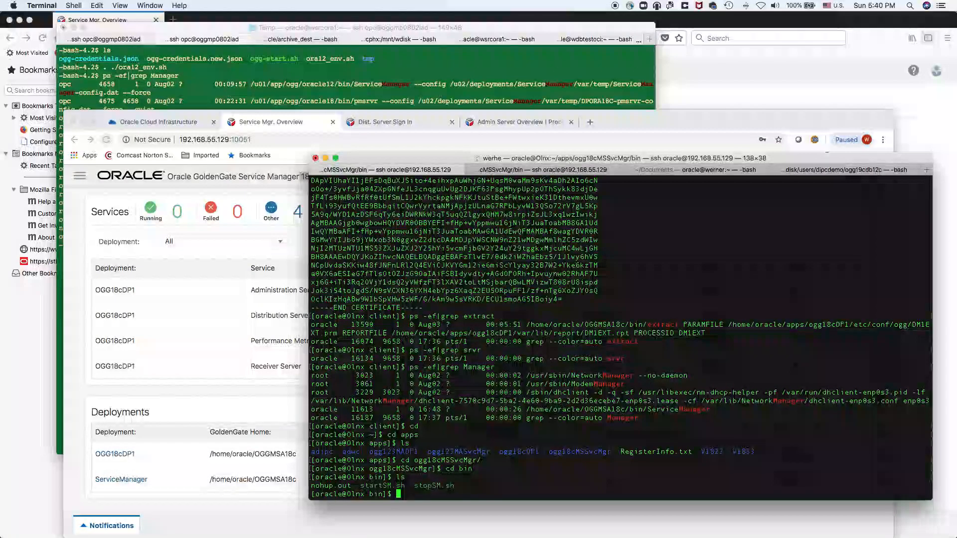
{"action": "type", "text": "./stopSM.sh"}
{"action": "key", "text": "Return"}
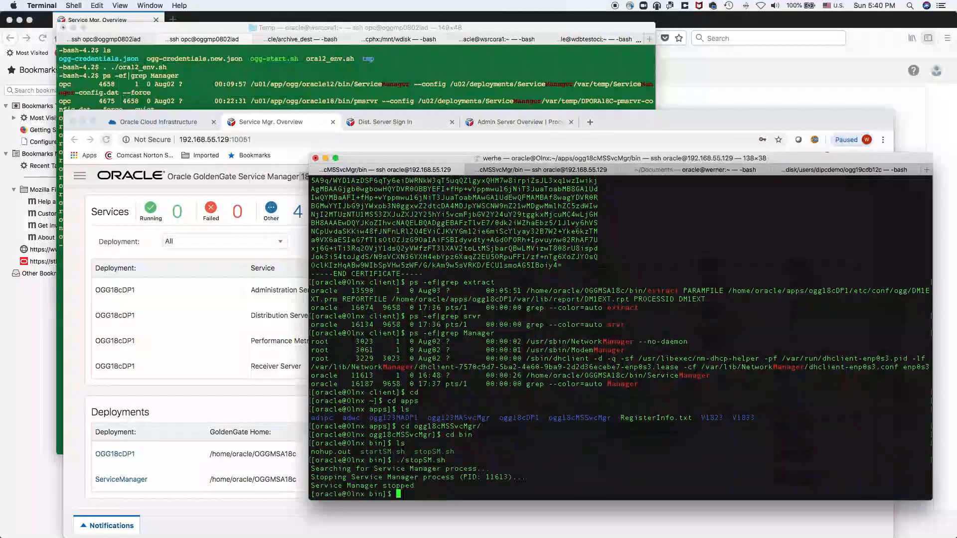
Start the Service Manager with ./startSM.sh, and reload its overview page in Chrome
{"action": "type", "text": "./startSM.sh"}
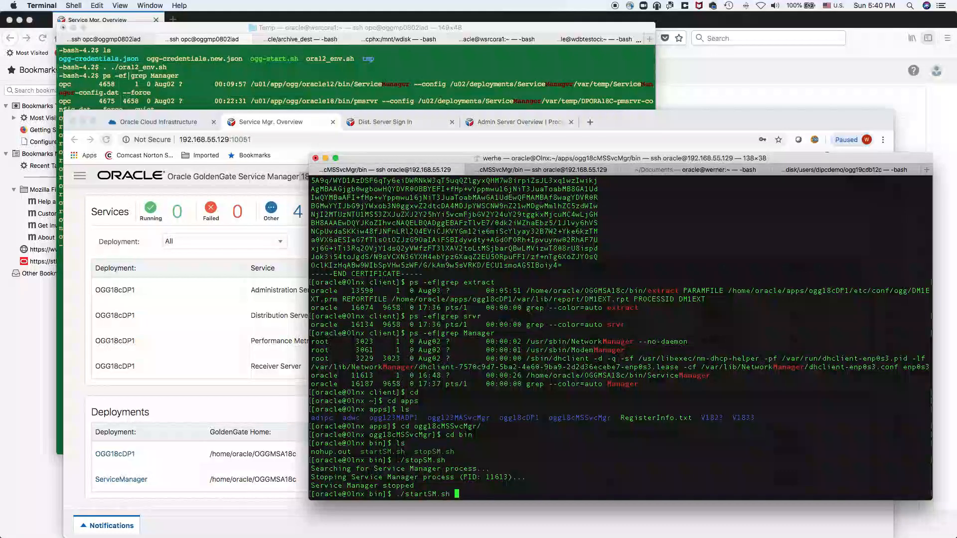
{"action": "key", "text": "Return"}
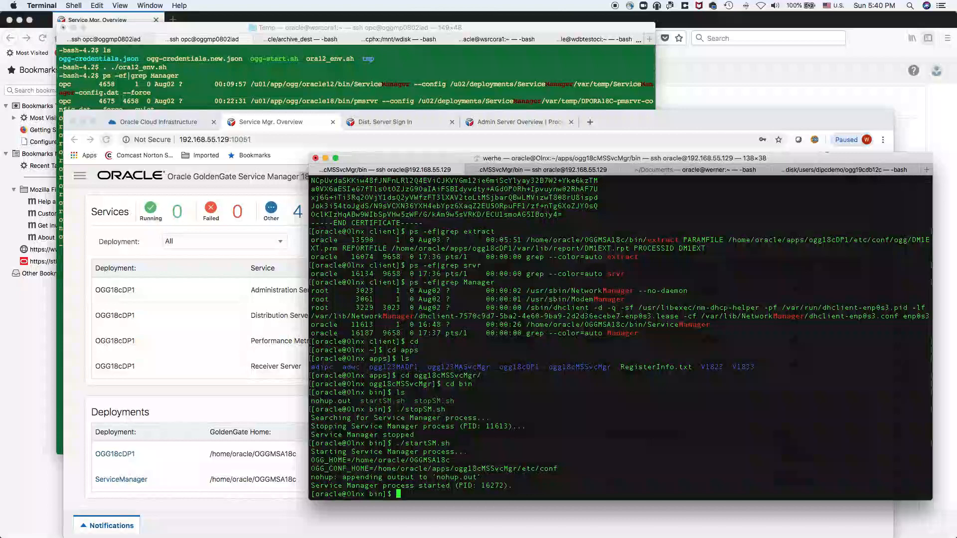
{"action": "left_click", "coordinate": [244, 405]}
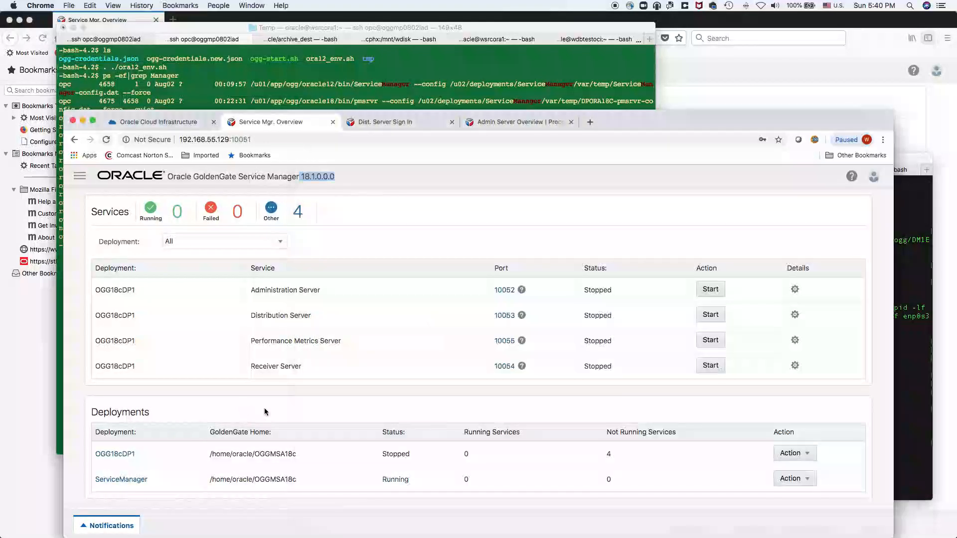
{"action": "left_click", "coordinate": [106, 139]}
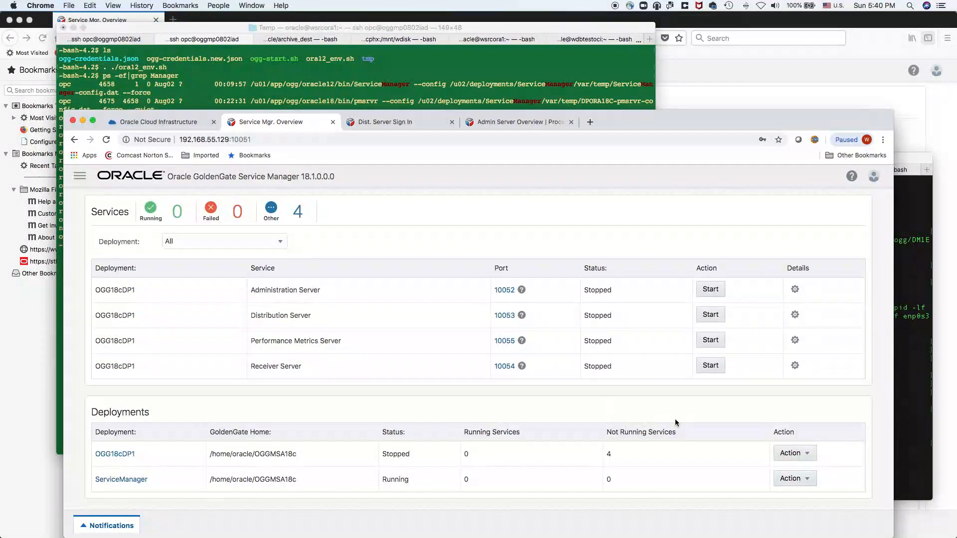
Start the OGG18cDP1 deployment from the Service Manager overview and confirm the action
{"action": "left_click", "coordinate": [795, 454]}
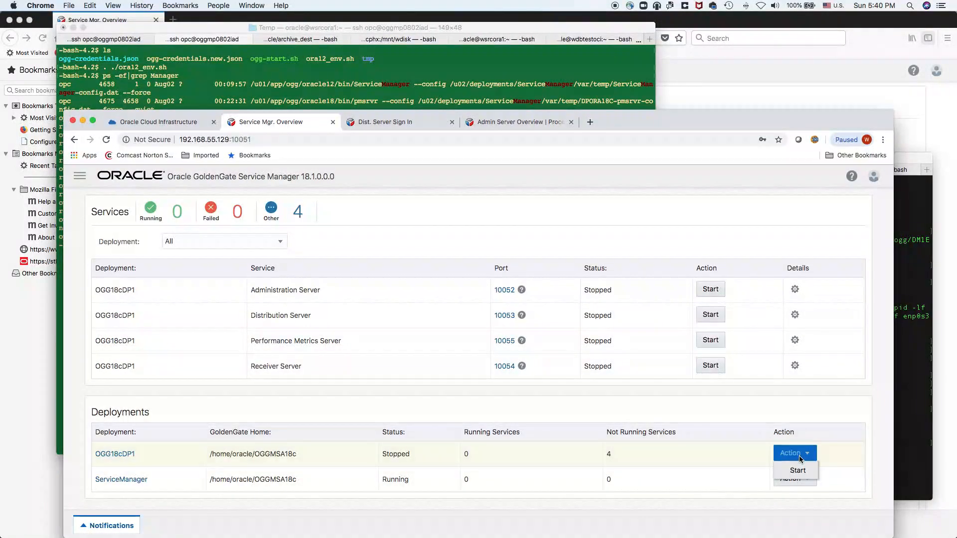
{"action": "left_click", "coordinate": [794, 471]}
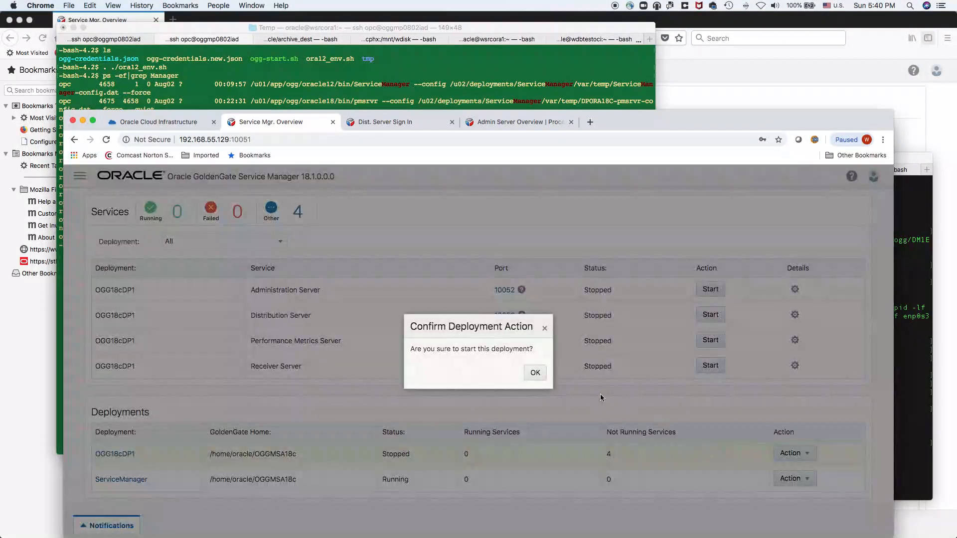
{"action": "left_click", "coordinate": [524, 369]}
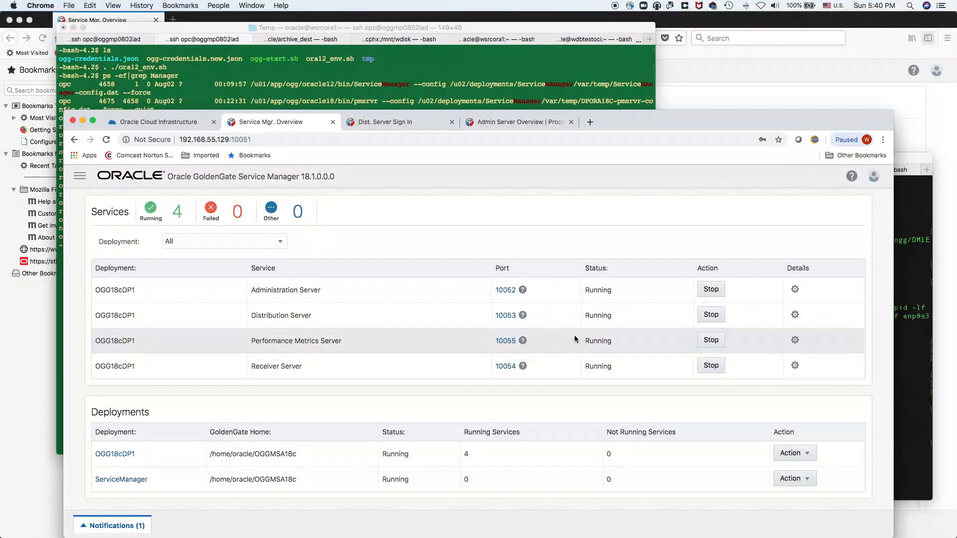
Return to the Terminal, list the extract processes with ps -ef|grep extract, and highlight the DM1EXT extract's process ID
{"action": "key", "text": "super+Tab"}
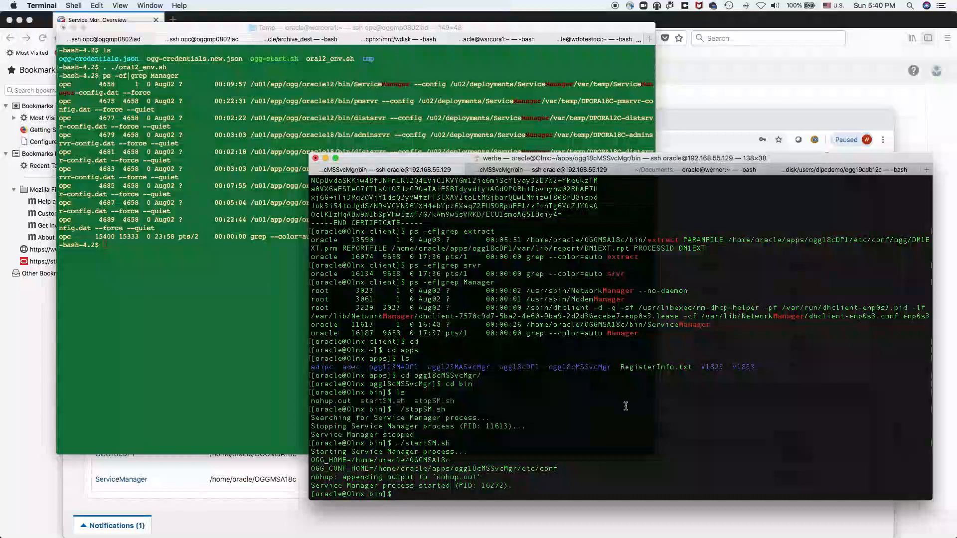
{"action": "type", "text": "ps -ef"}
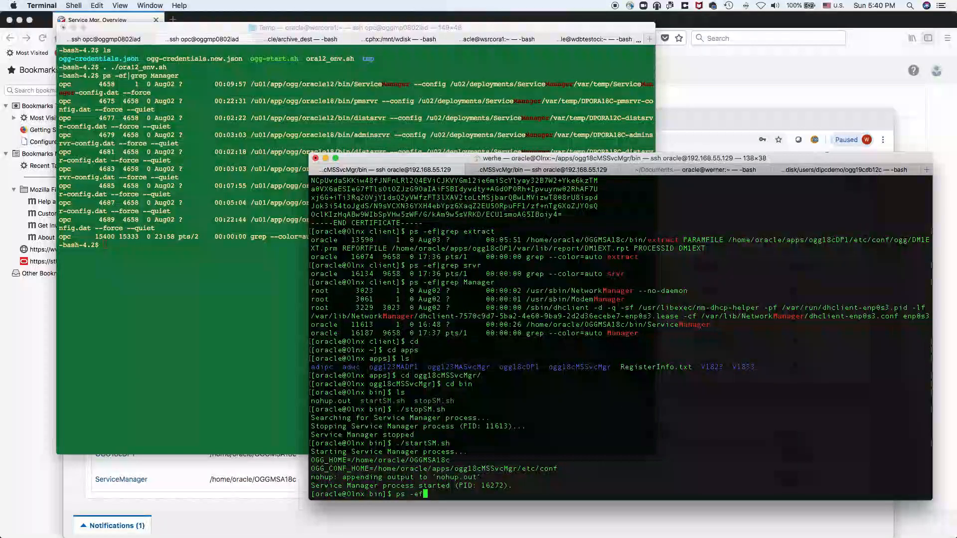
{"action": "type", "text": "|gre"}
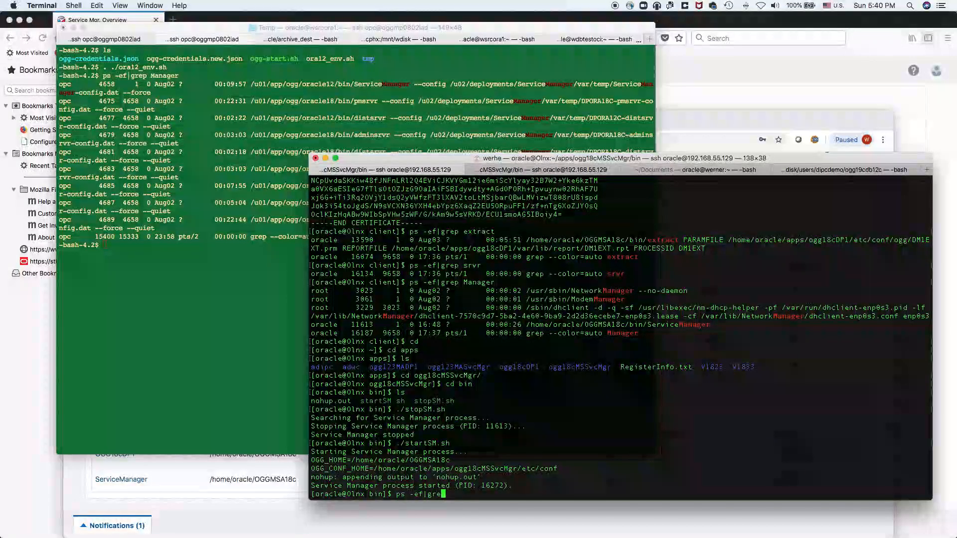
{"action": "type", "text": "p extract"}
{"action": "key", "text": "Return"}
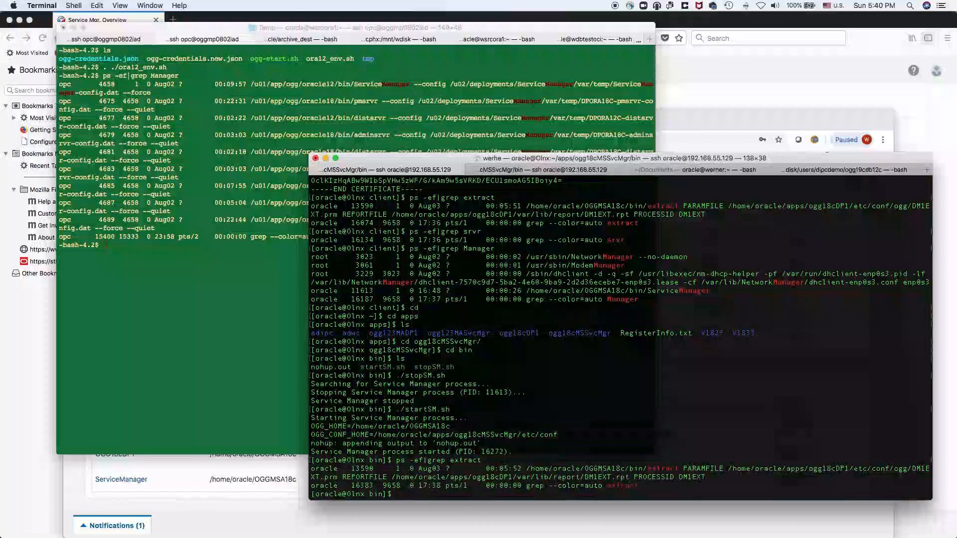
{"action": "double_click", "coordinate": [369, 469]}
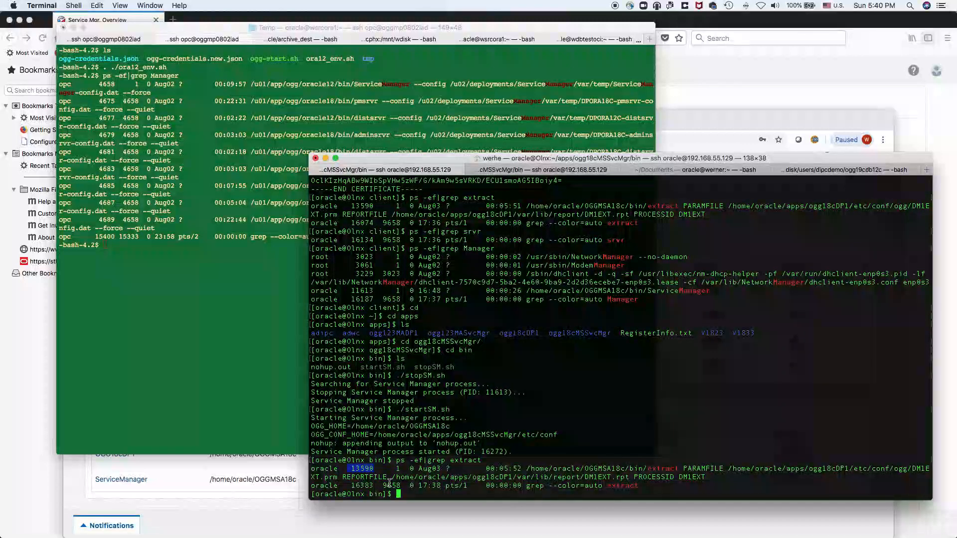
List the GoldenGate server processes with ps -ef|grep srvr and compare their process IDs with the earlier listing
{"action": "type", "text": "ps -e"}
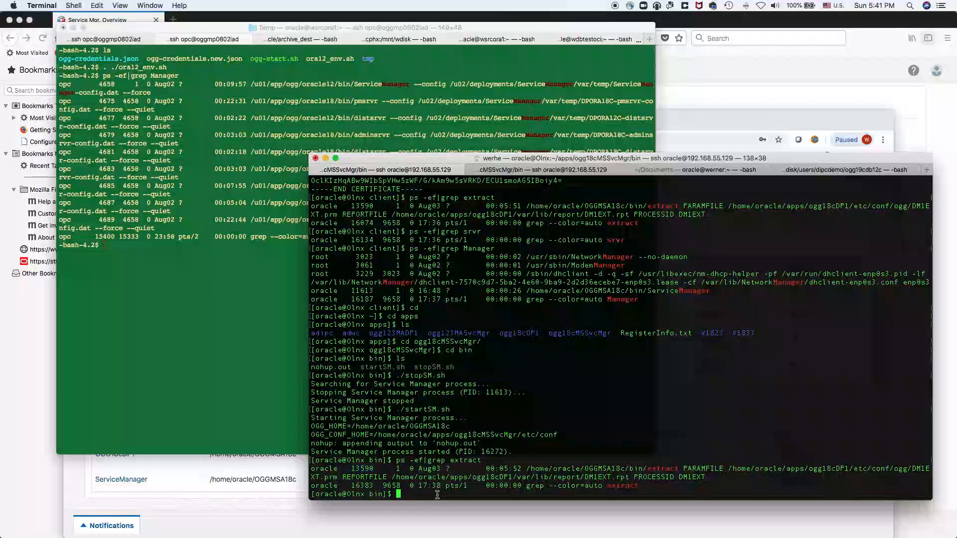
{"action": "type", "text": "f"}
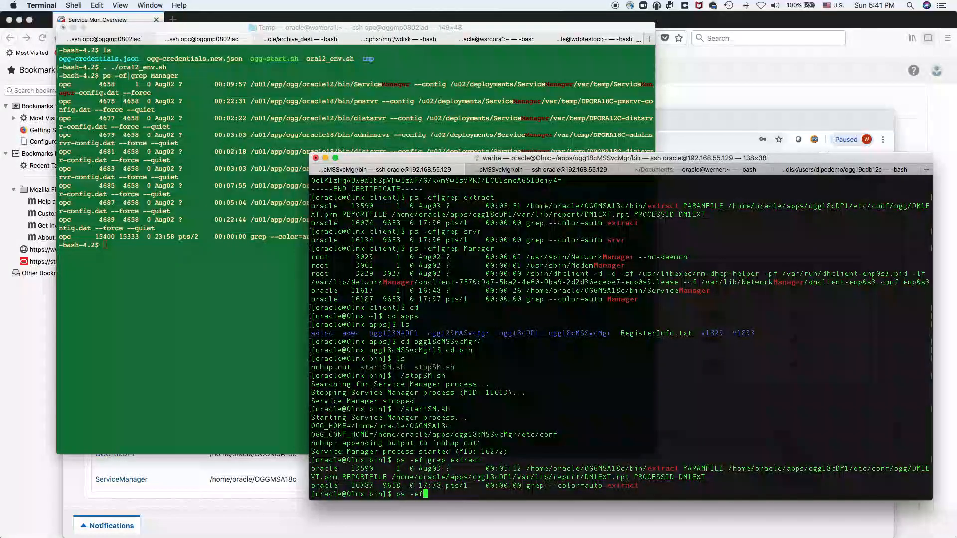
{"action": "type", "text": "|grep srvr"}
{"action": "key", "text": "Return"}
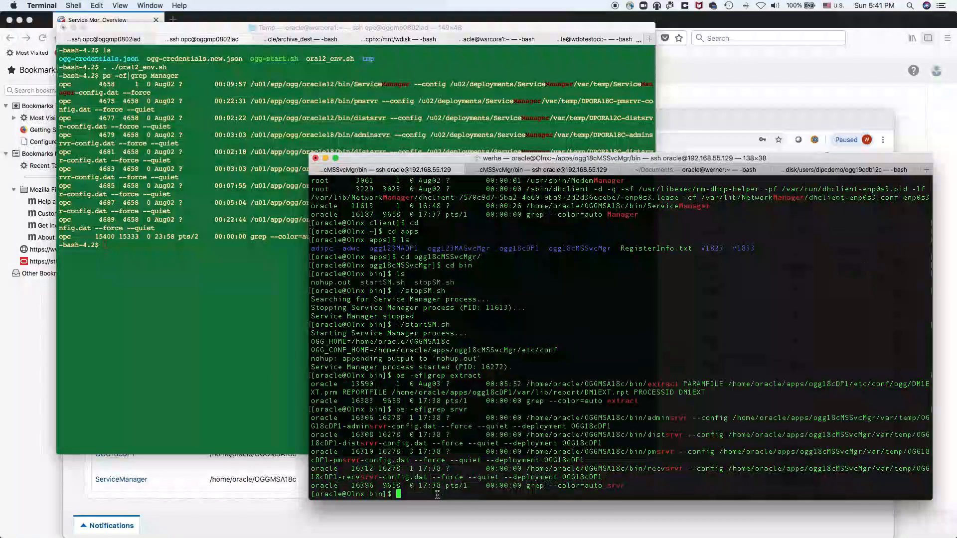
{"action": "scroll", "coordinate": [344, 439], "scroll_direction": "up", "scroll_amount": 1}
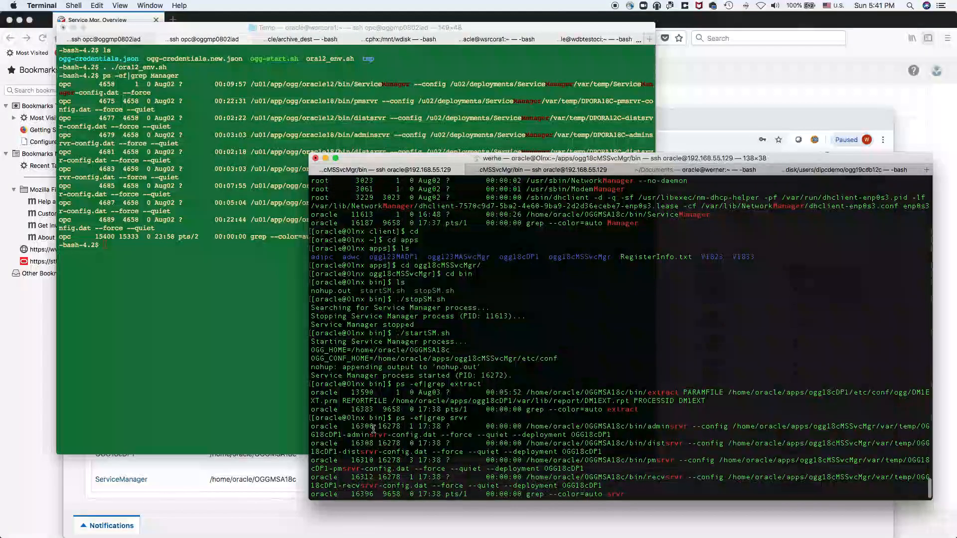
{"action": "scroll", "coordinate": [373, 428], "scroll_direction": "down", "scroll_amount": 1}
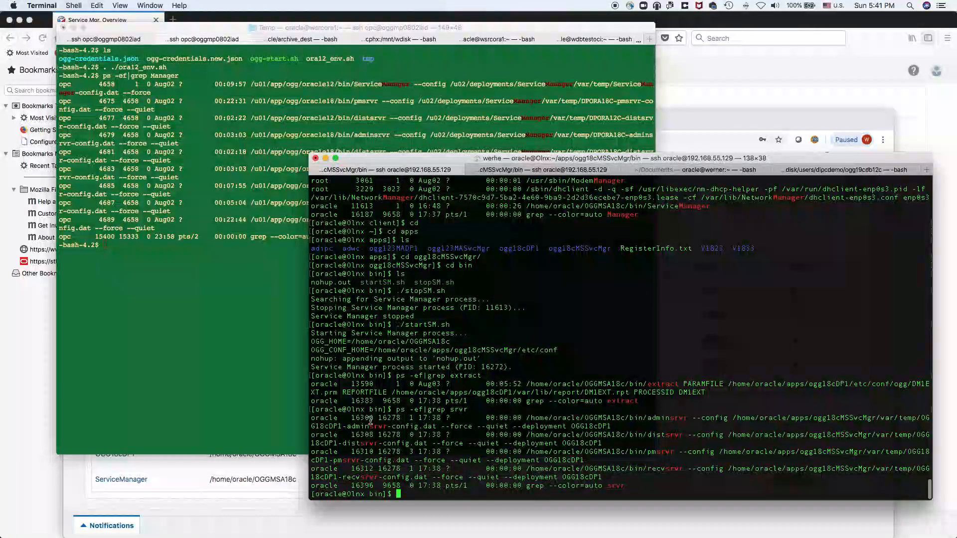
{"action": "scroll", "coordinate": [370, 421], "scroll_direction": "up", "scroll_amount": 10}
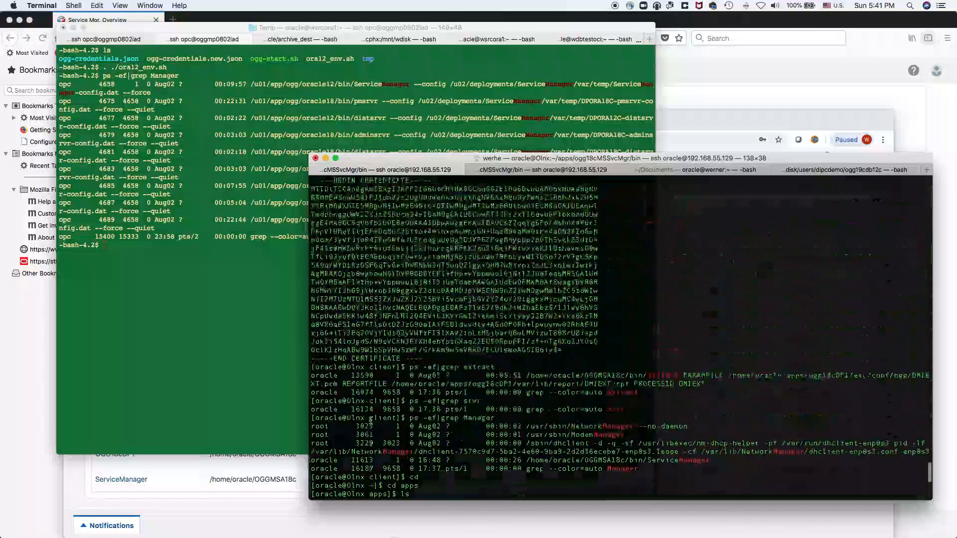
{"action": "scroll", "coordinate": [370, 421], "scroll_direction": "down", "scroll_amount": 15}
{"action": "scroll", "coordinate": [371, 421], "scroll_direction": "up", "scroll_amount": 5}
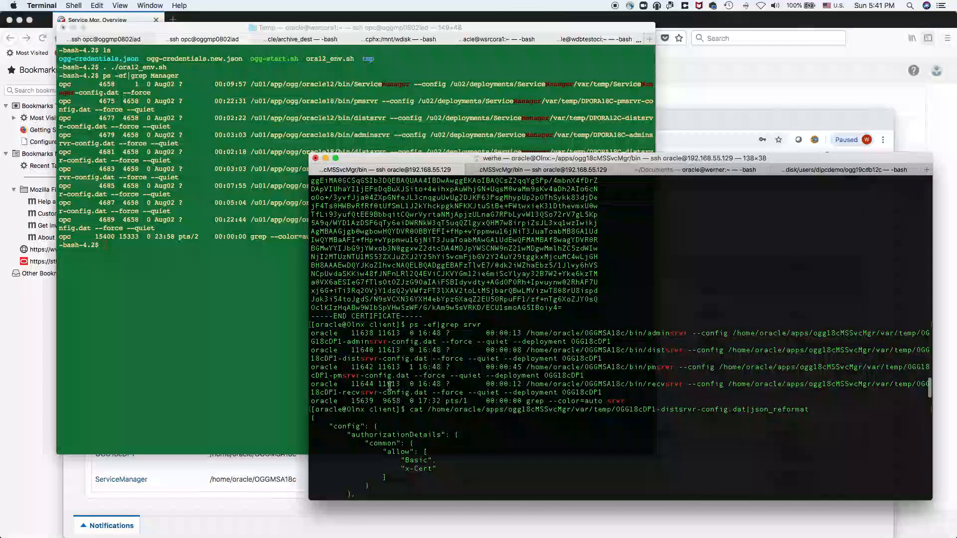
{"action": "scroll", "coordinate": [389, 386], "scroll_direction": "down", "scroll_amount": 20}
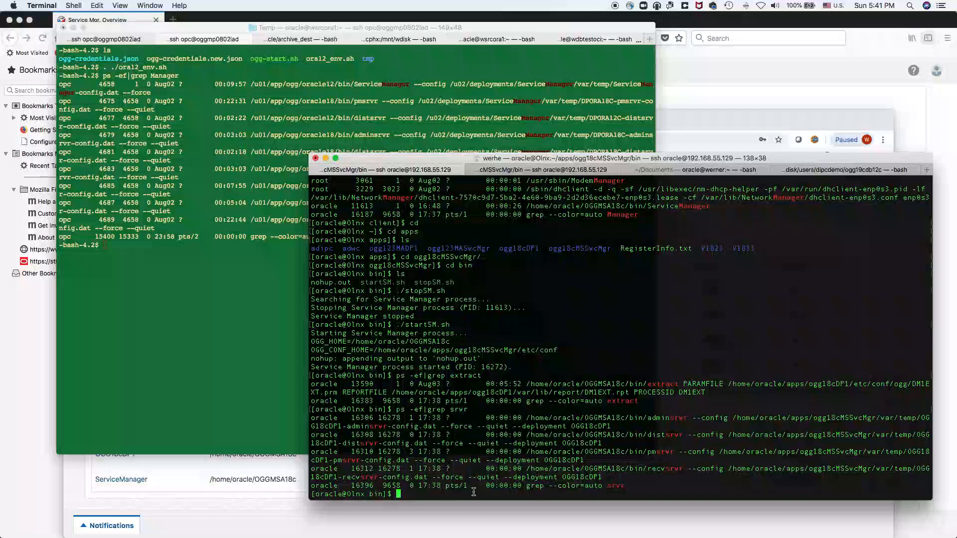
Switch to Firefox and open the user administration page of the DPORA12C Administration Server
{"action": "key", "text": "super+Tab"}
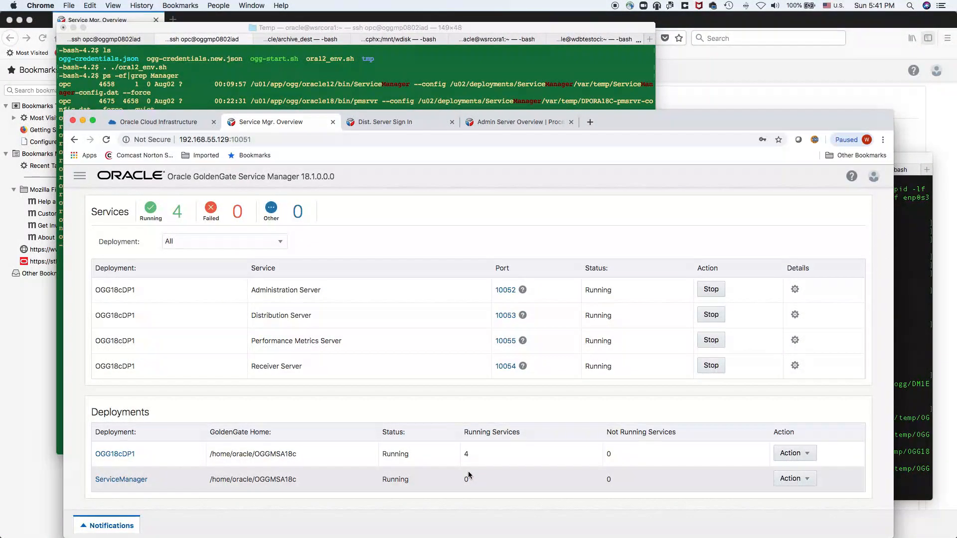
{"action": "key", "text": "super+Tab"}
{"action": "key", "text": "super+Tab"}
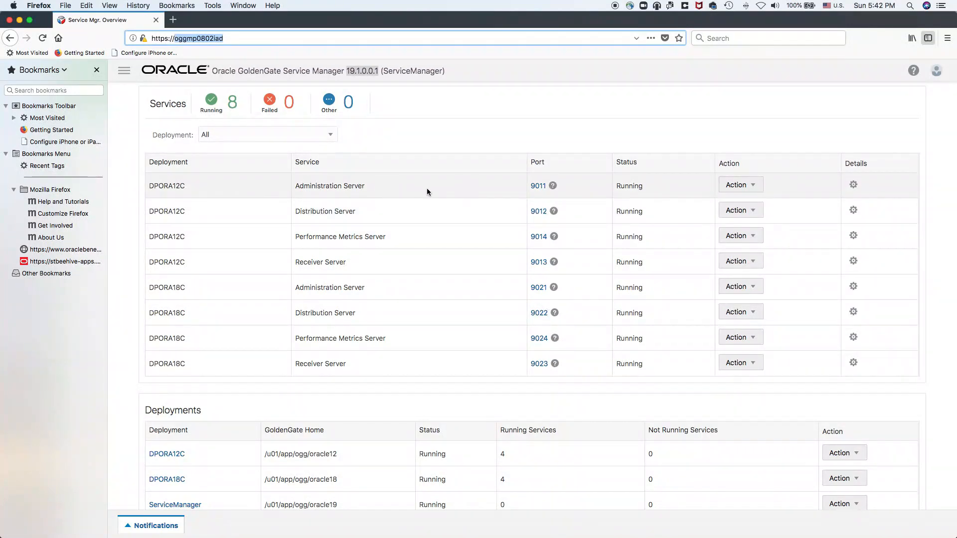
{"action": "left_click", "coordinate": [538, 186]}
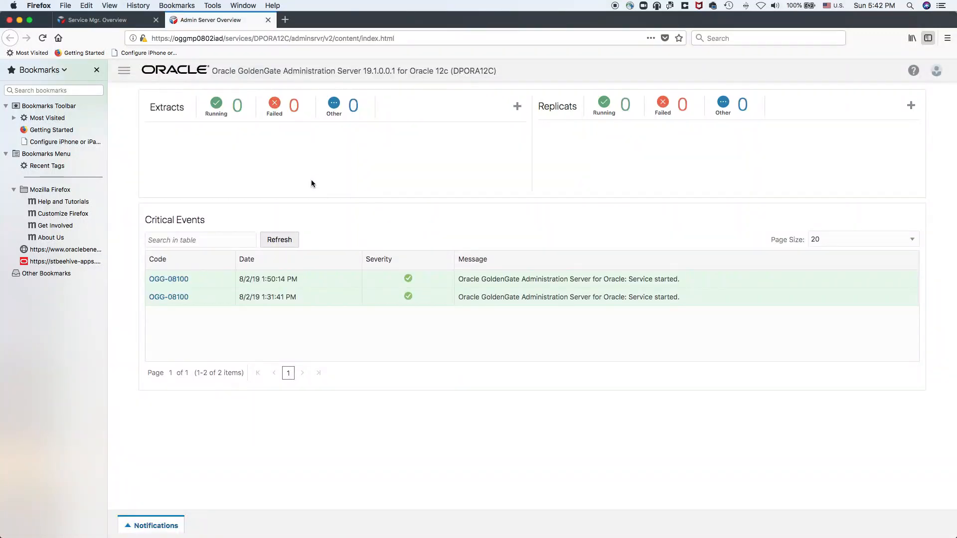
{"action": "left_click", "coordinate": [124, 70]}
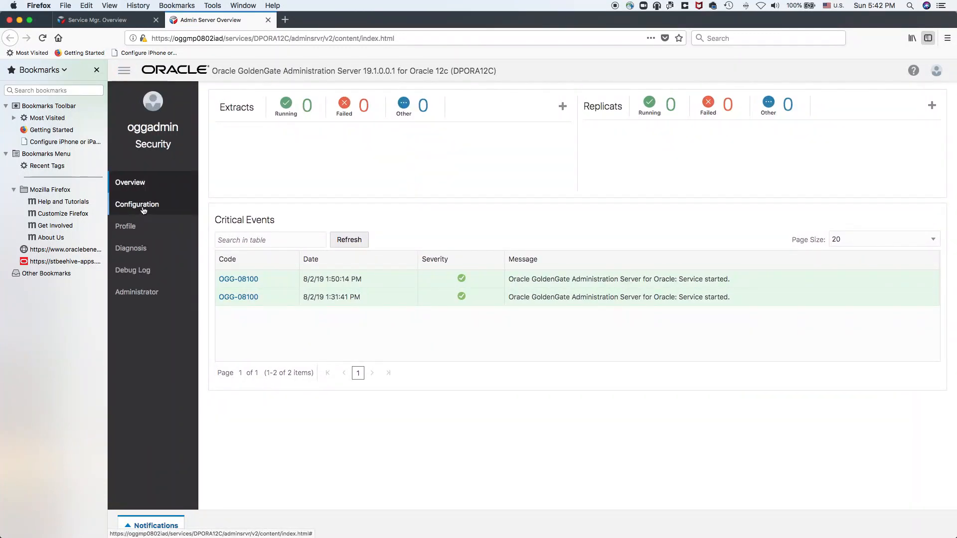
{"action": "left_click", "coordinate": [144, 296]}
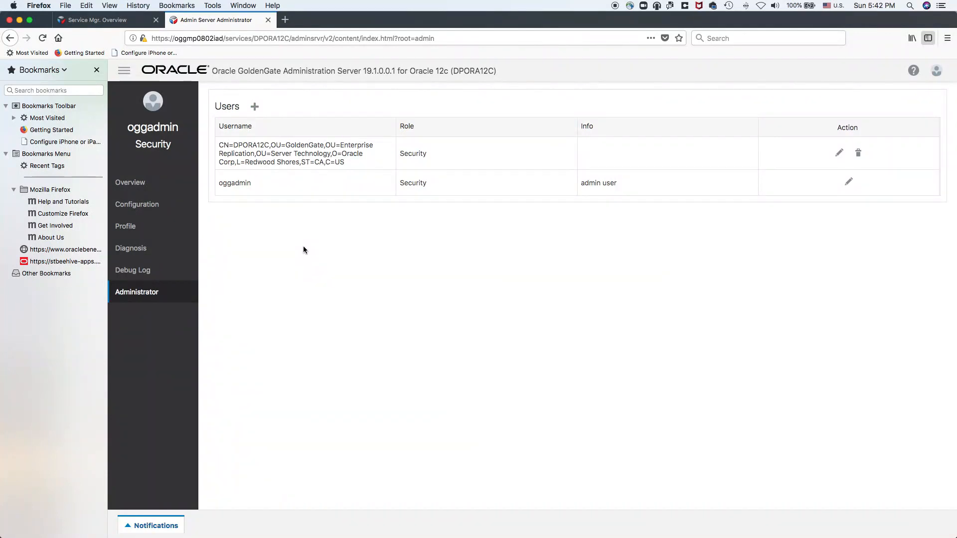
Begin a new user with username ogg_network, the Operator role and the info text "network user to connect"
{"action": "left_click", "coordinate": [255, 107]}
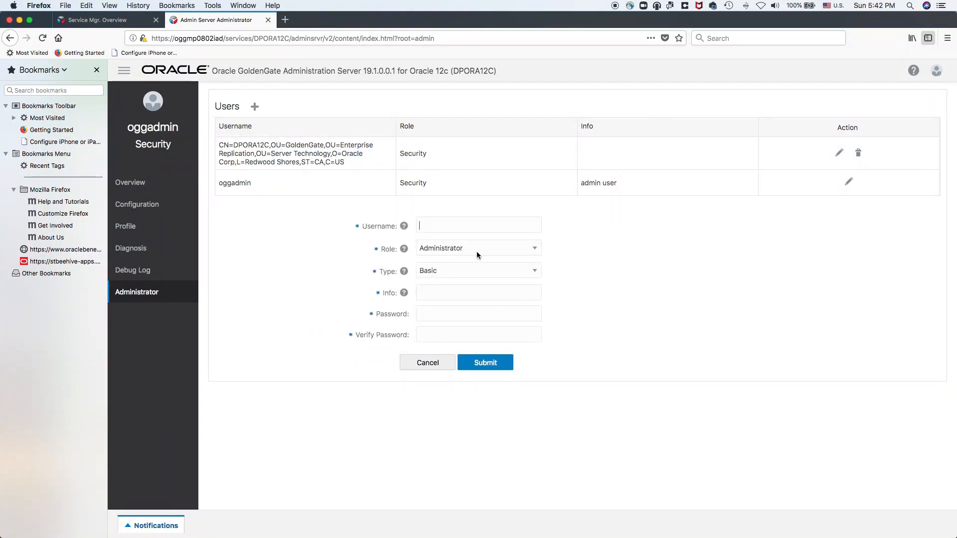
{"action": "type", "text": "ogg_network"}
{"action": "left_click", "coordinate": [451, 248]}
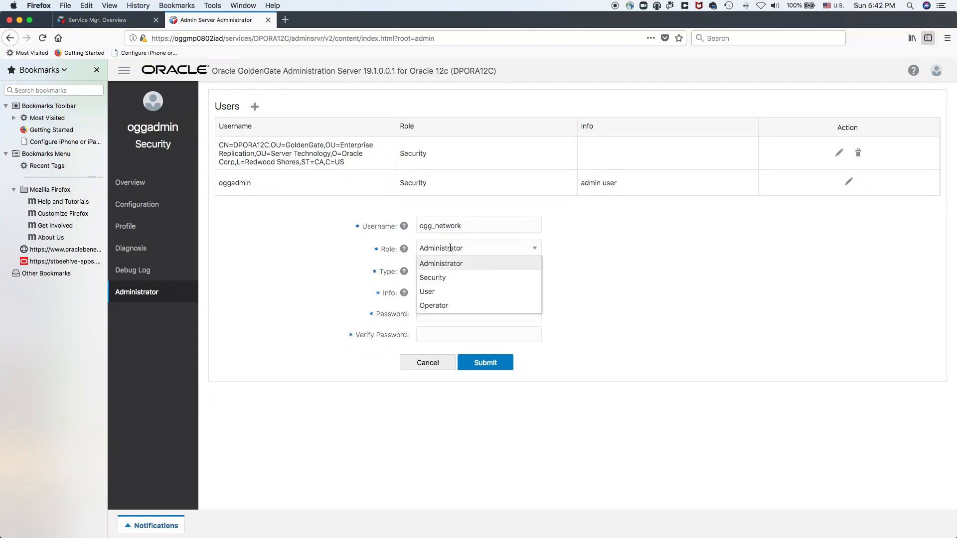
{"action": "left_click", "coordinate": [443, 307]}
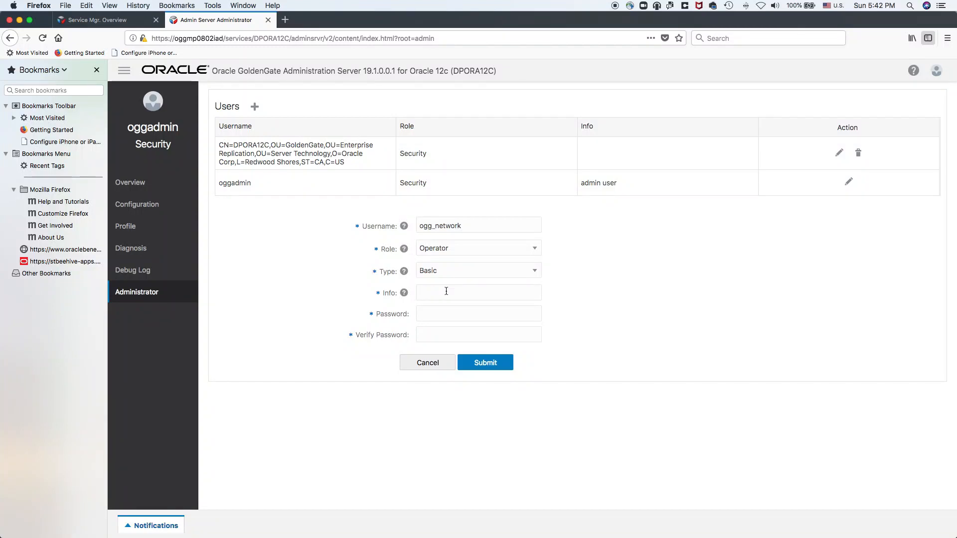
{"action": "type", "text": "network user"}
Enter and verify the account password for the ogg_network user, and submit the new user
{"action": "type", "text": "••"}
{"action": "left_click", "coordinate": [466, 340]}
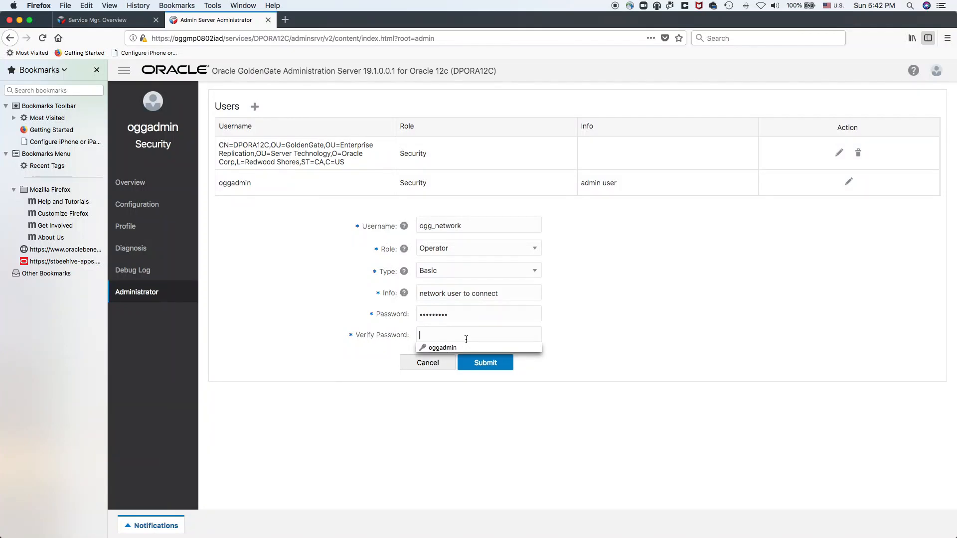
{"action": "type", "text": "••••••"}
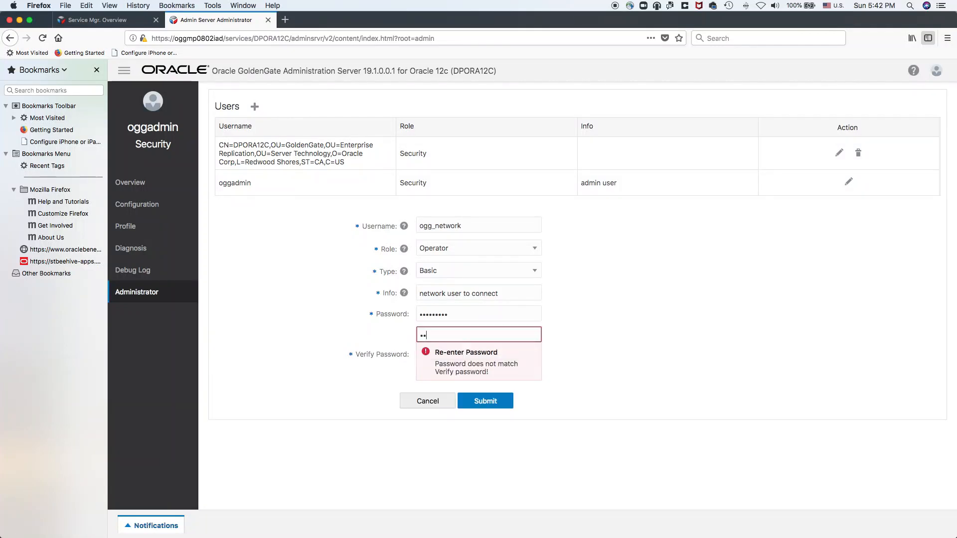
{"action": "type", "text": "•"}
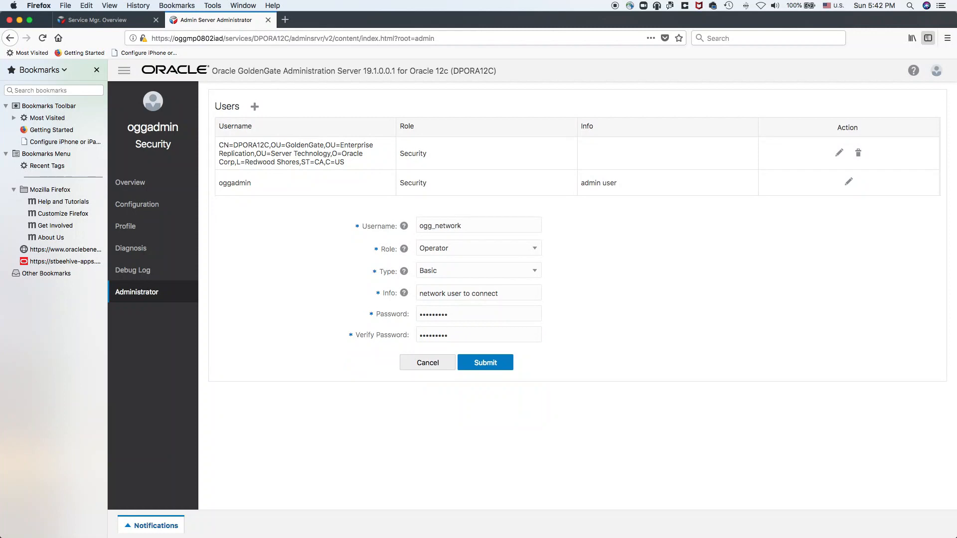
{"action": "left_click", "coordinate": [493, 362]}
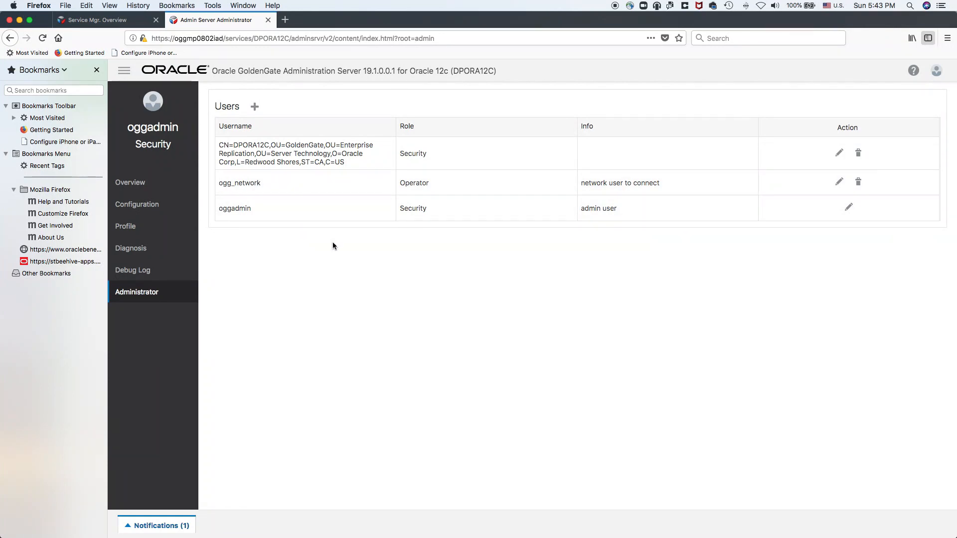
Switch to Chrome, open the OGG18cDP1 Administration Server from the Service Manager, and sign in with the saved credentials
{"action": "key", "text": "super+Tab"}
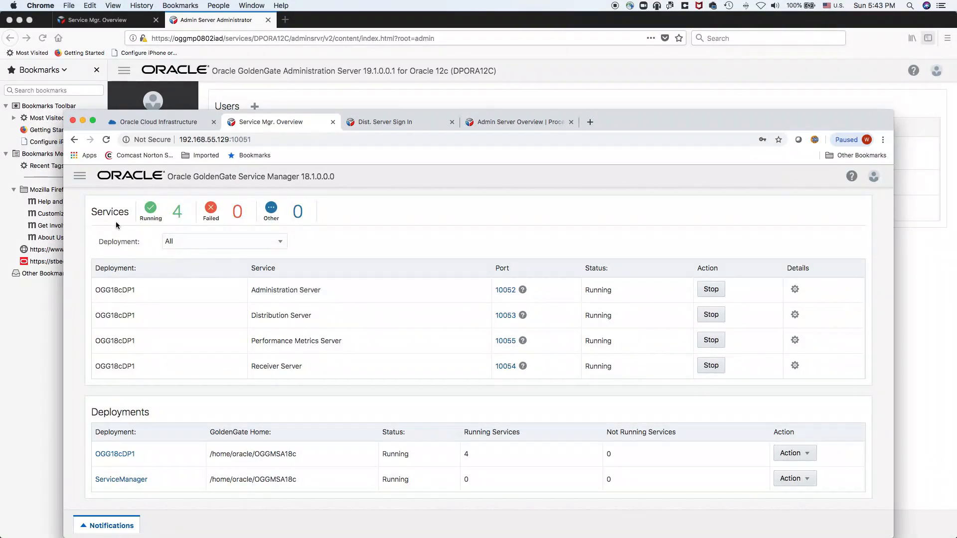
{"action": "left_click", "coordinate": [504, 289]}
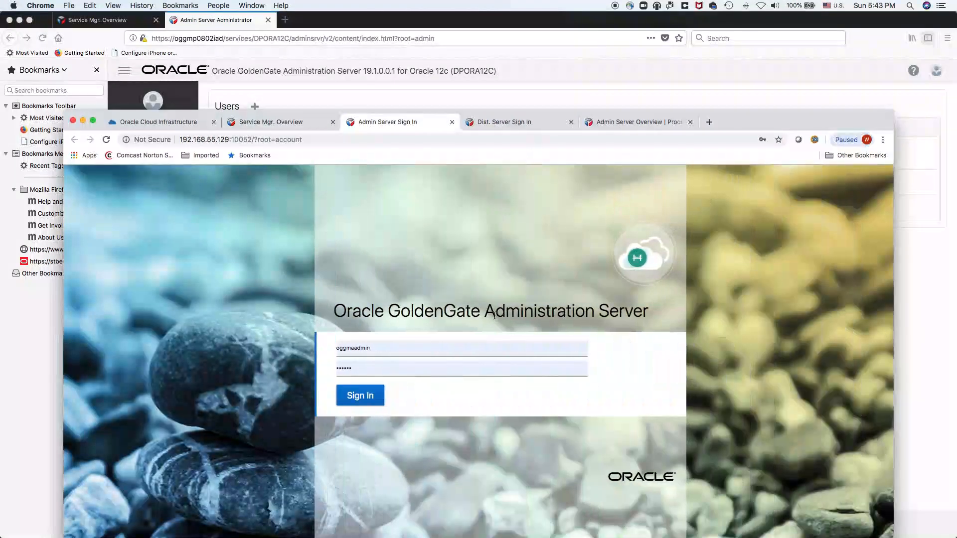
{"action": "left_click", "coordinate": [360, 396]}
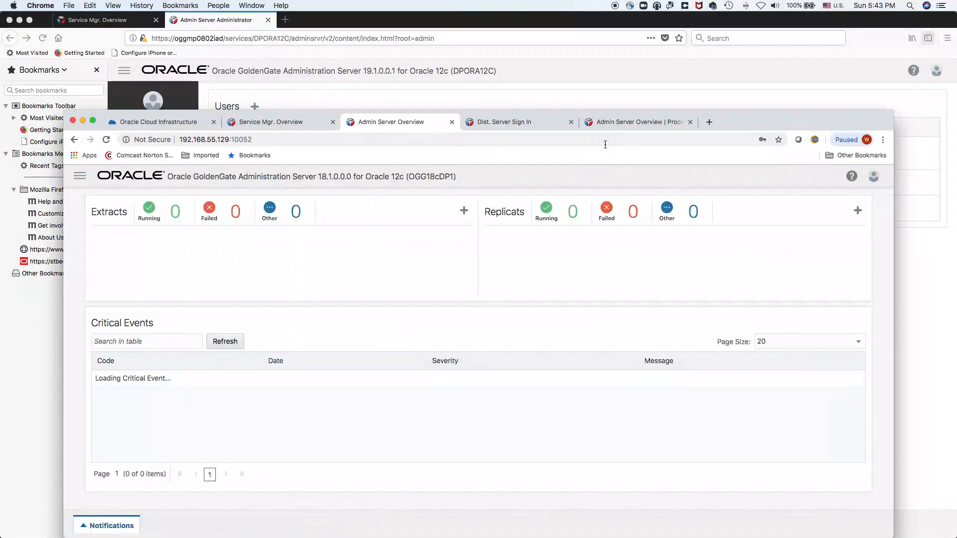
Close the old Distribution Server and extra Administration Server pages, and open the database credentials configuration of OGG18cDP1
{"action": "left_click", "coordinate": [571, 122]}
{"action": "left_click", "coordinate": [571, 121]}
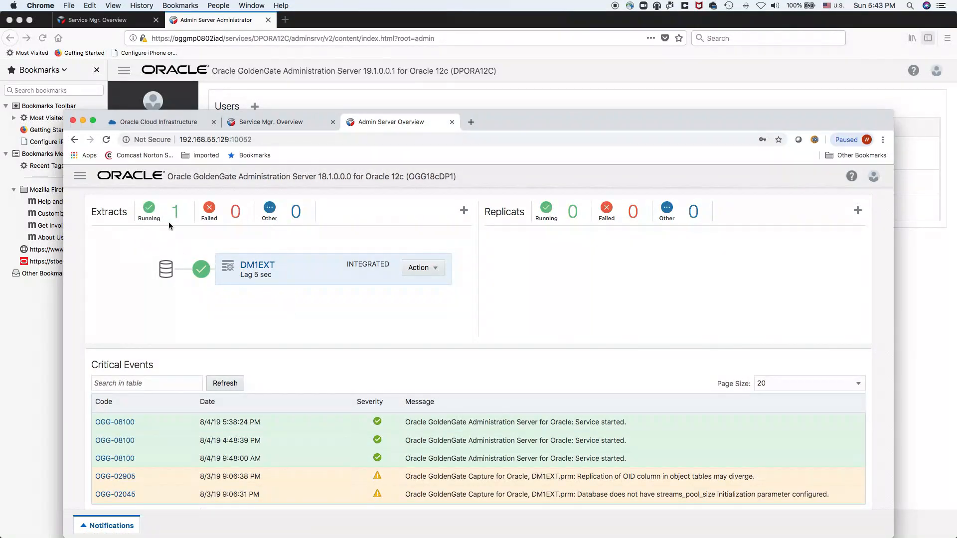
{"action": "left_click", "coordinate": [78, 182]}
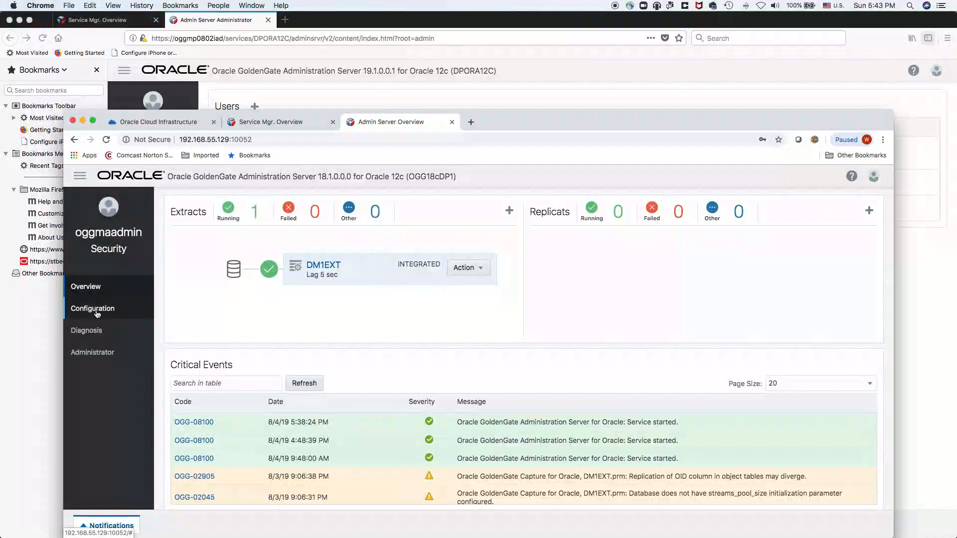
{"action": "left_click", "coordinate": [97, 311]}
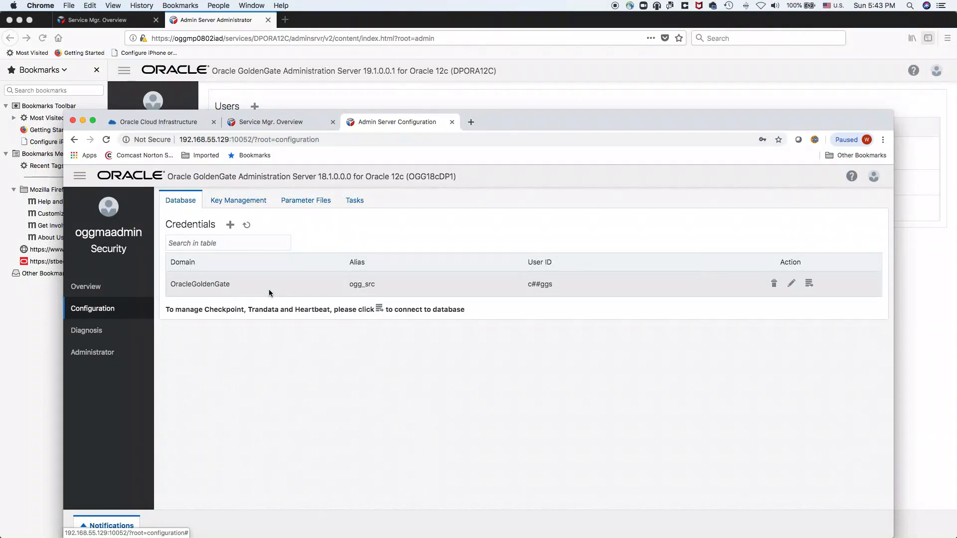
Begin a new credential with domain NetworkConn, alias ogg_conn and user ID ogg_network
{"action": "left_click", "coordinate": [230, 226]}
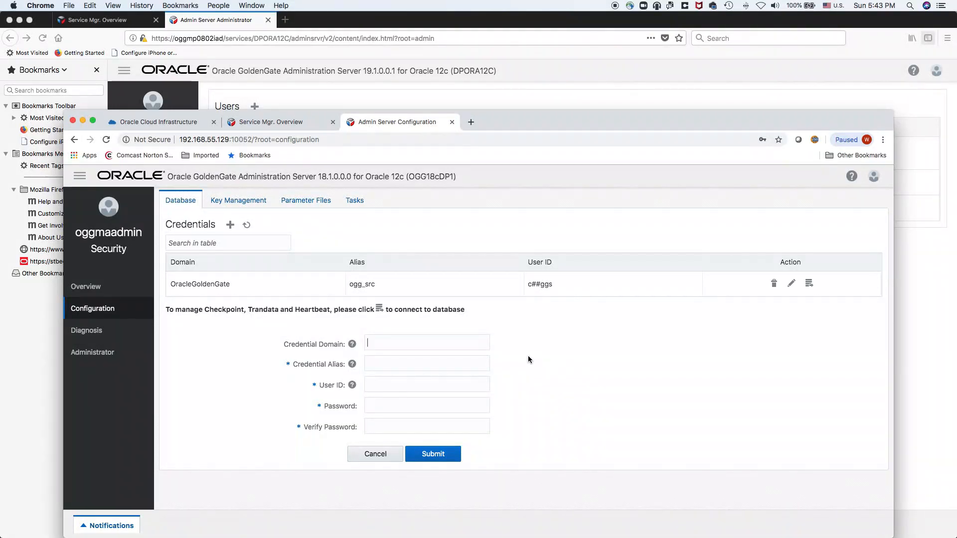
{"action": "type", "text": "NEtwork"}
{"action": "key", "text": "BackSpace"}
{"action": "key", "text": "BackSpace"}
{"action": "type", "text": "Conn"}
{"action": "left_click", "coordinate": [418, 362]}
{"action": "type", "text": "ogg_user"}
{"action": "key", "text": "BackSpace"}
{"action": "key", "text": "BackSpace"}
{"action": "key", "text": "BackSpace"}
{"action": "key", "text": "BackSpace"}
{"action": "type", "text": "conn"}
{"action": "left_click", "coordinate": [428, 389]}
{"action": "type", "text": "ogg_network"}
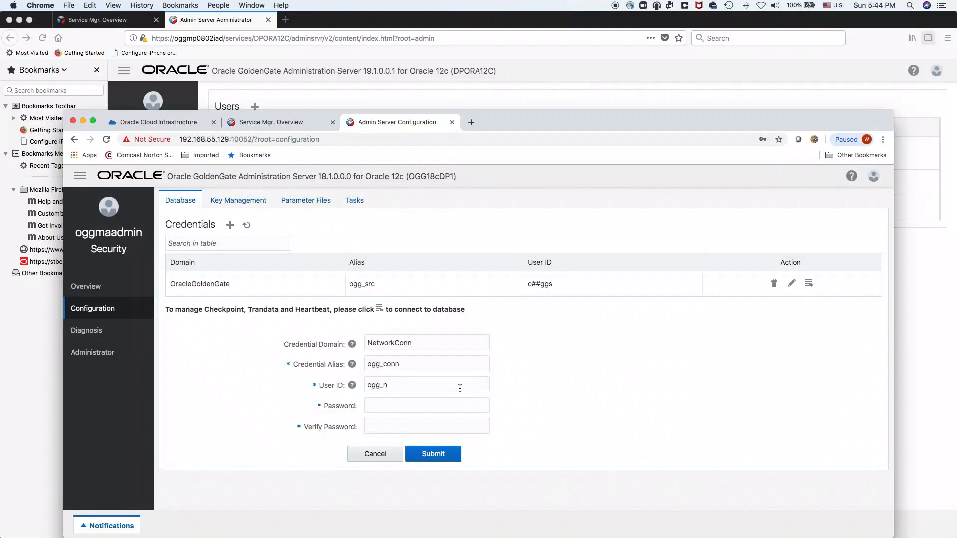
Enter and verify the account password for the ogg_conn credential, and submit it
{"action": "left_click", "coordinate": [427, 405]}
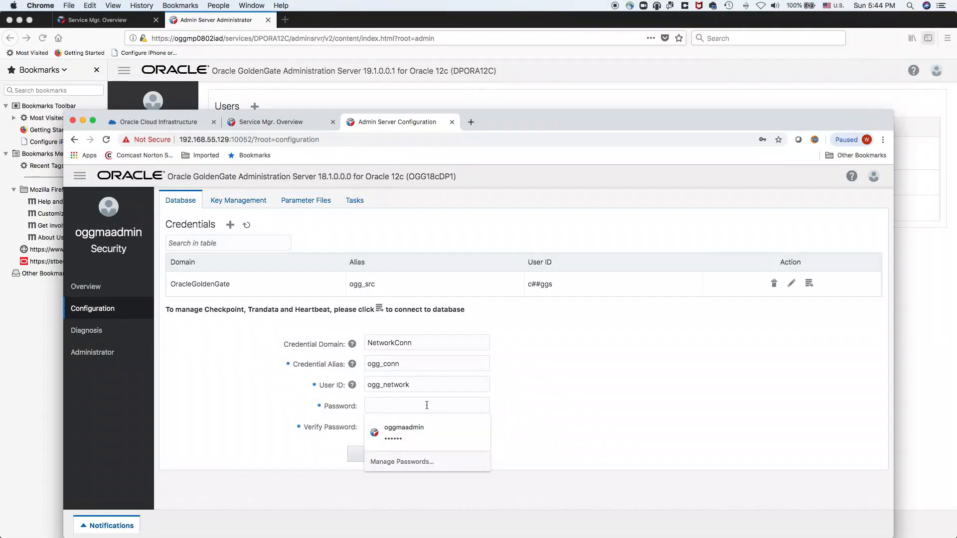
{"action": "type", "text": "•••••••••"}
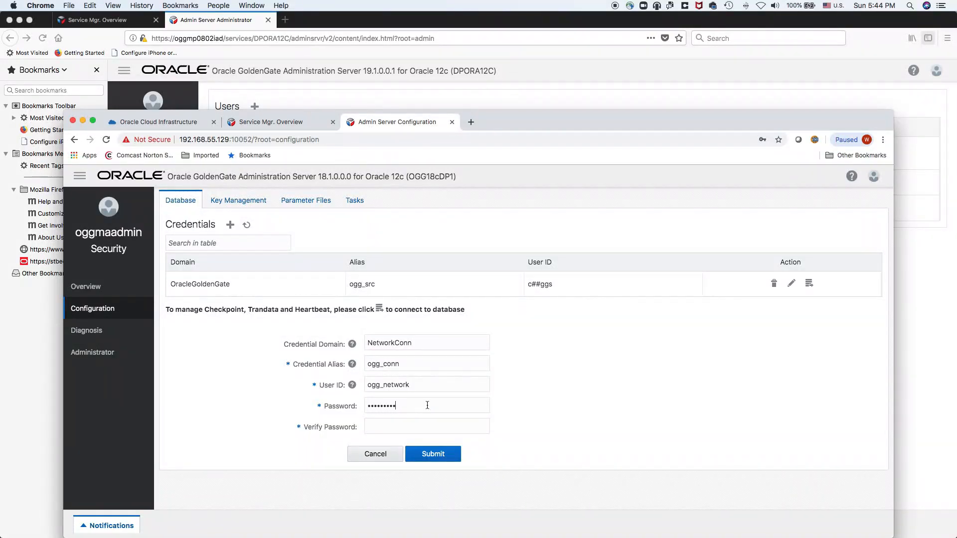
{"action": "left_click", "coordinate": [411, 426]}
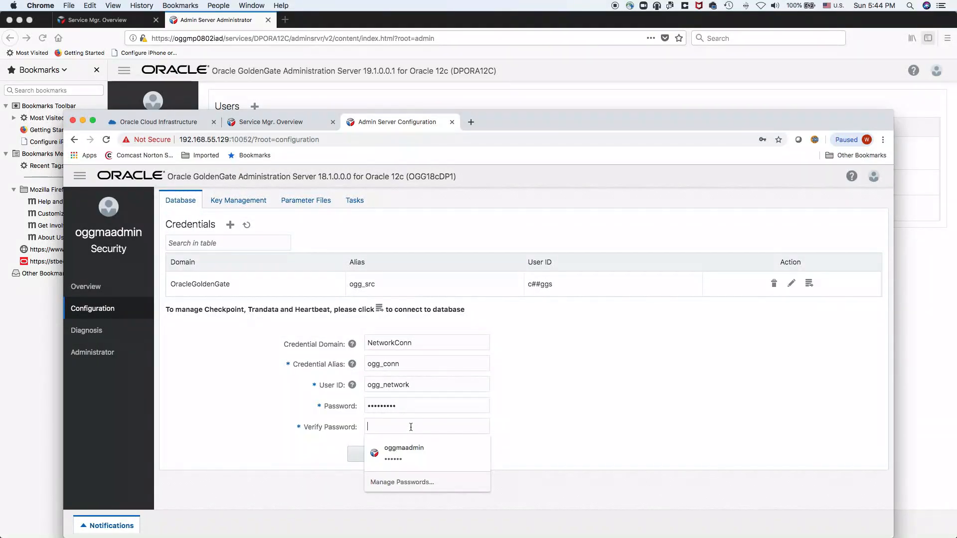
{"action": "type", "text": "•••••••••"}
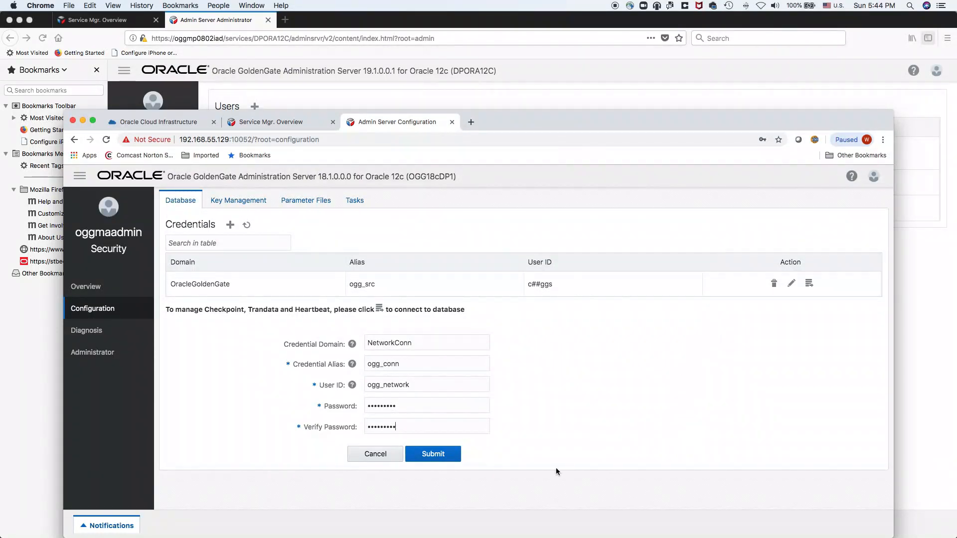
{"action": "left_click", "coordinate": [432, 455]}
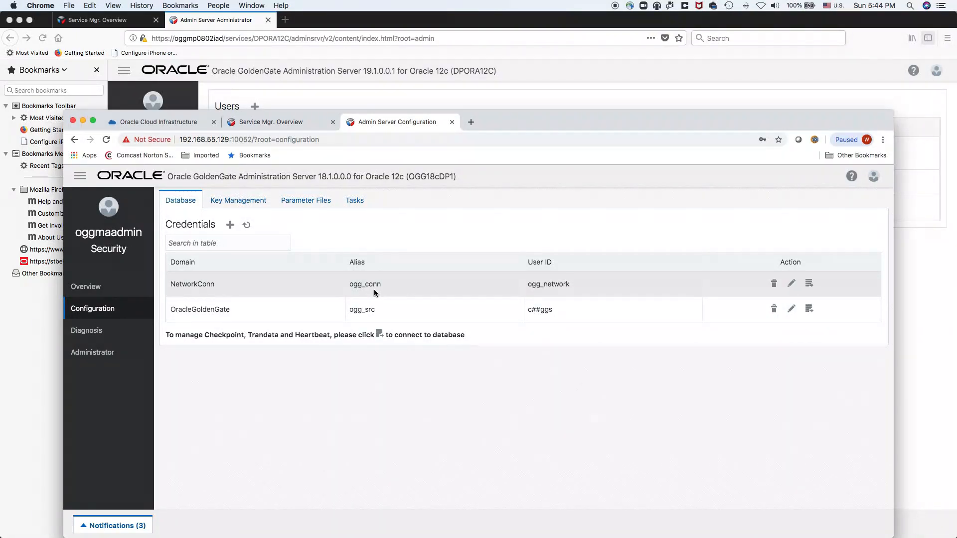
Open the OGG18cDP1 Distribution Server from the Service Manager and begin a new path named GGDS5 with source trail HH
{"action": "left_click", "coordinate": [271, 122]}
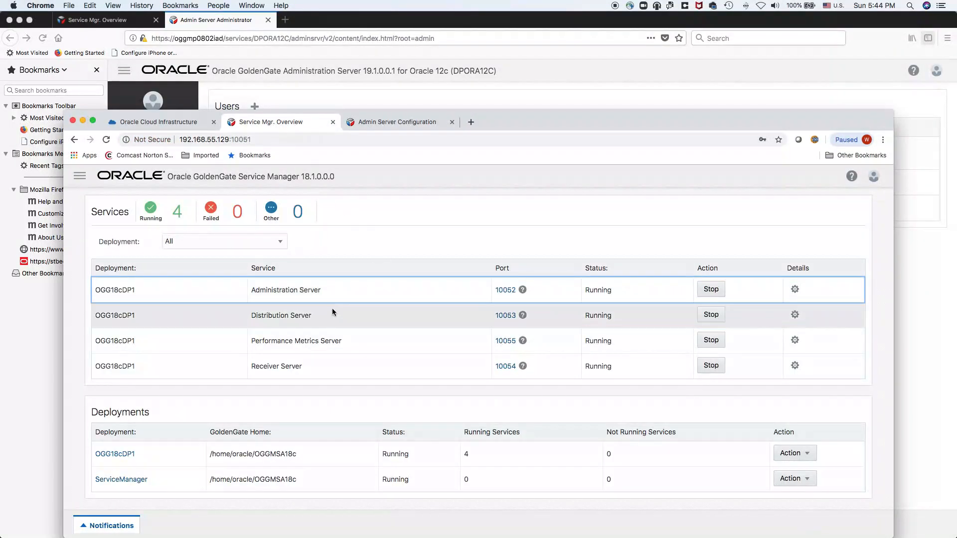
{"action": "left_click", "coordinate": [504, 316]}
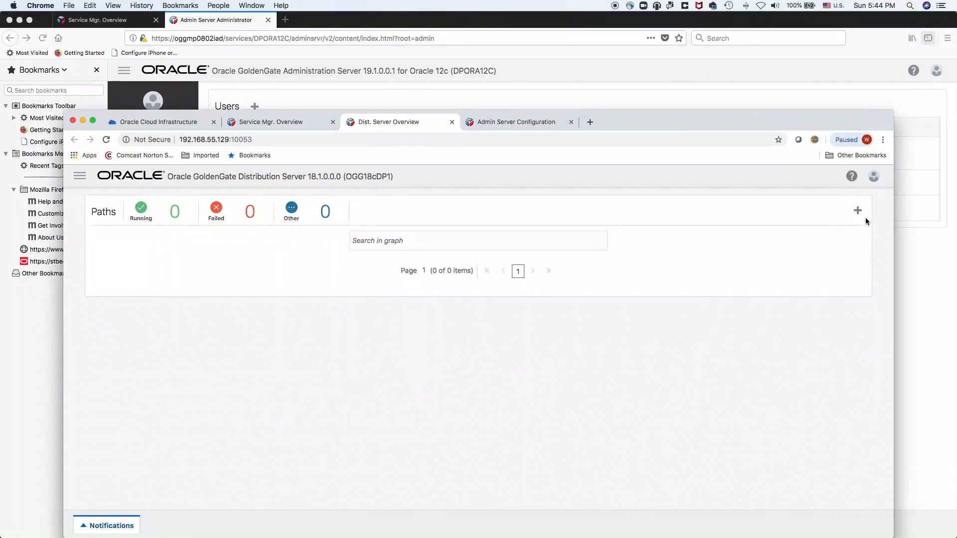
{"action": "left_click", "coordinate": [858, 210]}
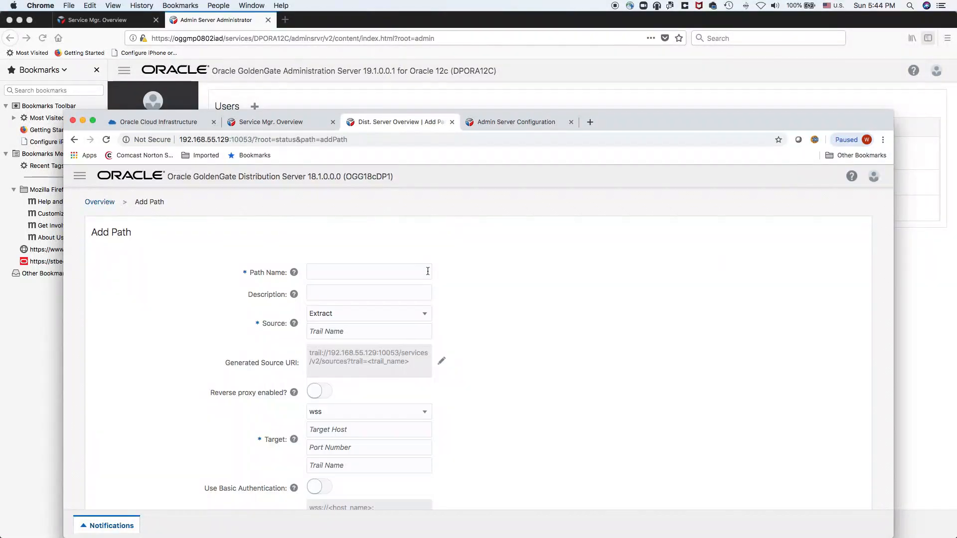
{"action": "type", "text": "GGDS5"}
{"action": "left_click", "coordinate": [379, 331]}
{"action": "type", "text": "HH"}
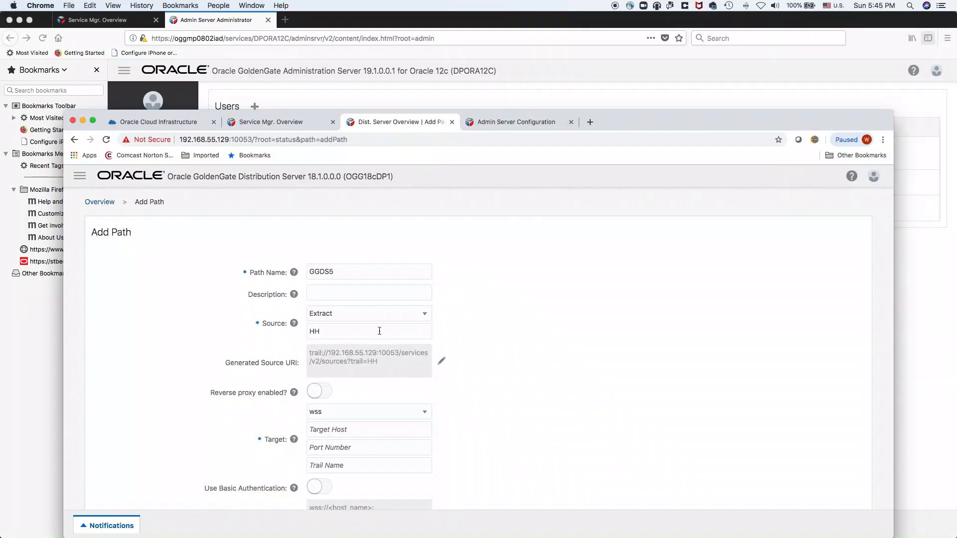
Enable the reverse proxy for the path and set the target host to oggmp0802iad, trail to RR and deployment to DPORA12C
{"action": "scroll", "coordinate": [562, 343], "scroll_direction": "down", "scroll_amount": 1}
{"action": "scroll", "coordinate": [561, 343], "scroll_direction": "down", "scroll_amount": 2}
{"action": "left_click", "coordinate": [322, 346]}
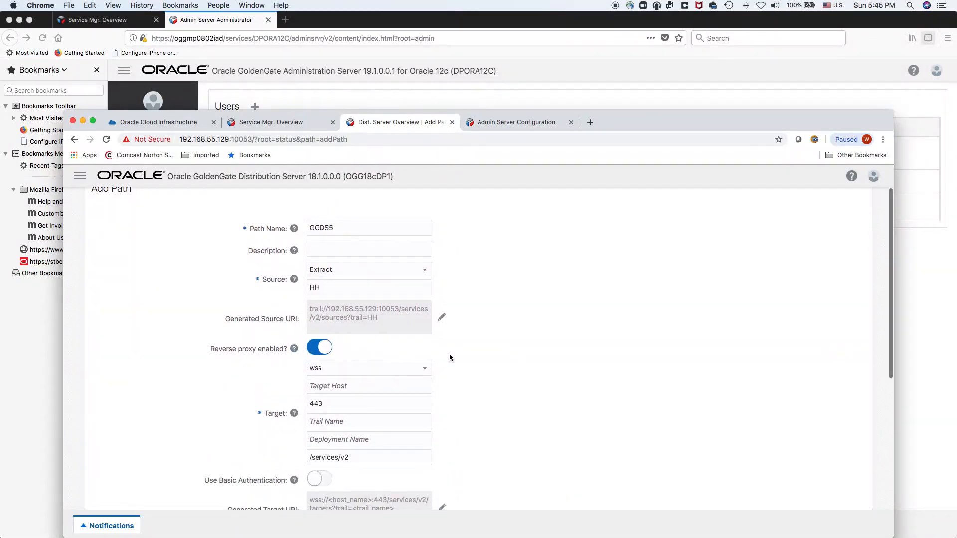
{"action": "left_click", "coordinate": [377, 386]}
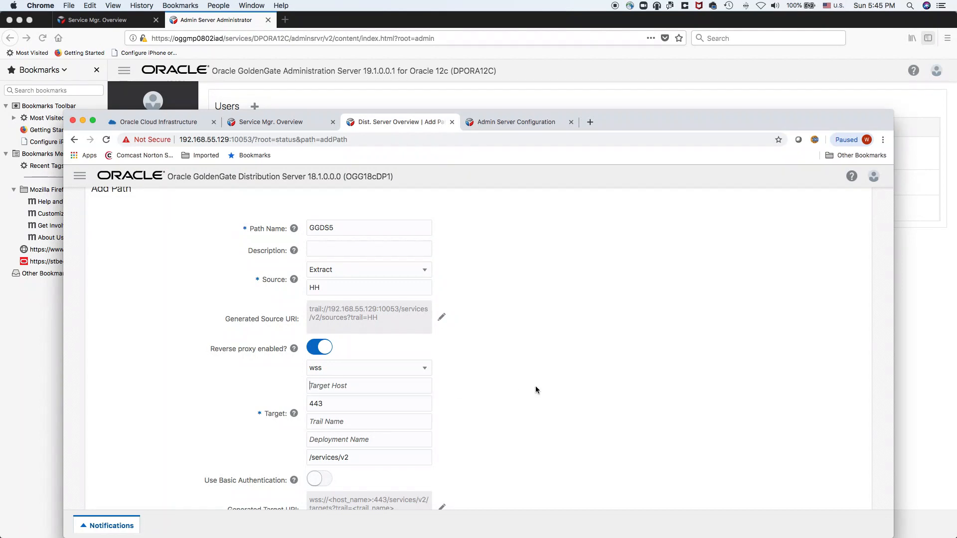
{"action": "type", "text": "oggmp0802iad"}
{"action": "left_click", "coordinate": [343, 407]}
{"action": "left_click", "coordinate": [365, 423]}
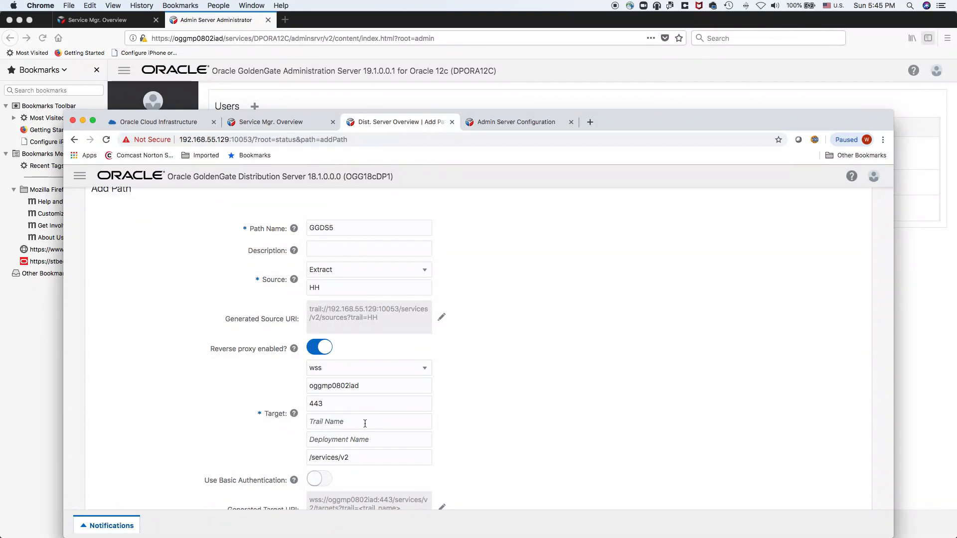
{"action": "type", "text": "RR"}
{"action": "scroll", "coordinate": [379, 368], "scroll_direction": "down", "scroll_amount": 3}
{"action": "left_click", "coordinate": [397, 362]}
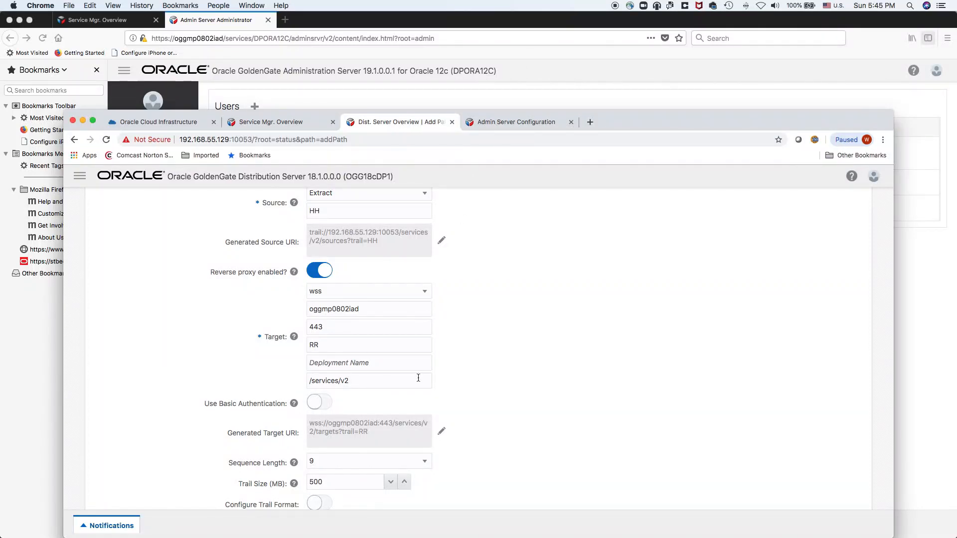
{"action": "type", "text": "DPORA12C"}
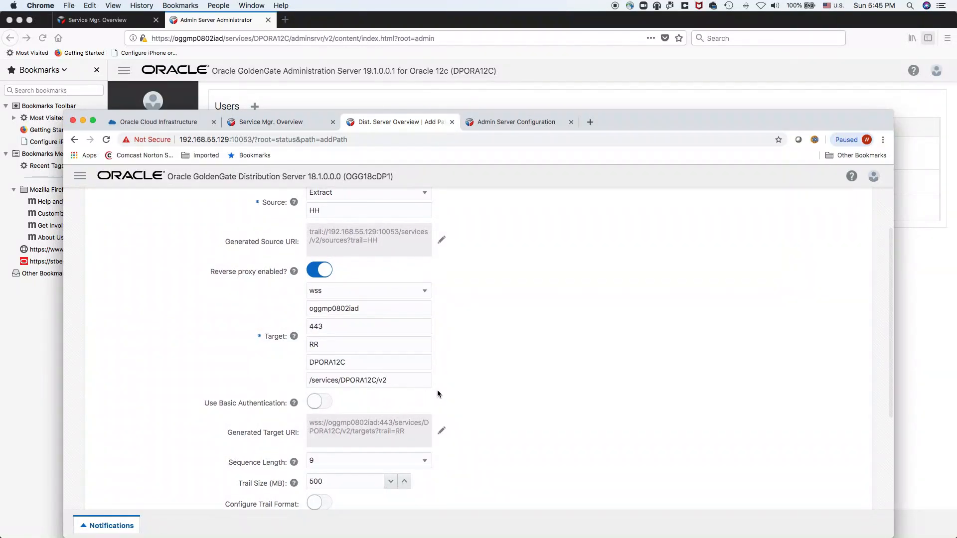
Enable basic authentication for the target and set its domain to NetworkConn, matching the spelling in the Administration Server's credentials list
{"action": "scroll", "coordinate": [446, 393], "scroll_direction": "down", "scroll_amount": 3}
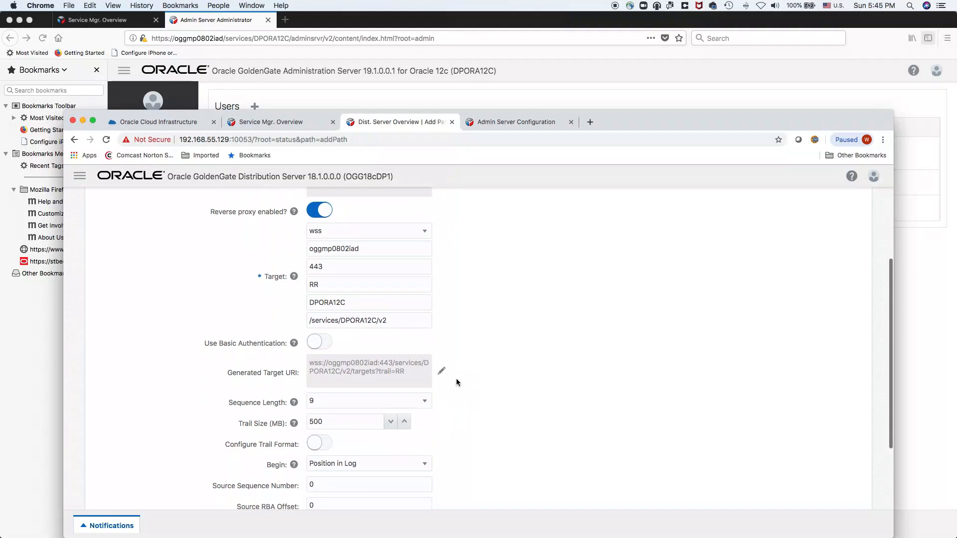
{"action": "left_click", "coordinate": [323, 342]}
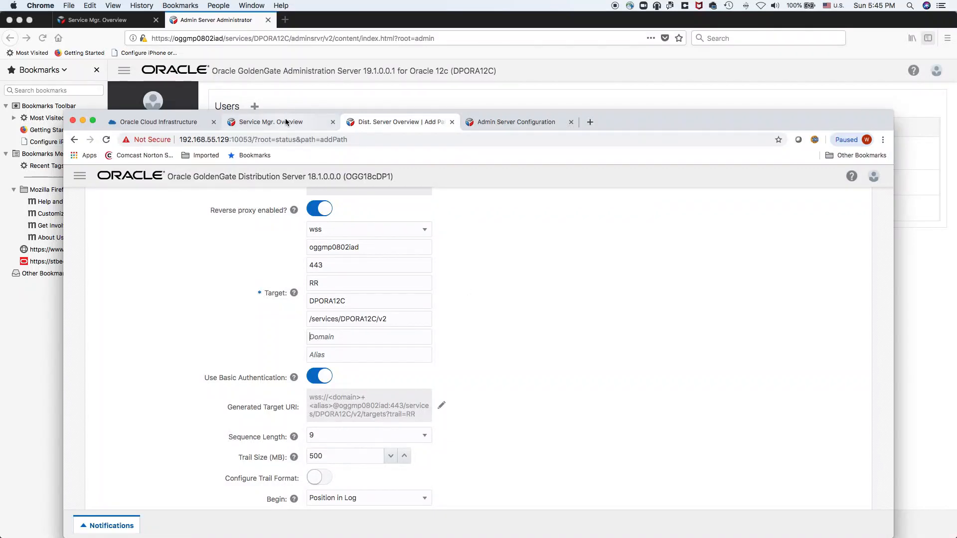
{"action": "left_click", "coordinate": [518, 122]}
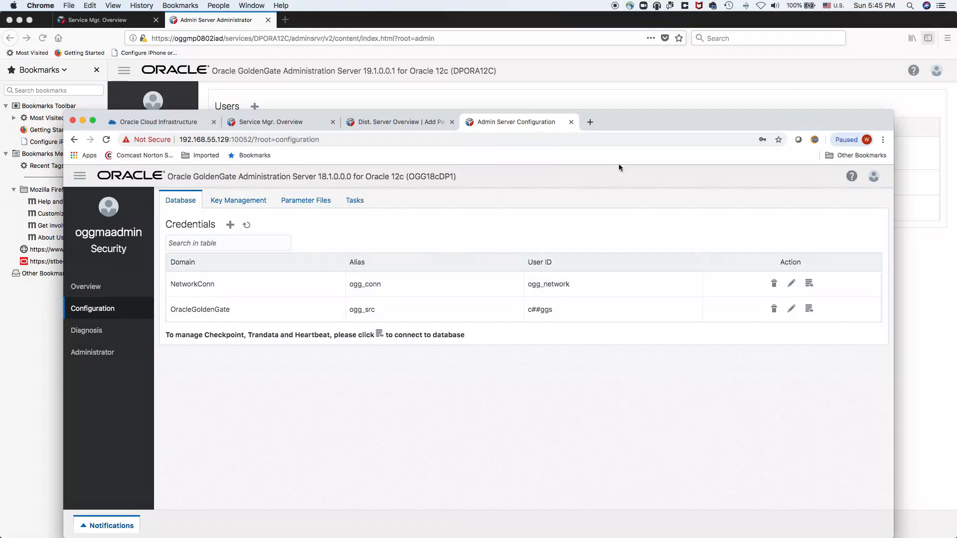
{"action": "left_click", "coordinate": [401, 123]}
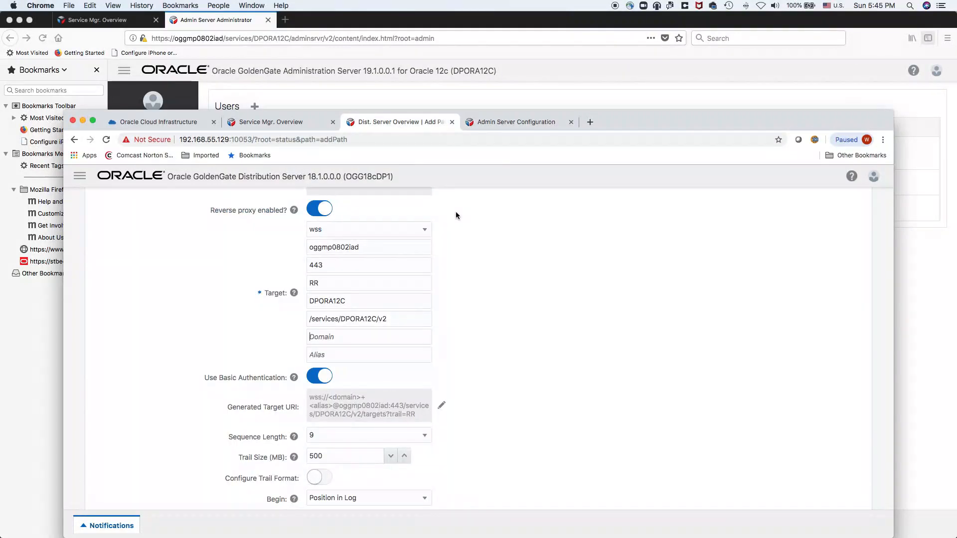
{"action": "type", "text": "Networkconn"}
{"action": "left_click", "coordinate": [523, 122]}
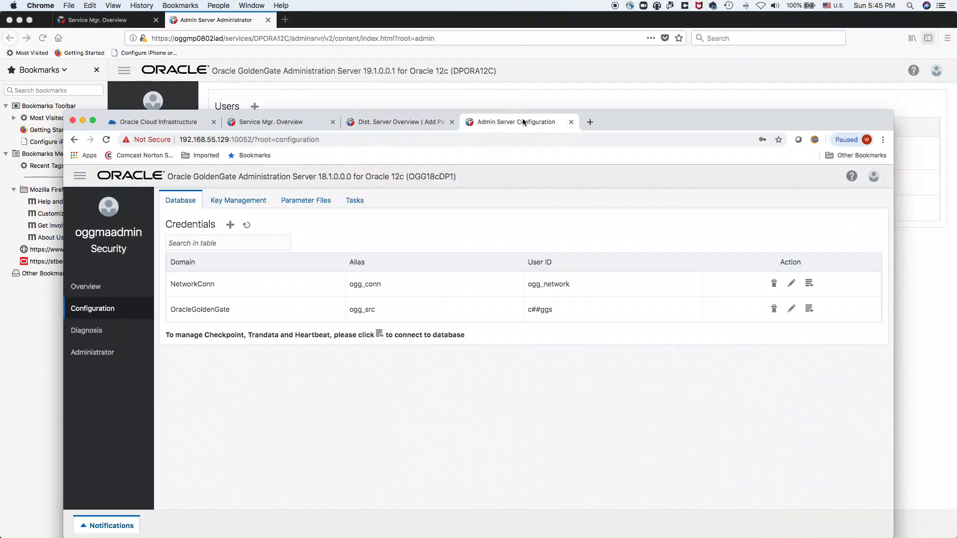
{"action": "left_click", "coordinate": [422, 119]}
{"action": "key", "text": "BackSpace"}
{"action": "key", "text": "BackSpace"}
{"action": "key", "text": "BackSpace"}
{"action": "key", "text": "BackSpace"}
{"action": "type", "text": "Conn"}
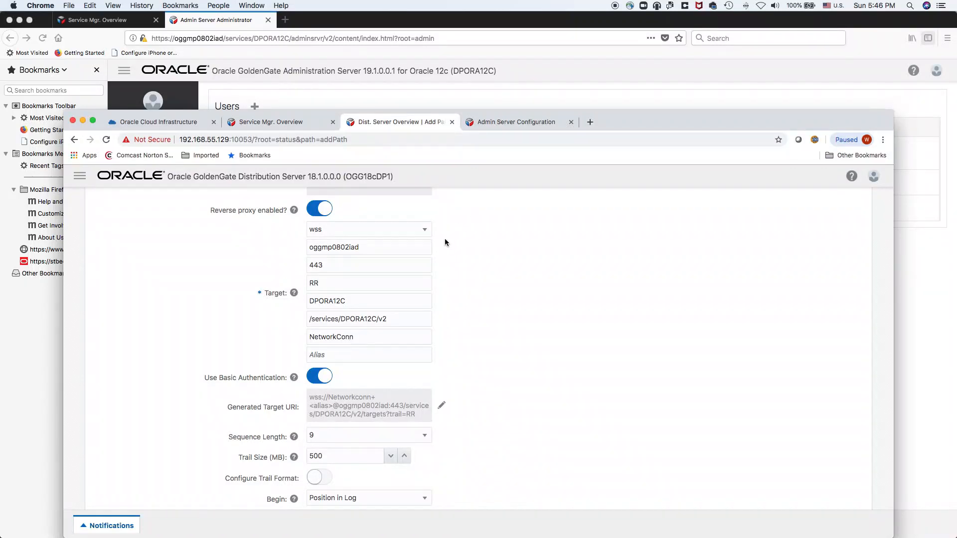
Set the target alias to ogg_conn, checking it against the credentials in the Administration Server
{"action": "left_click", "coordinate": [372, 352]}
{"action": "left_click", "coordinate": [543, 122]}
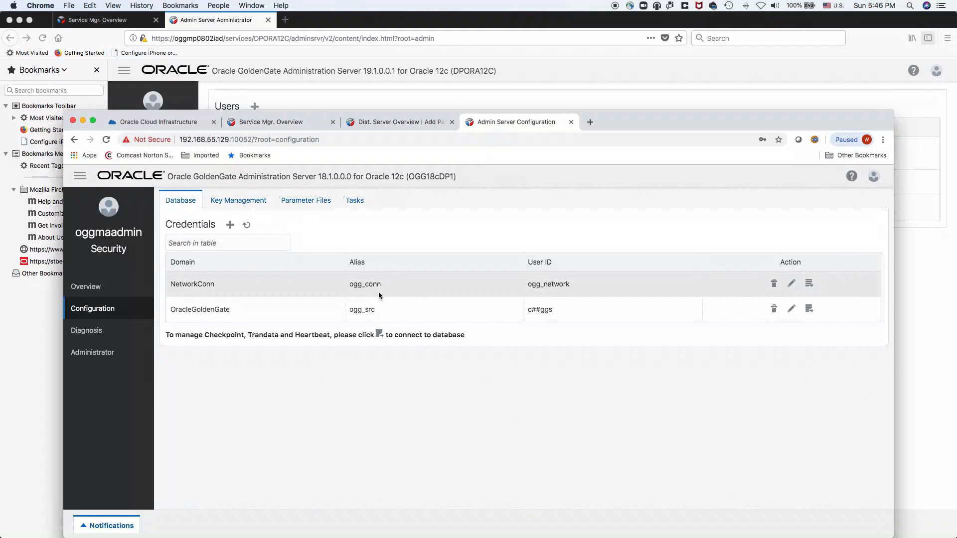
{"action": "left_click", "coordinate": [410, 123]}
{"action": "type", "text": "ogg_conn"}
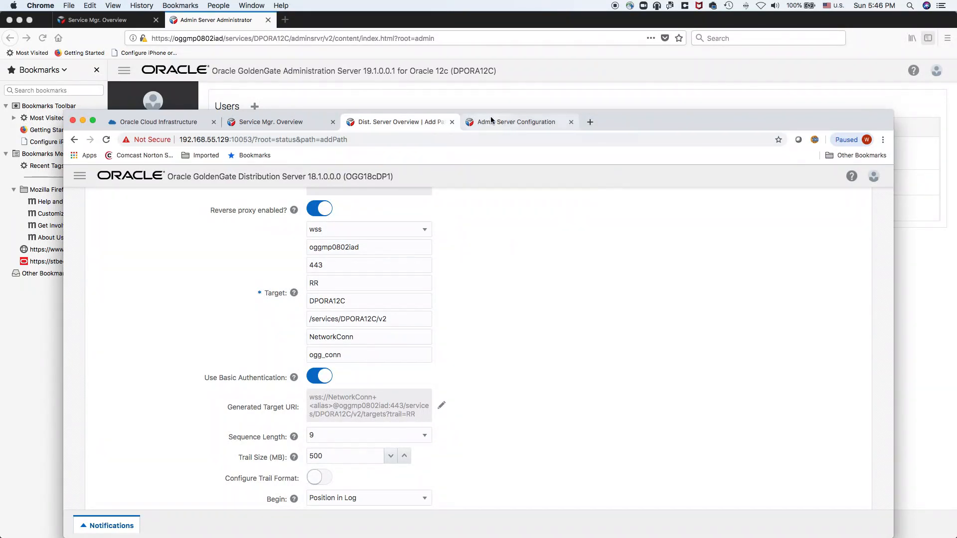
{"action": "left_click", "coordinate": [511, 122]}
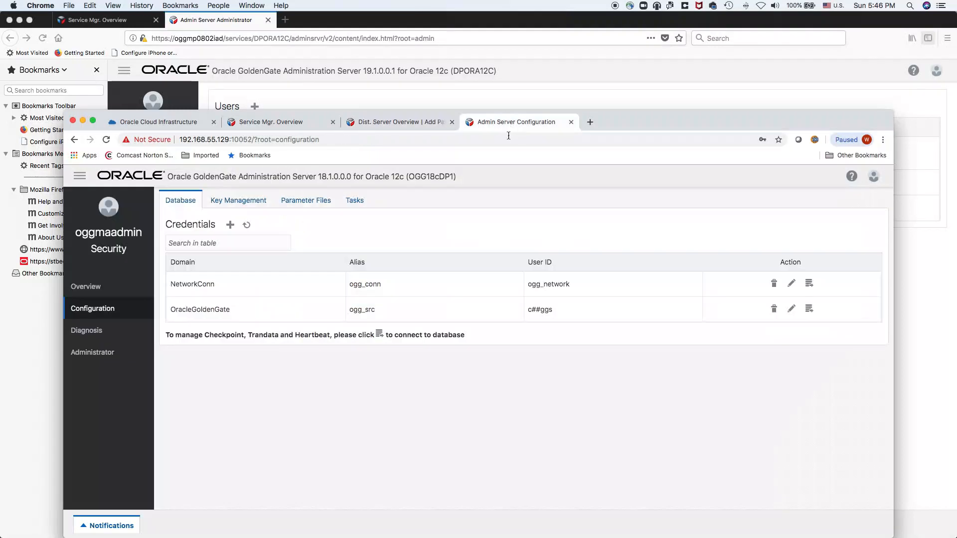
{"action": "left_click", "coordinate": [404, 121]}
Set the trail size to 50 MB and create the GGDS5 path without running it
{"action": "scroll", "coordinate": [535, 418], "scroll_direction": "down", "scroll_amount": 3}
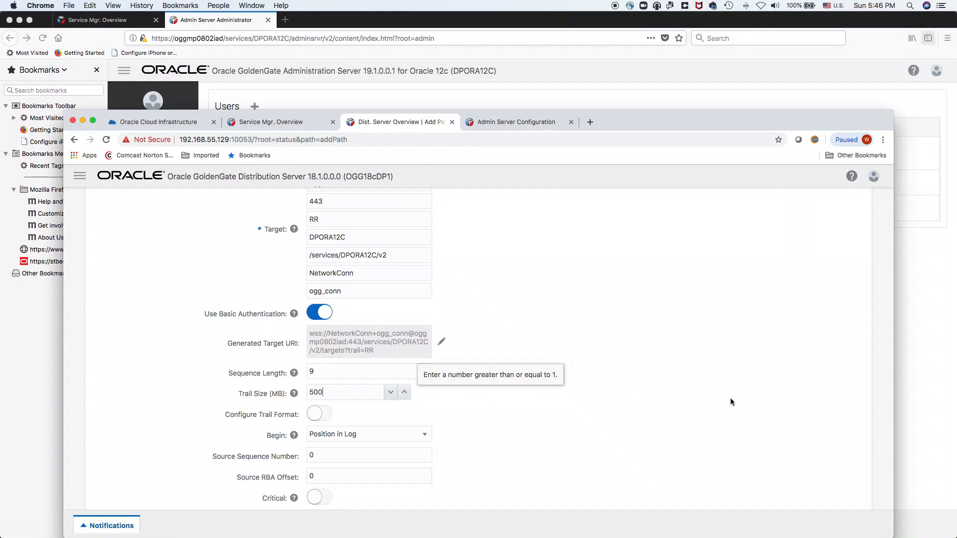
{"action": "key", "text": "BackSpace"}
{"action": "left_click", "coordinate": [836, 438]}
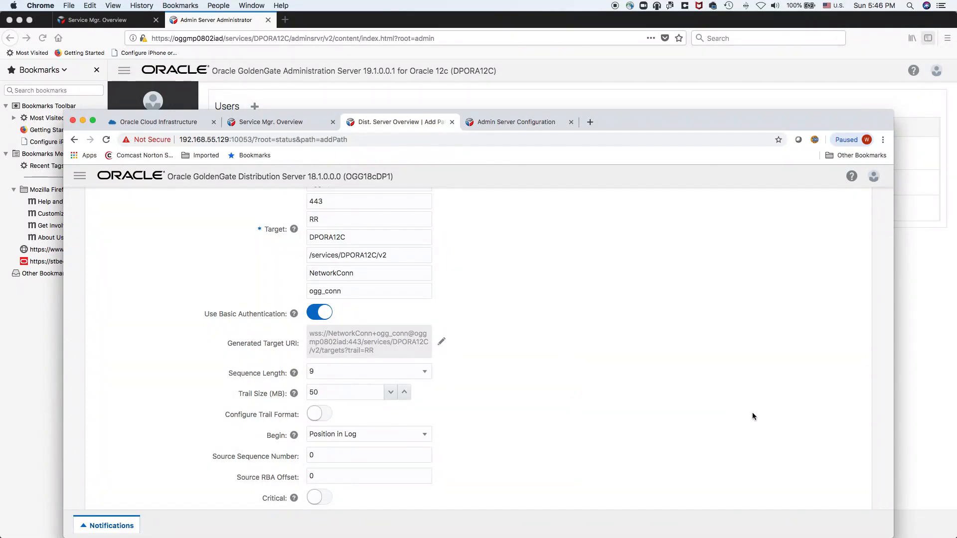
{"action": "scroll", "coordinate": [609, 418], "scroll_direction": "down", "scroll_amount": 5}
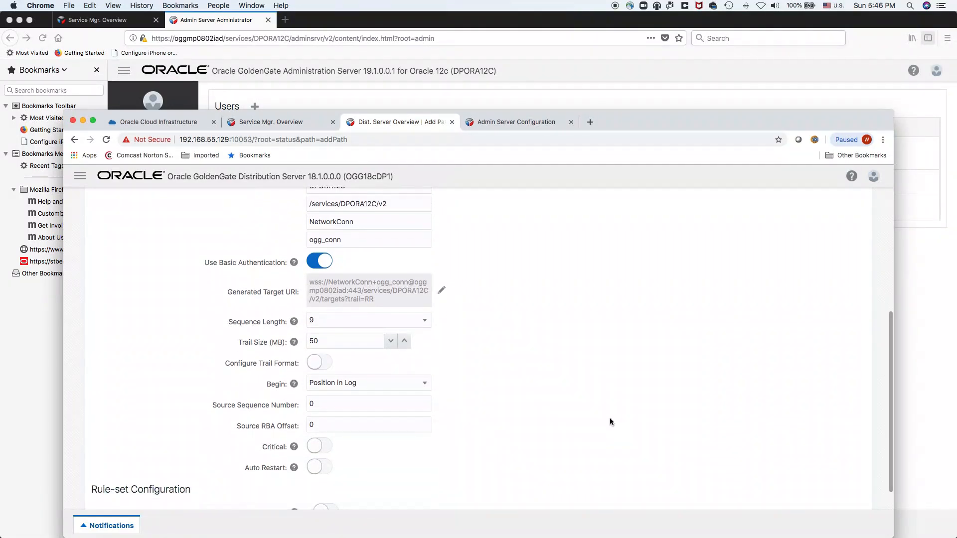
{"action": "scroll", "coordinate": [609, 418], "scroll_direction": "down", "scroll_amount": 1}
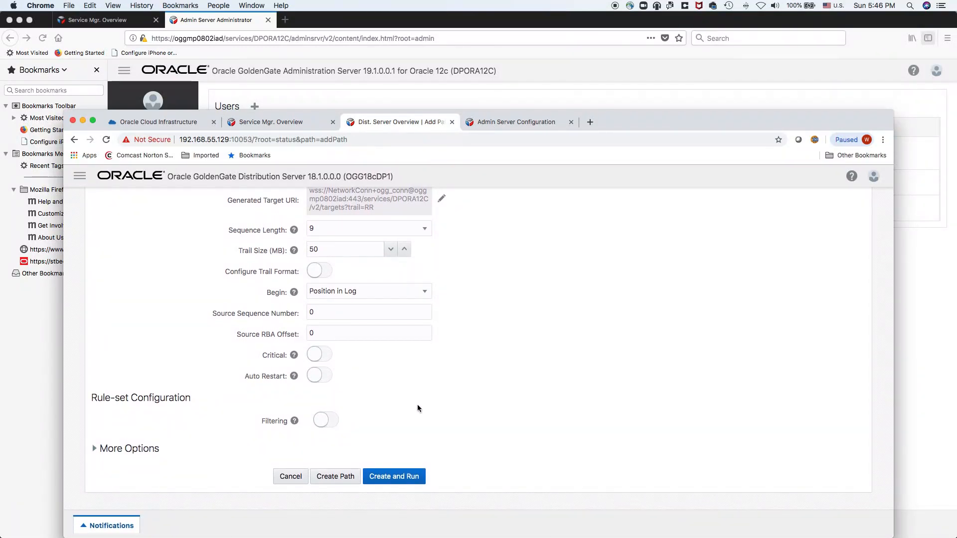
{"action": "left_click", "coordinate": [335, 477]}
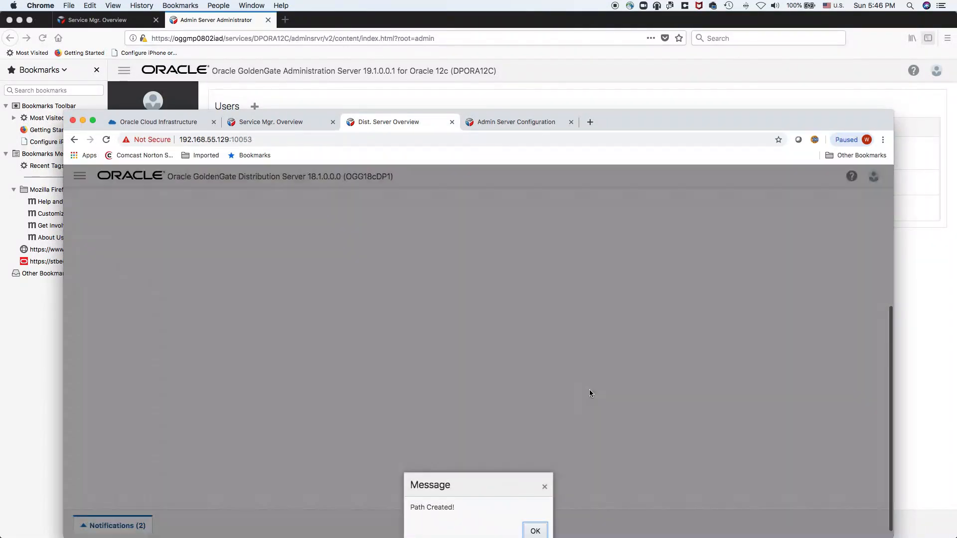
{"action": "left_click", "coordinate": [534, 531]}
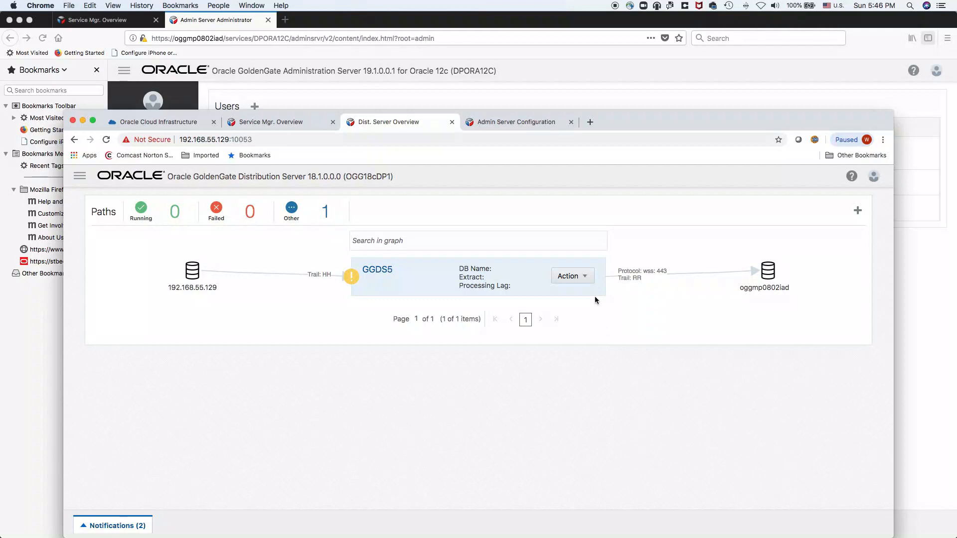
Start the GGDS5 distribution path and confirm the start
{"action": "left_click", "coordinate": [583, 278]}
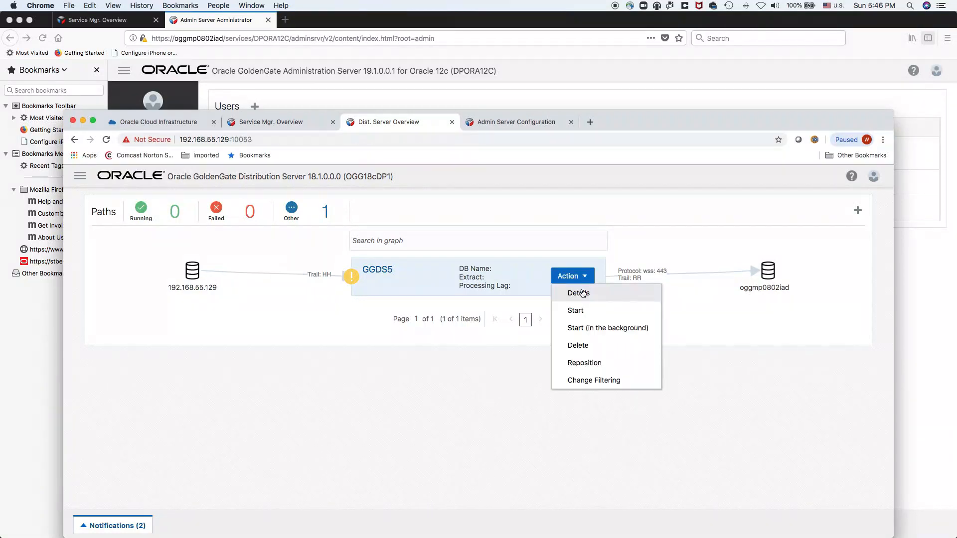
{"action": "left_click", "coordinate": [576, 310]}
{"action": "left_click", "coordinate": [541, 373]}
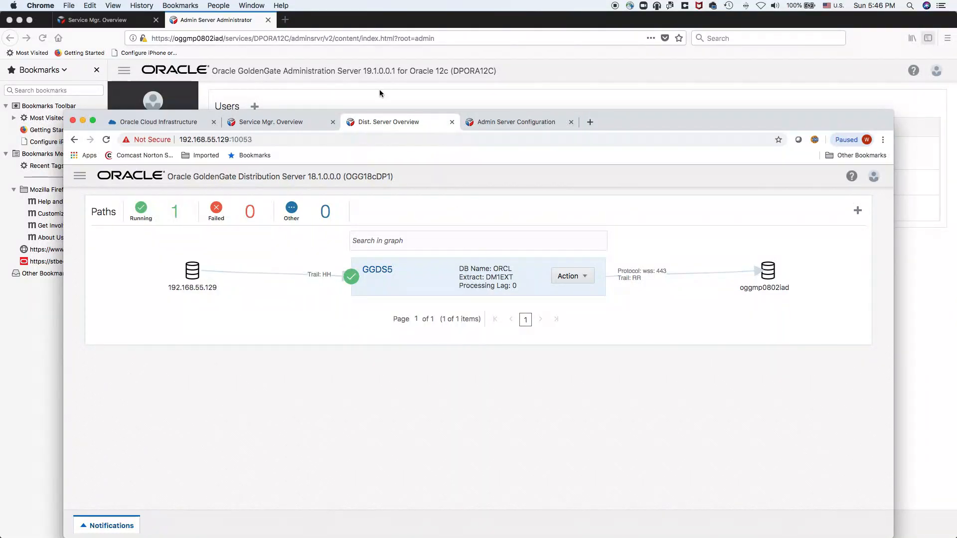
Switch to Firefox and open the DPORA12C Receiver Server from the Service Manager to check the incoming path
{"action": "left_click", "coordinate": [369, 65]}
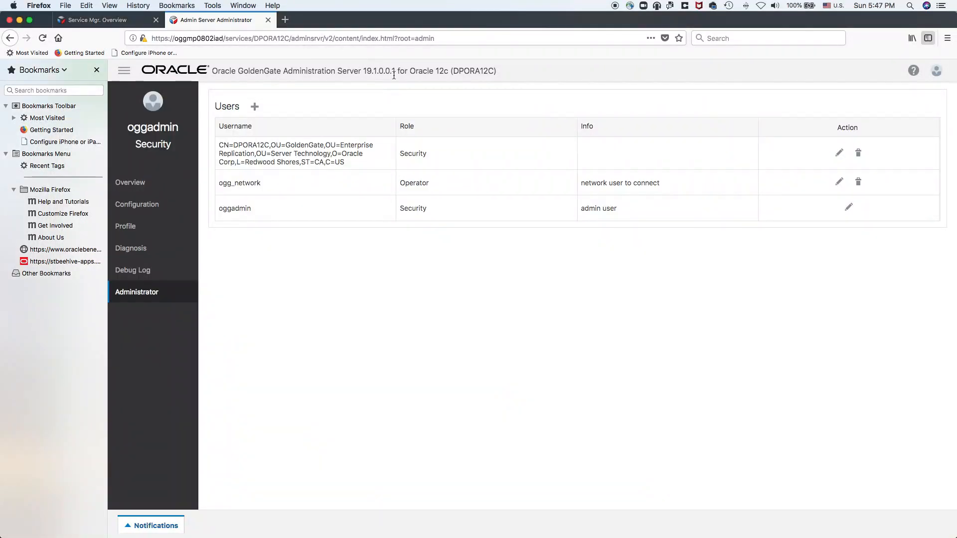
{"action": "left_click", "coordinate": [121, 22]}
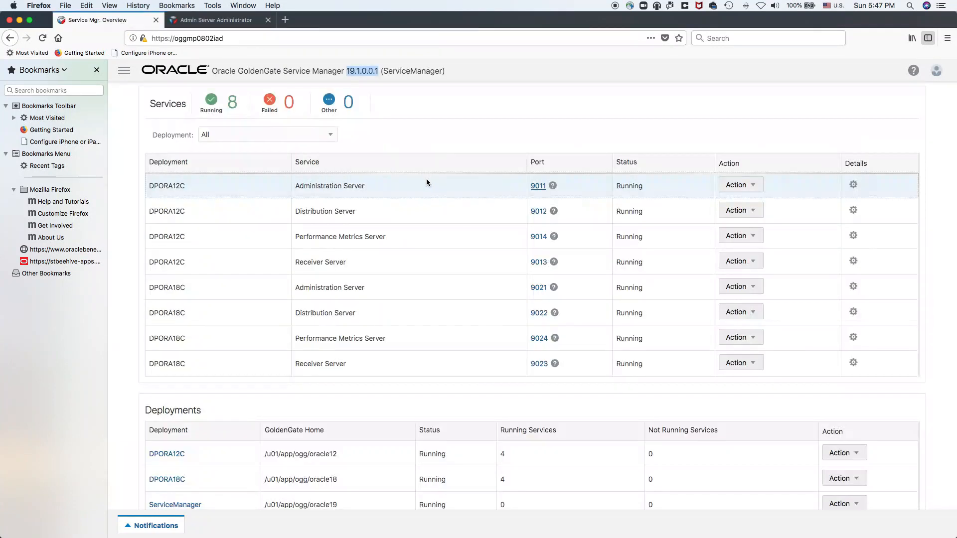
{"action": "left_click", "coordinate": [538, 261]}
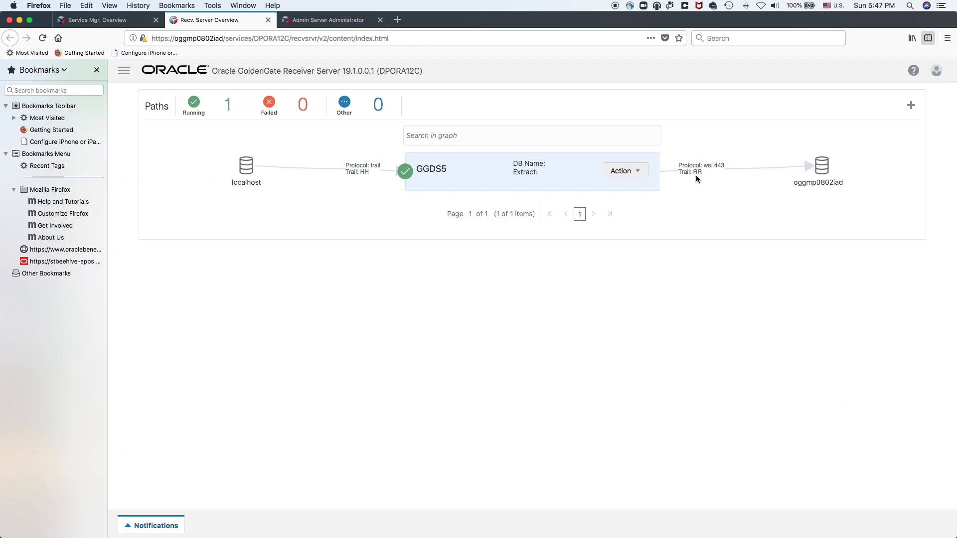
Switch to Terminal and list the target's trail files with ls /u02/trails/
{"action": "key", "text": "super+Tab"}
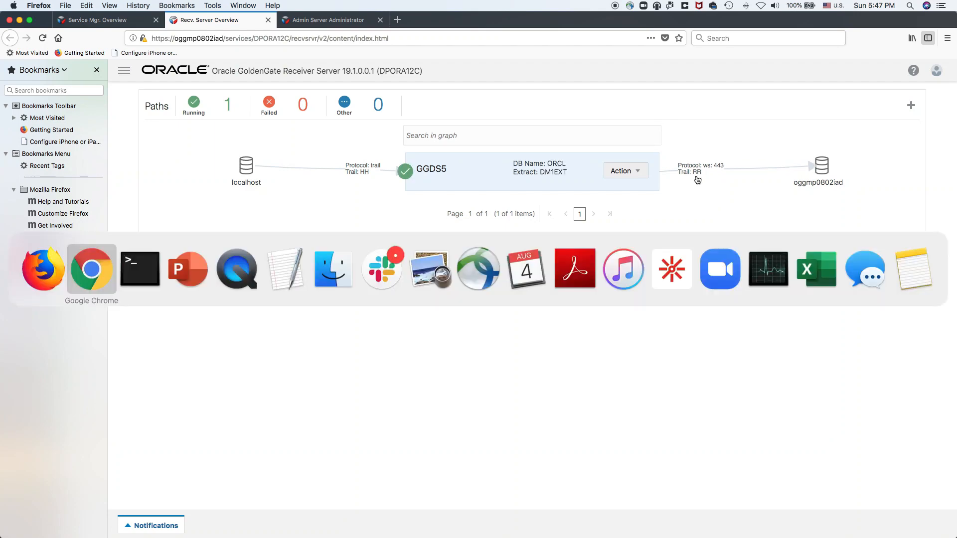
{"action": "key", "text": "super+Tab"}
{"action": "left_click", "coordinate": [220, 290]}
{"action": "type", "text": "ls /u02/trails/"}
{"action": "key", "text": "Return"}
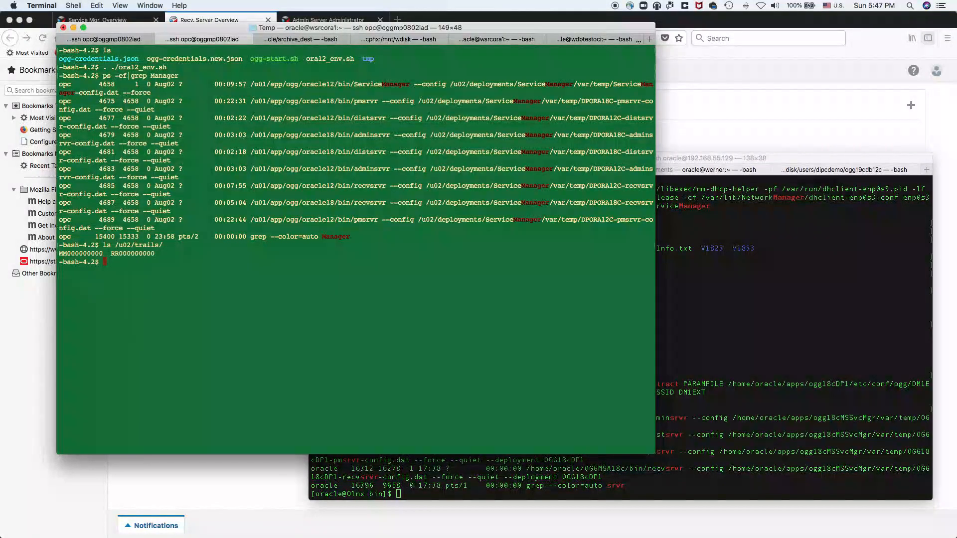
Show the trail files' sizes and timestamps with ls -l /u02/trails
{"action": "left_click_drag", "start_coordinate": [111, 254], "coordinate": [151, 255]}
{"action": "left_click", "coordinate": [166, 272]}
{"action": "type", "text": "ls -l /u02/trails"}
{"action": "key", "text": "Return"}
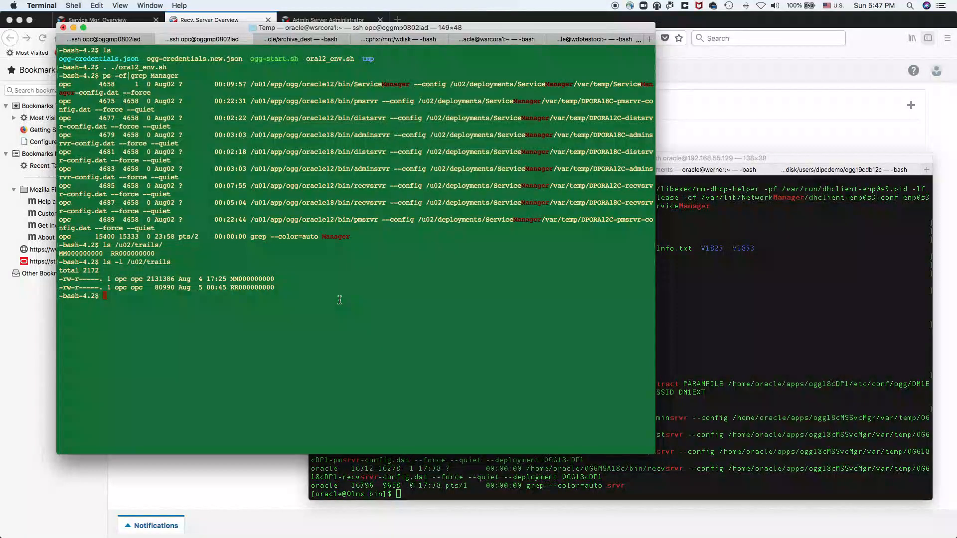
Switch to PowerPoint and start the GGMPUsecases slide show at the "On-Premise <-> Cloud with two GG VM" slide
{"action": "left_click", "coordinate": [181, 486]}
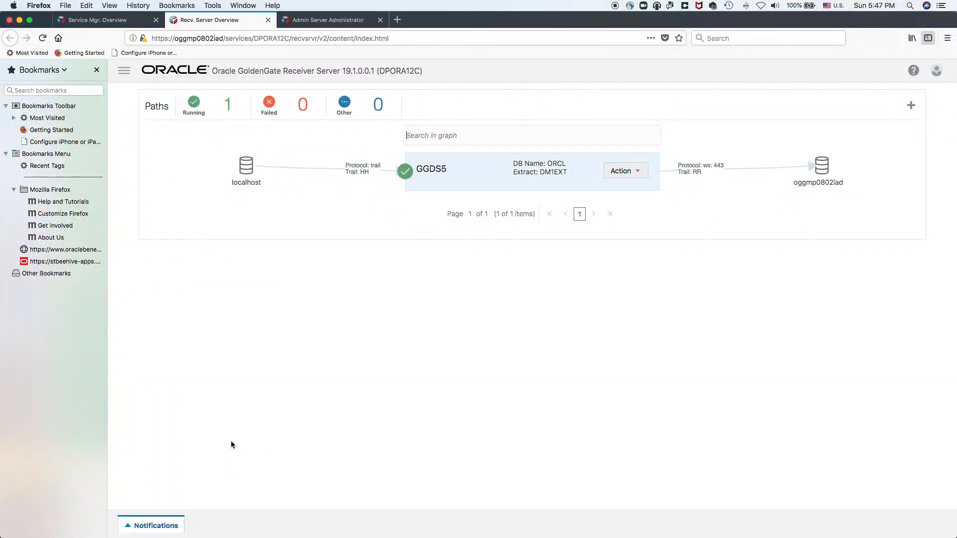
{"action": "mouse_move", "coordinate": [324, 536]}
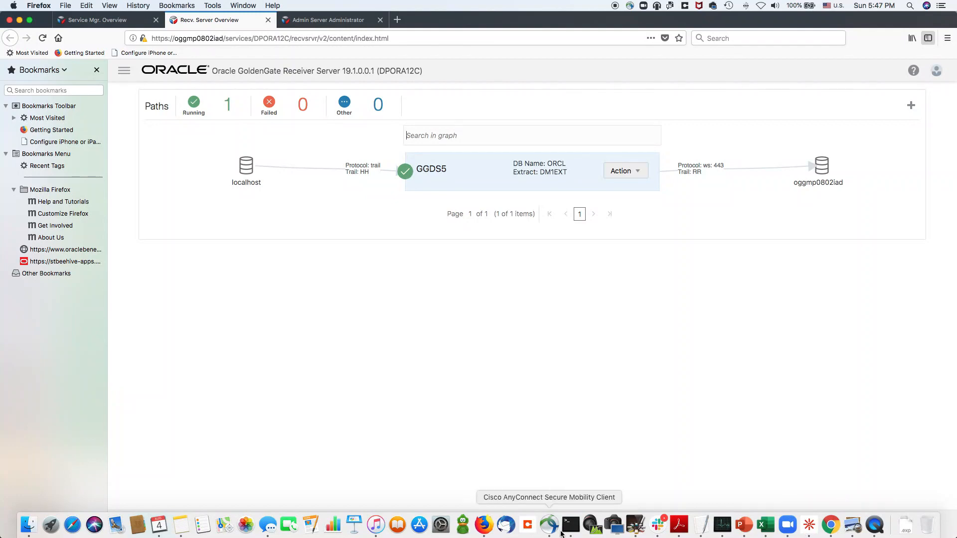
{"action": "left_click", "coordinate": [742, 526]}
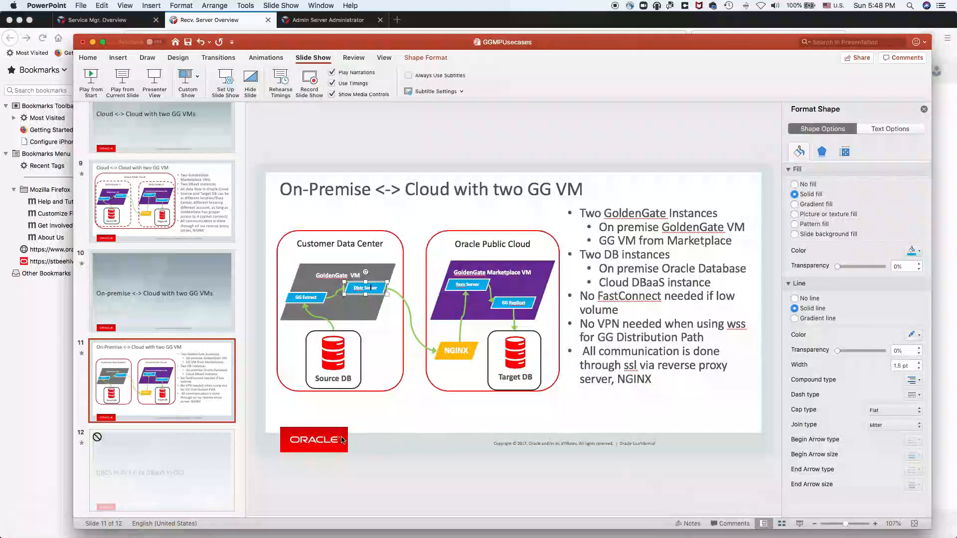
{"action": "left_click", "coordinate": [799, 524]}
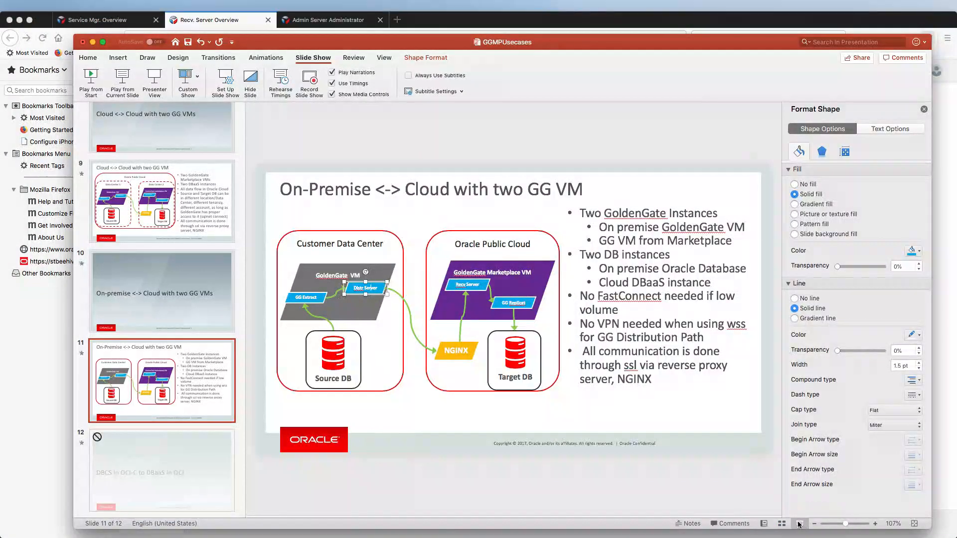